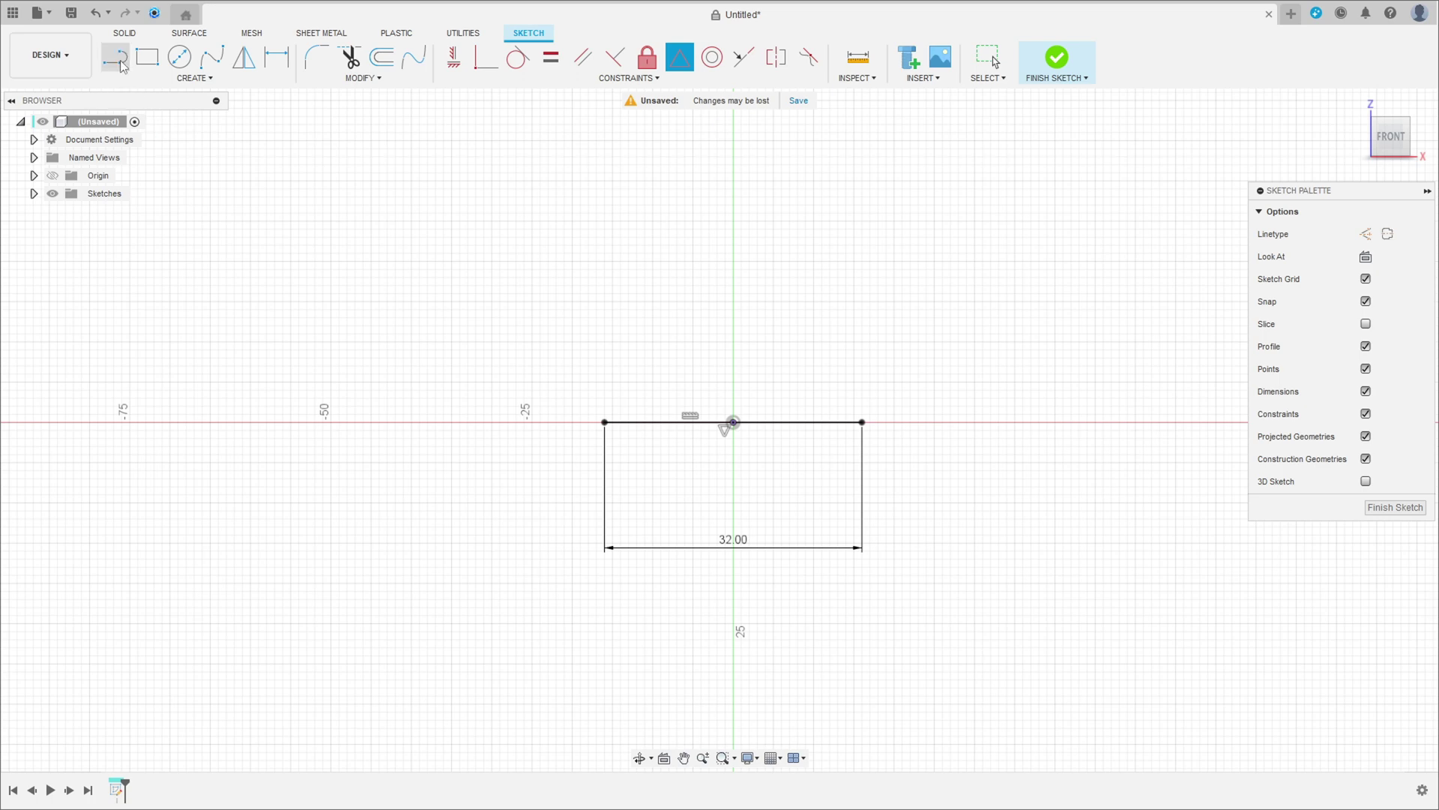
Turn on the Construction linetype in the Sketch Palette for new lines.
{"action": "left_click", "coordinate": [1366, 234]}
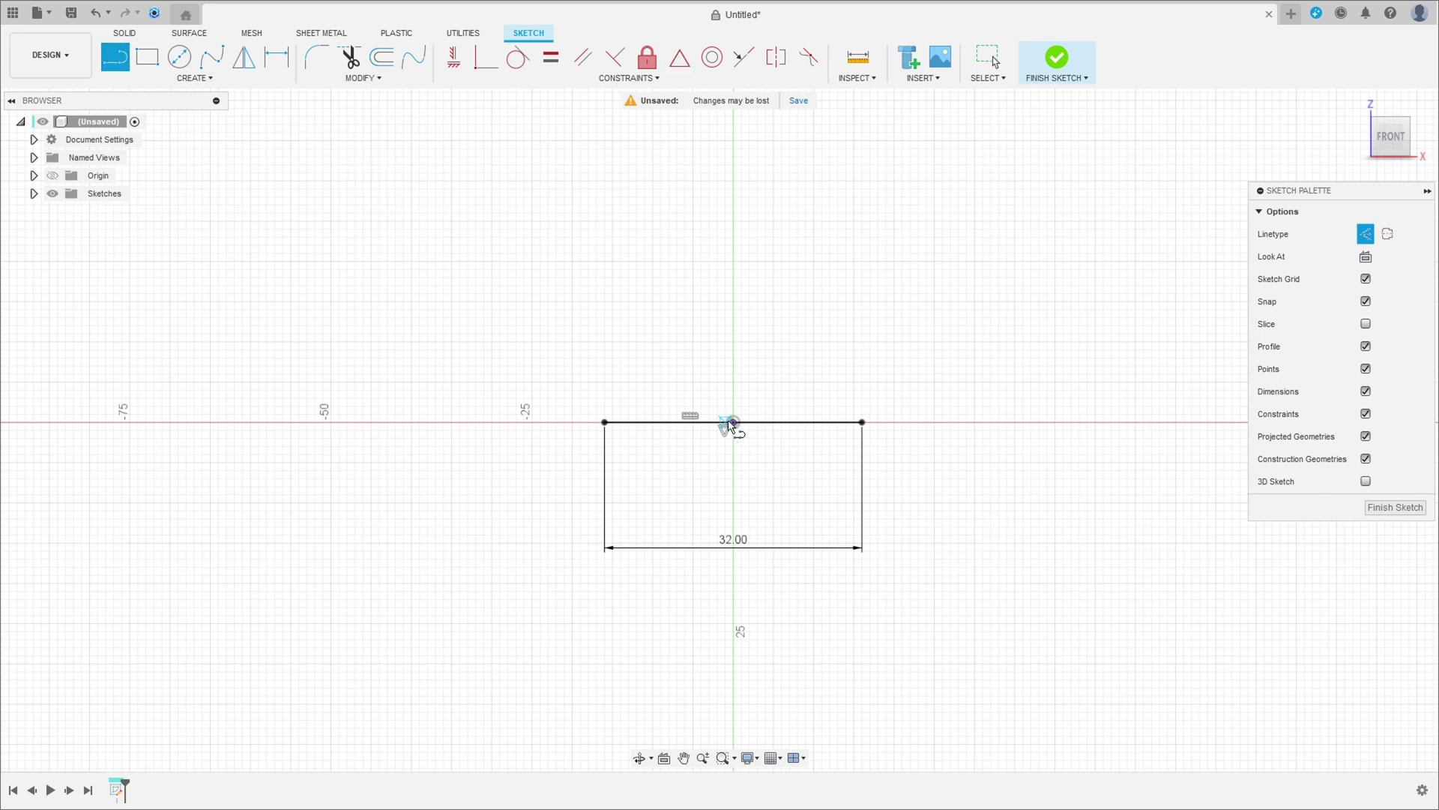
Draw a 55 mm construction line from the rectangle's top-edge midpoint.
{"action": "left_click", "coordinate": [734, 422]}
{"action": "middle_click_drag", "start_coordinate": [733, 162], "coordinate": [711, 360]}
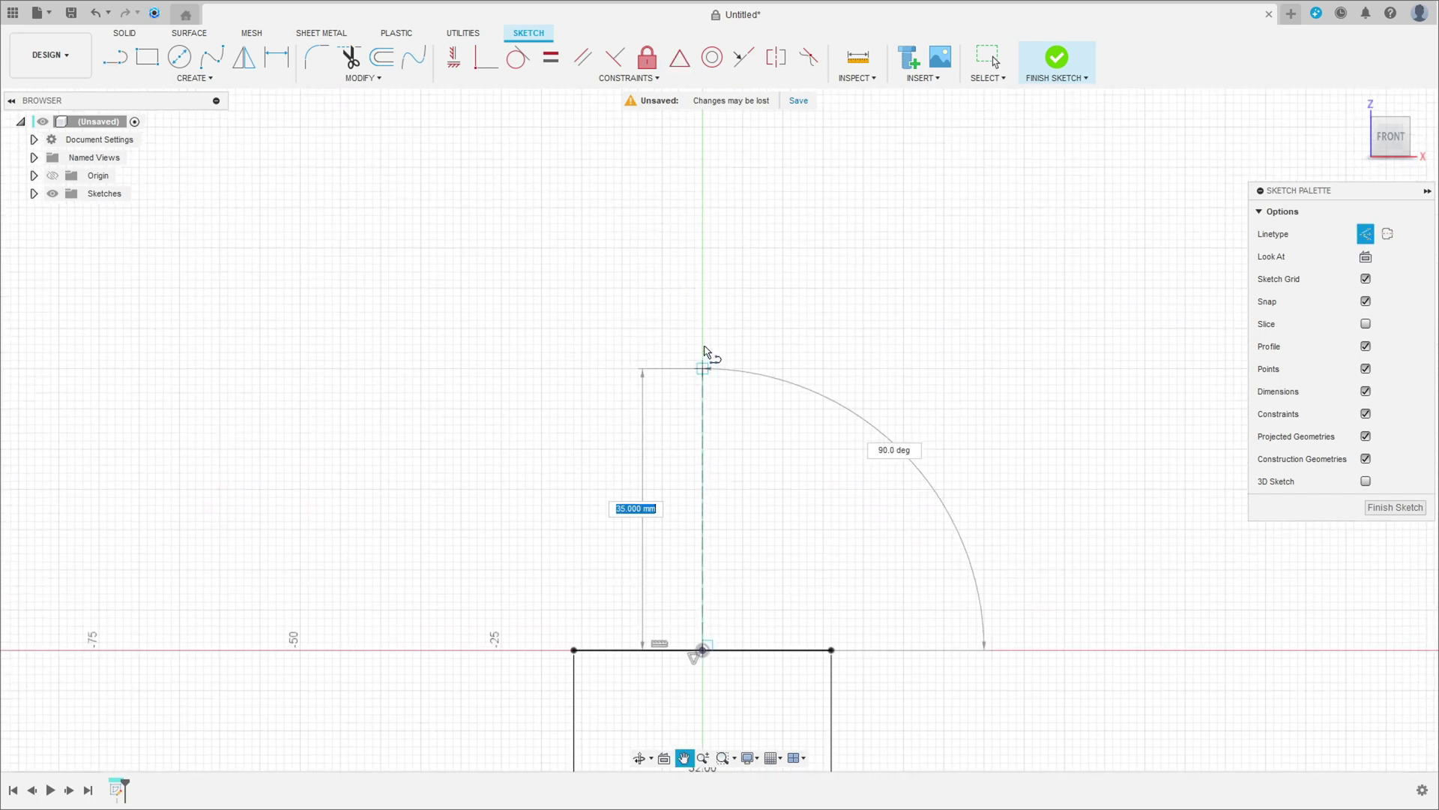
{"action": "key", "text": "Return"}
{"action": "key", "text": "Escape"}
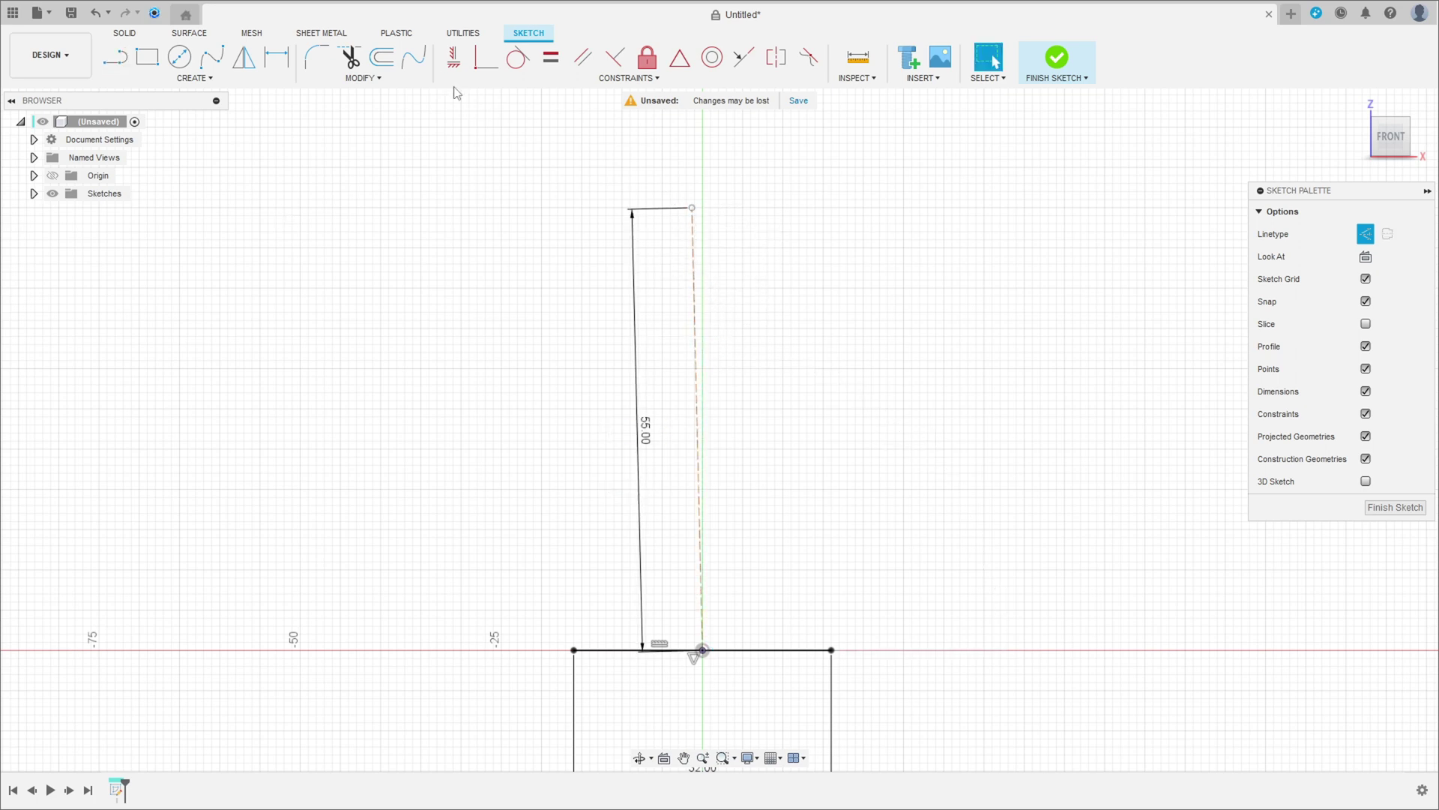
Constrain the construction line vertical and move its 55.00 dimension to the right.
{"action": "key", "text": "h"}
{"action": "left_click", "coordinate": [701, 295]}
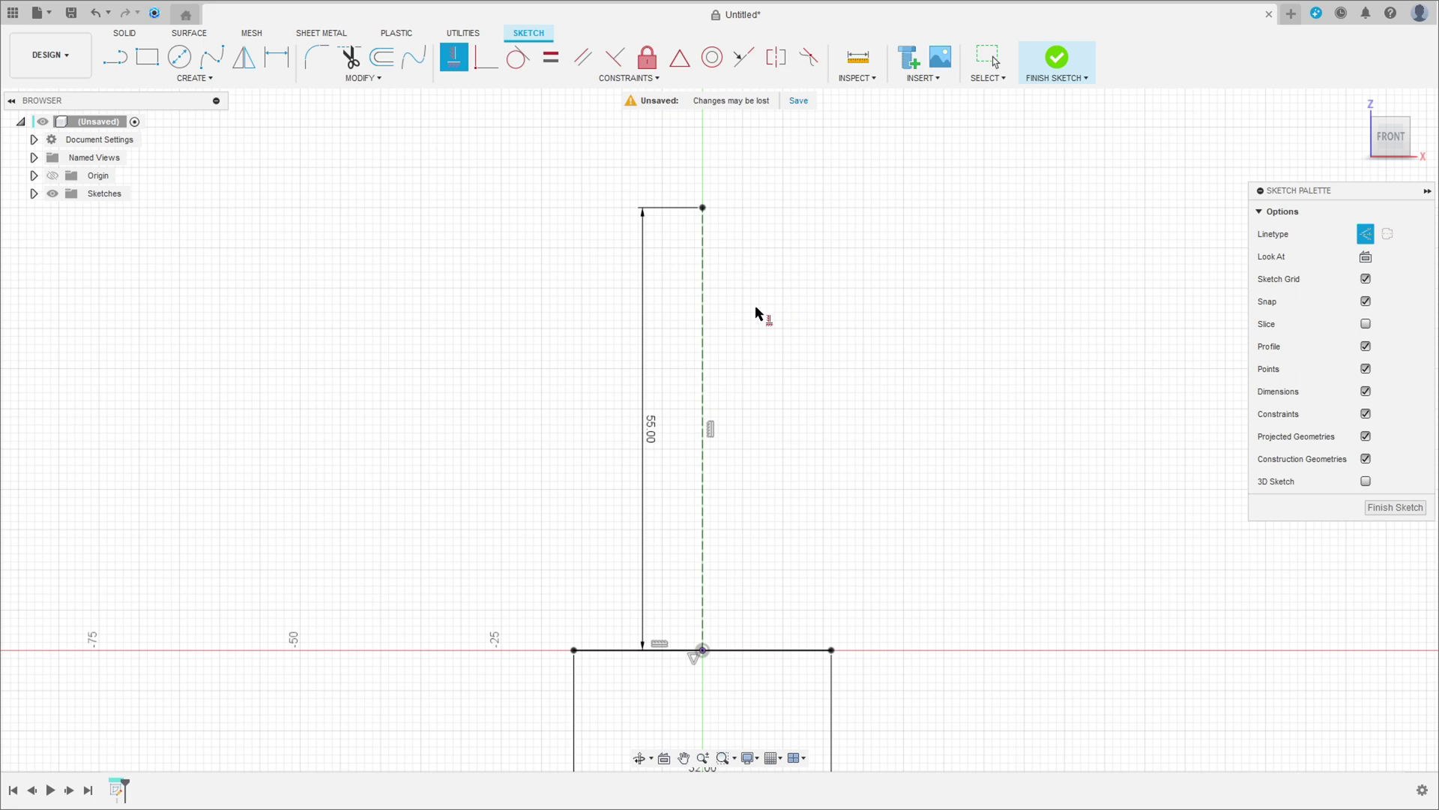
{"action": "key", "text": "Escape"}
{"action": "left_click_drag", "start_coordinate": [652, 434], "coordinate": [996, 447]}
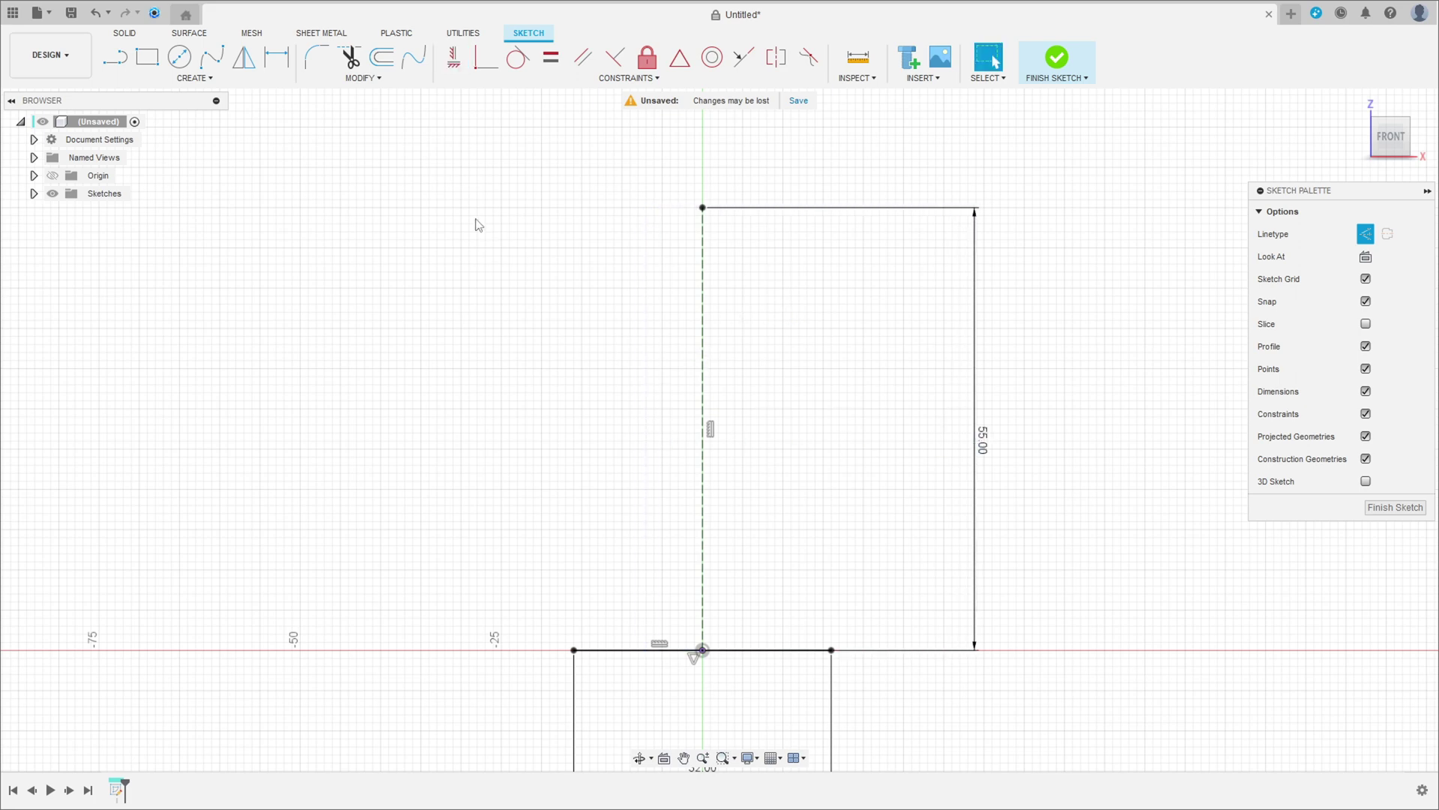
Draw a 1.5 mm ledge from the construction line's top and make it a solid line.
{"action": "key", "text": "l"}
{"action": "left_click", "coordinate": [703, 208]}
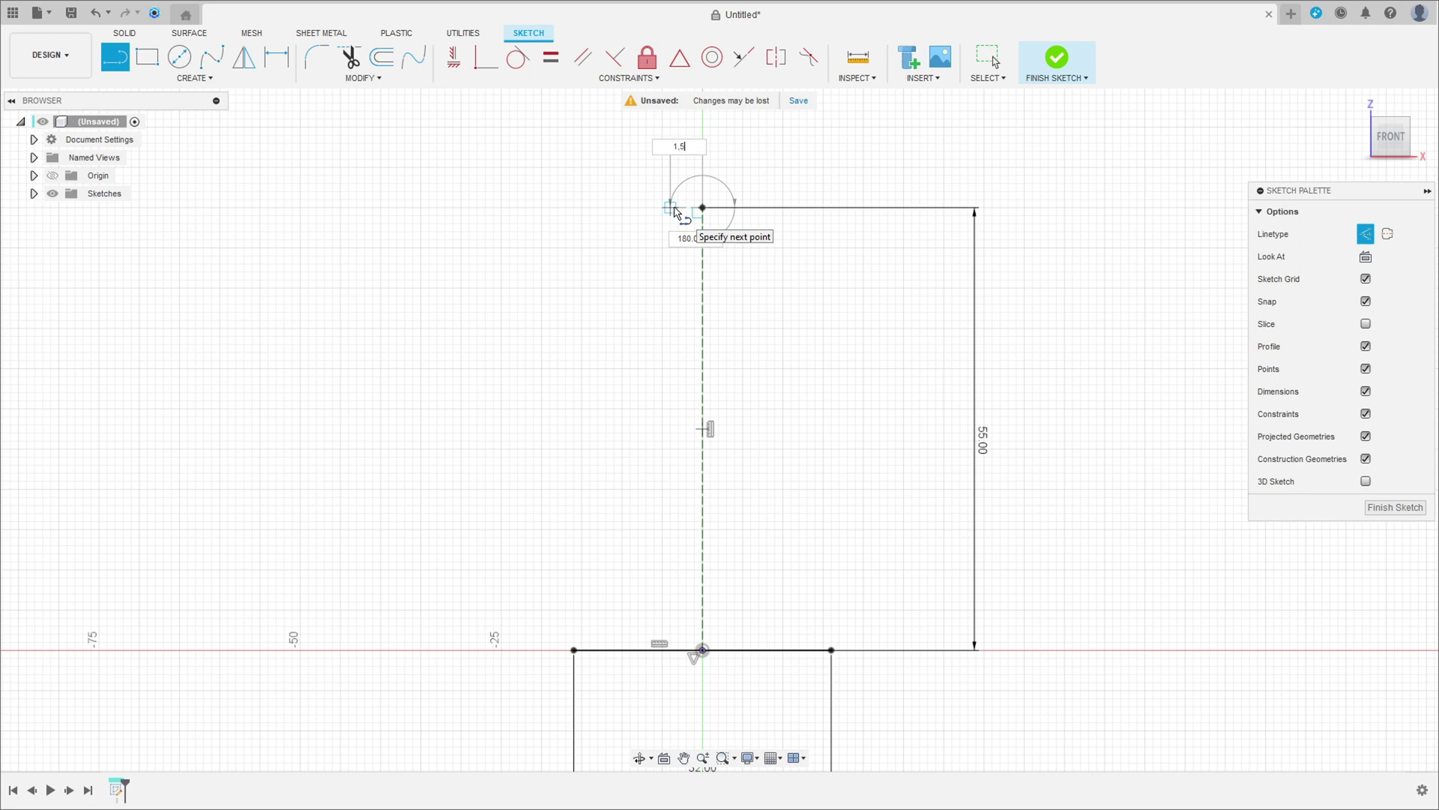
{"action": "key", "text": "Return"}
{"action": "scroll", "coordinate": [677, 214], "scroll_direction": "up", "scroll_amount": 5}
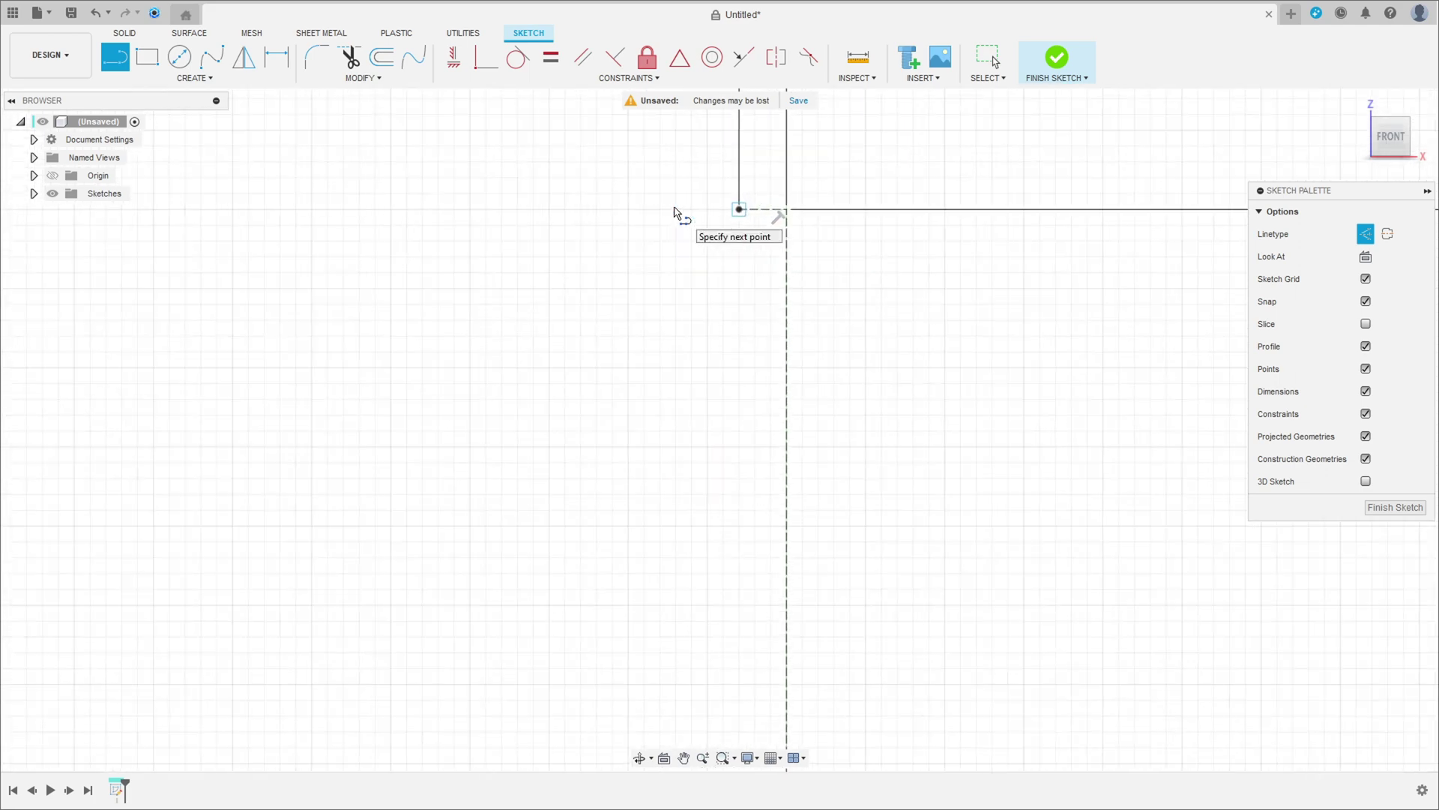
{"action": "key", "text": "Escape"}
{"action": "left_click", "coordinate": [766, 212]}
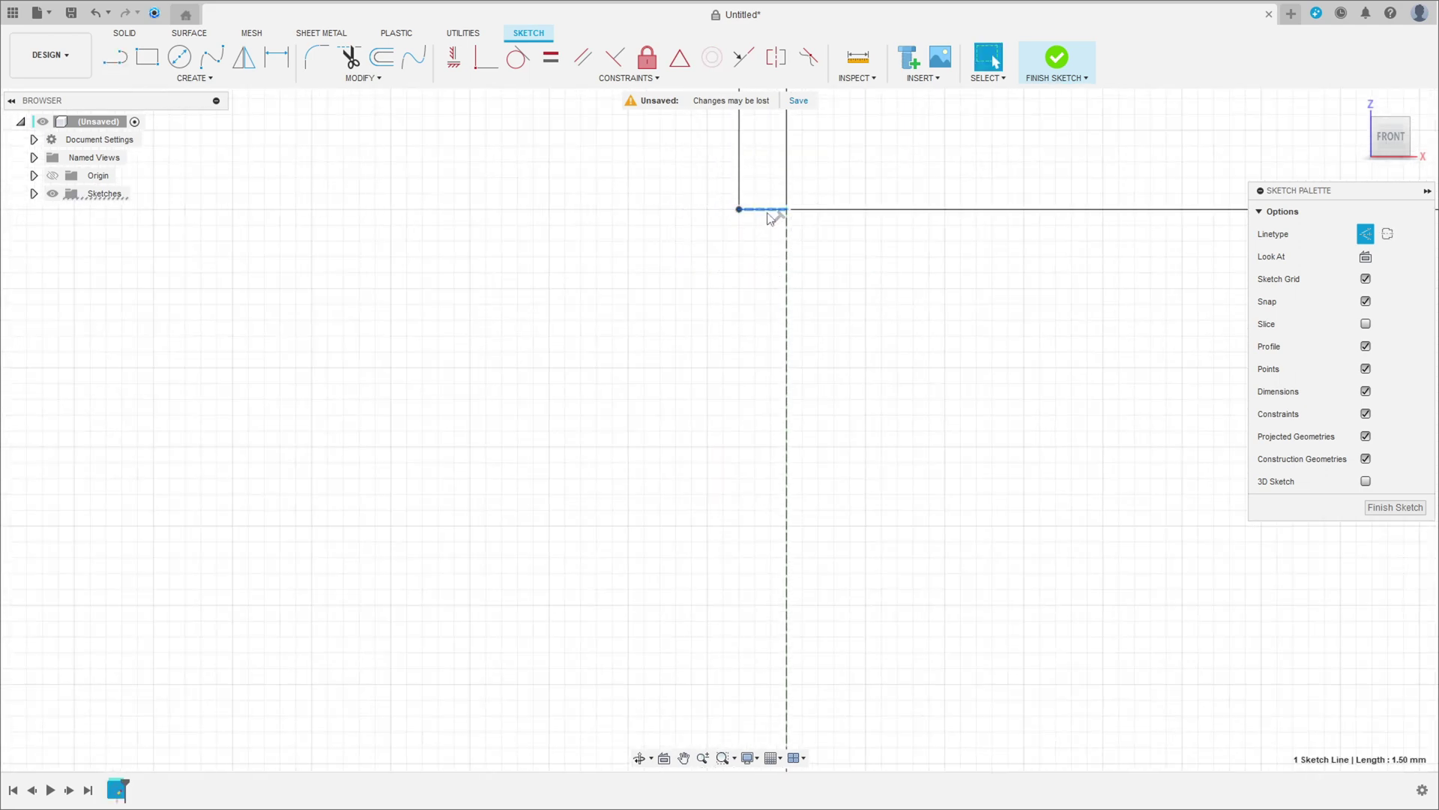
{"action": "left_click", "coordinate": [1365, 235]}
Draw the slanted flank, flat groove bottom, second flank and left ledge.
{"action": "key", "text": "l"}
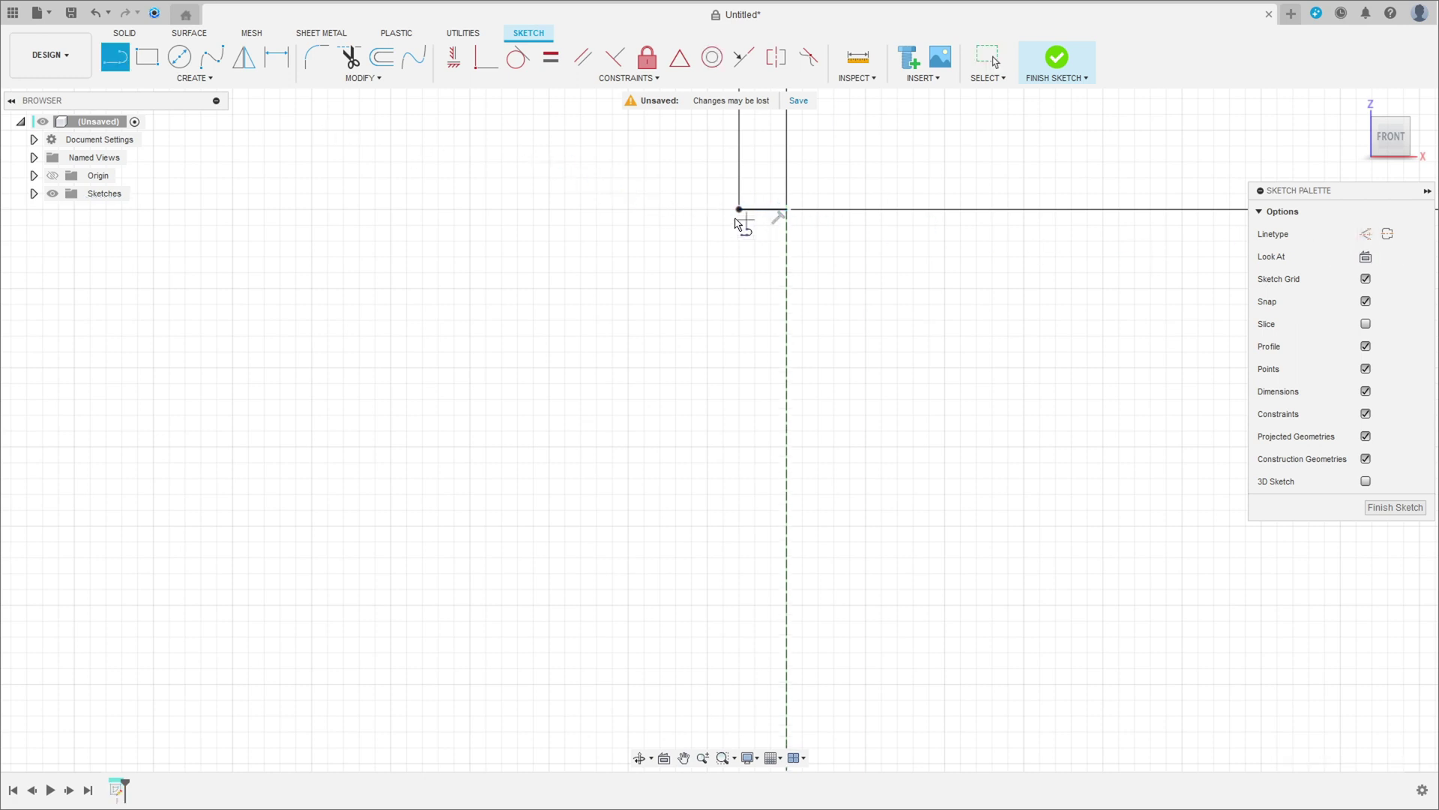
{"action": "left_click", "coordinate": [740, 210]}
{"action": "left_click", "coordinate": [708, 304]}
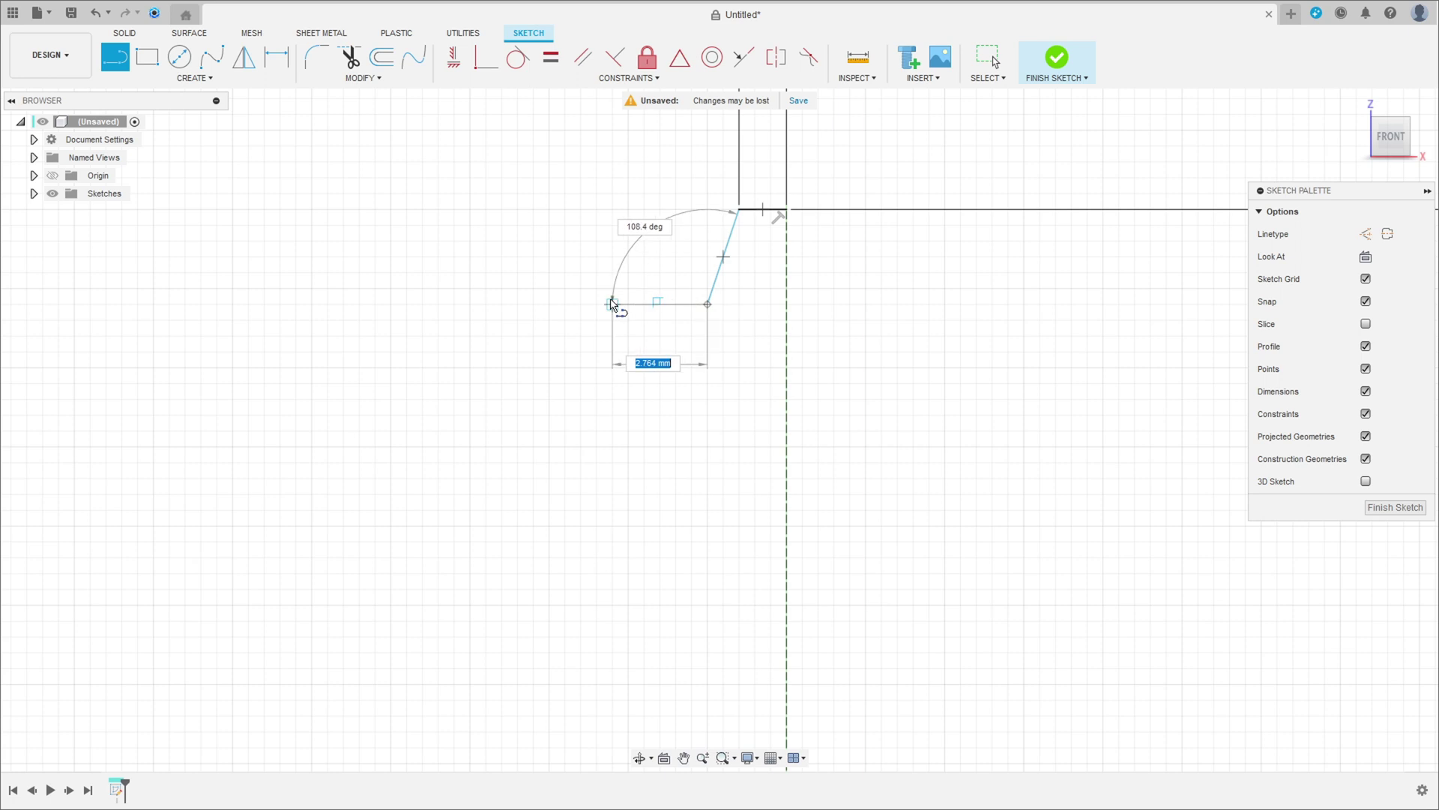
{"action": "left_click", "coordinate": [604, 303]}
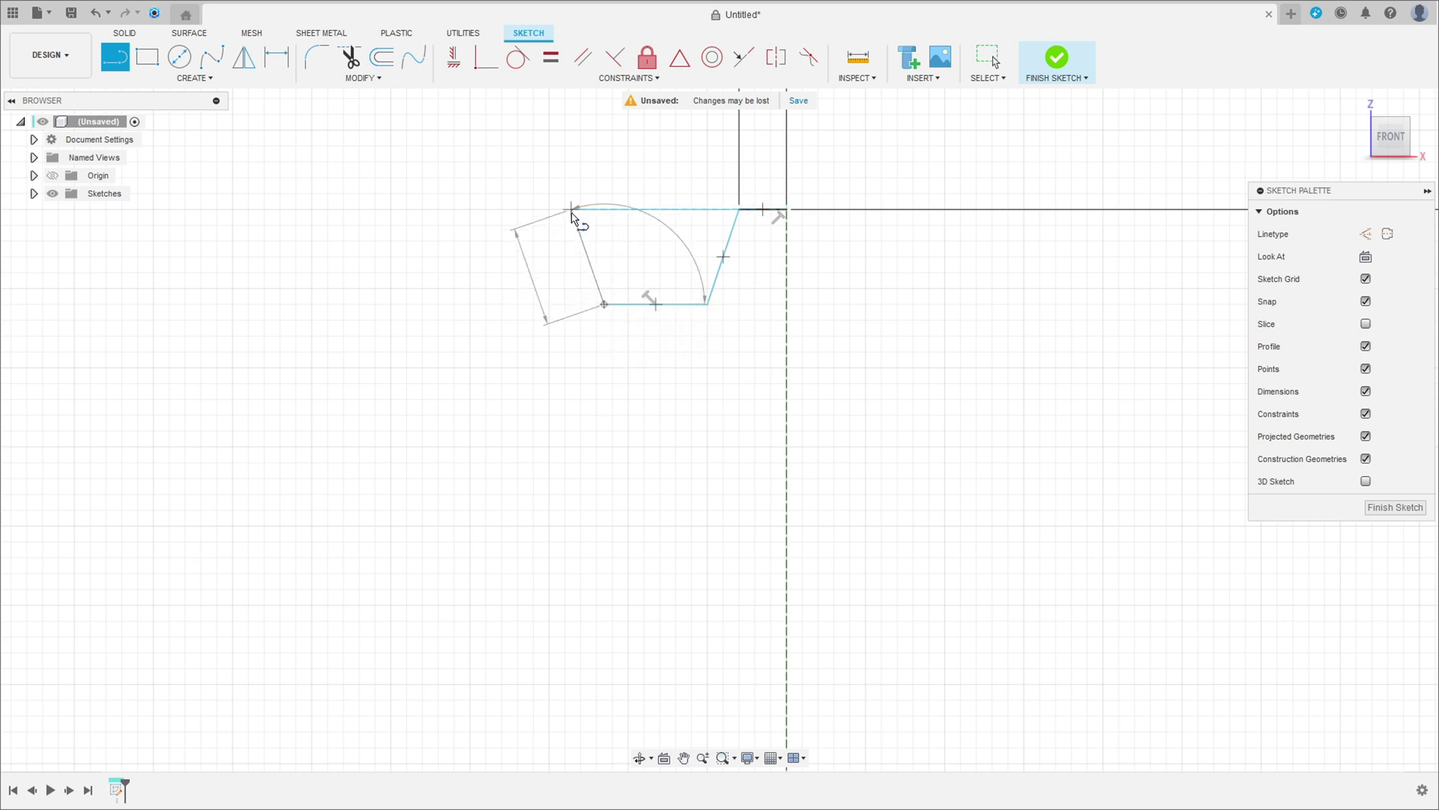
{"action": "left_click", "coordinate": [571, 209]}
{"action": "left_click", "coordinate": [518, 209]}
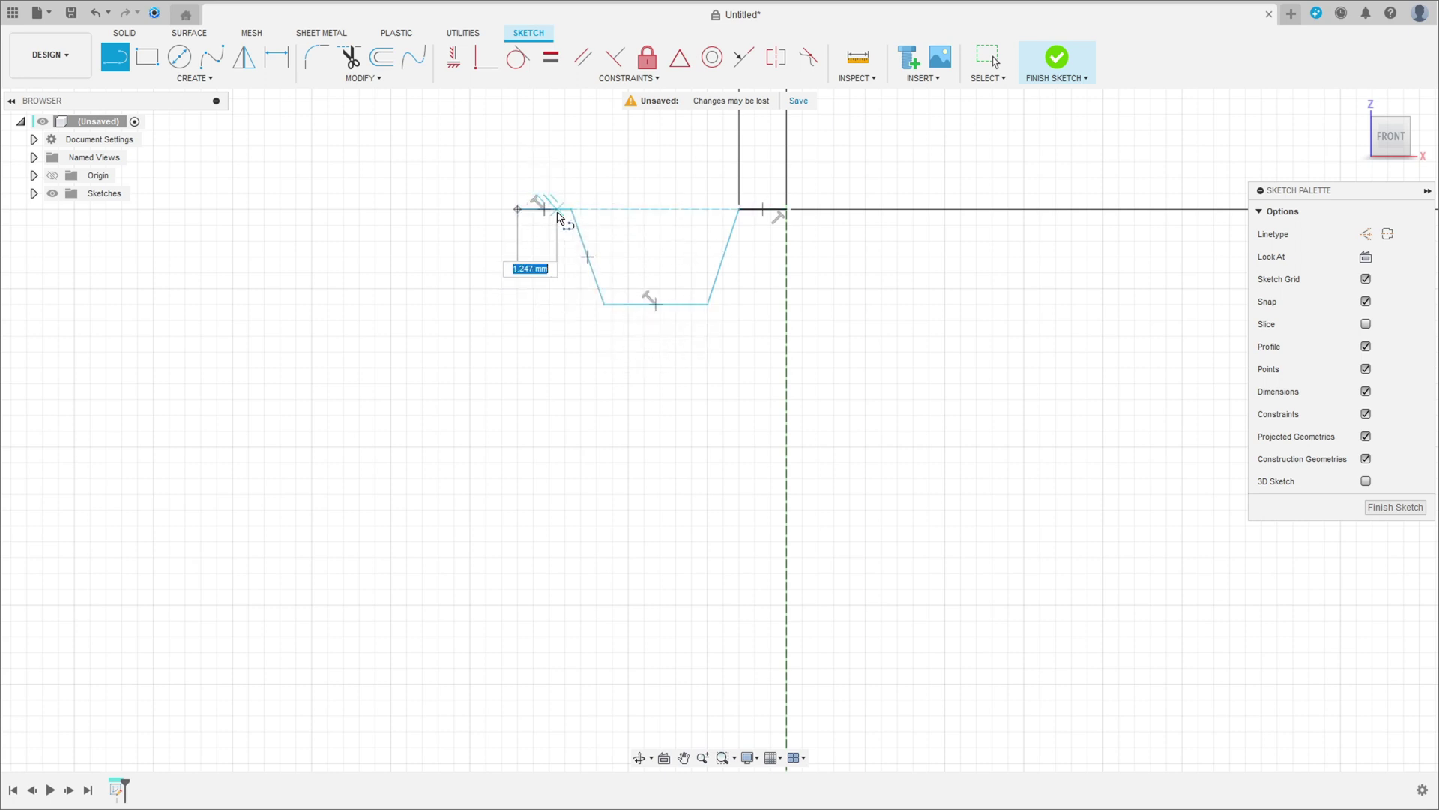
{"action": "key", "text": "Escape"}
{"action": "left_click", "coordinate": [276, 63]}
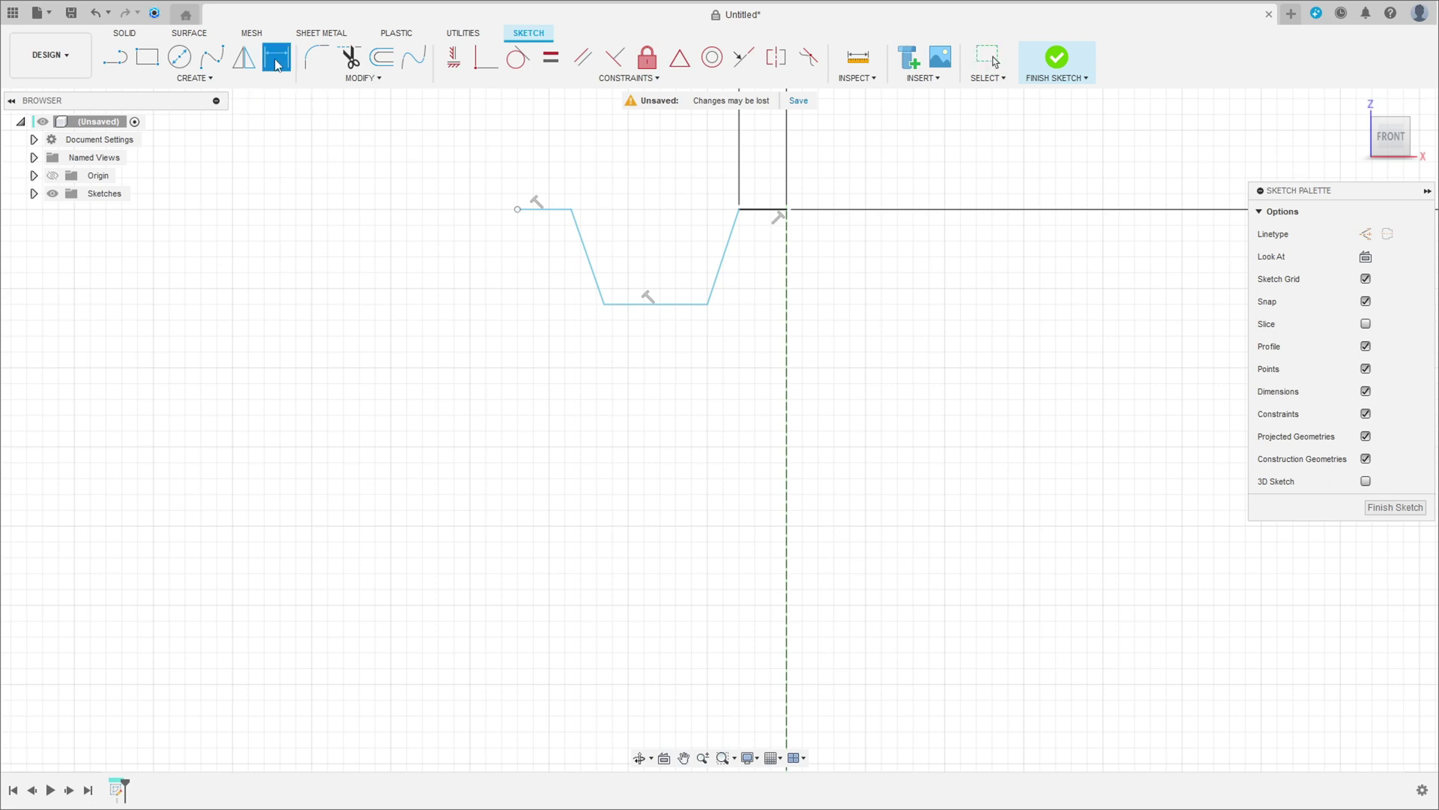
Dimension the groove depth from bottom to top ledge at 5 mm.
{"action": "left_click", "coordinate": [683, 305]}
{"action": "left_click", "coordinate": [772, 210]}
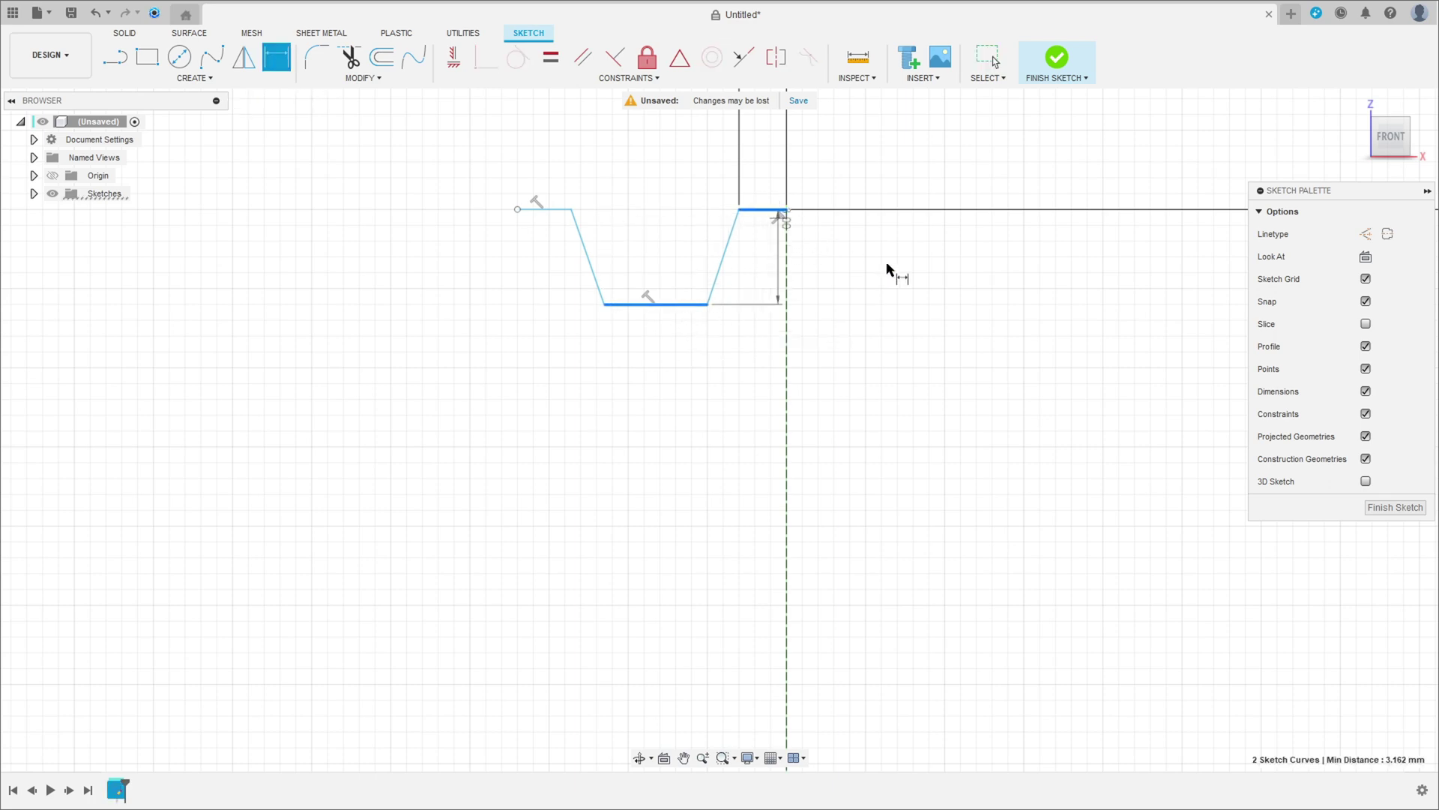
{"action": "left_click", "coordinate": [911, 261]}
{"action": "type", "text": "5"}
{"action": "key", "text": "Return"}
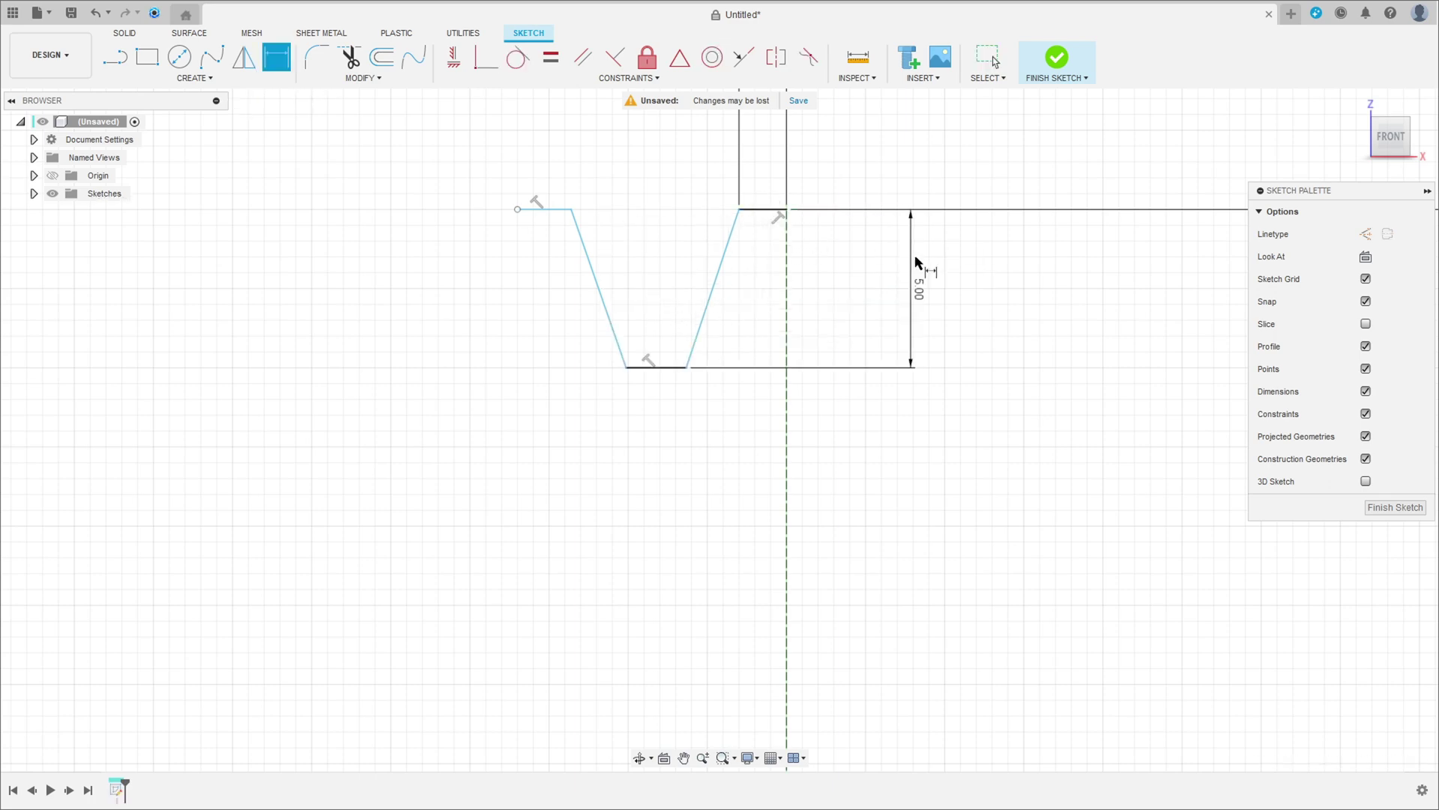
Set the angle between the flanks to 38° and the left ledge to 1.5 mm.
{"action": "left_click", "coordinate": [715, 253]}
{"action": "left_click", "coordinate": [601, 290]}
{"action": "left_click", "coordinate": [650, 255]}
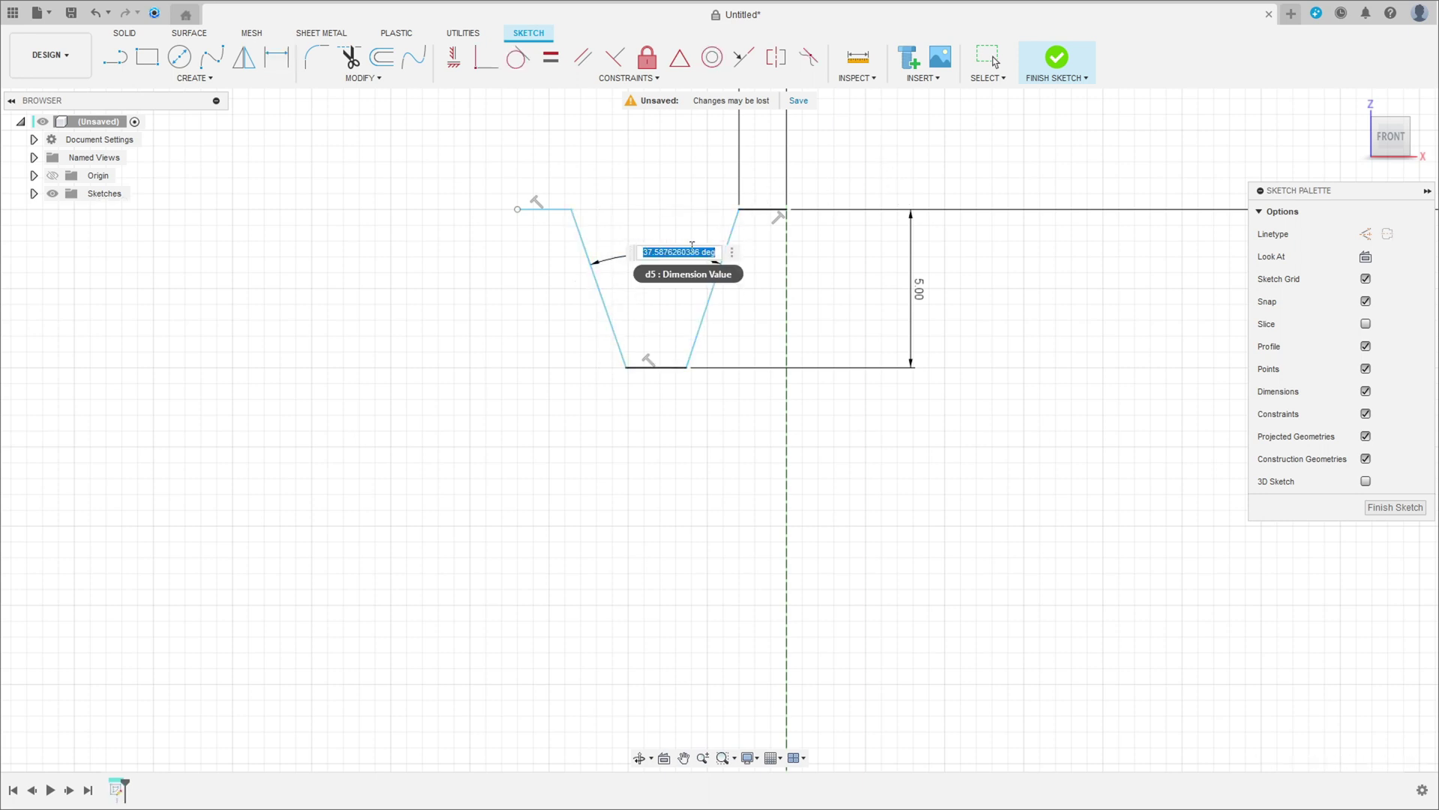
{"action": "key", "text": "Return"}
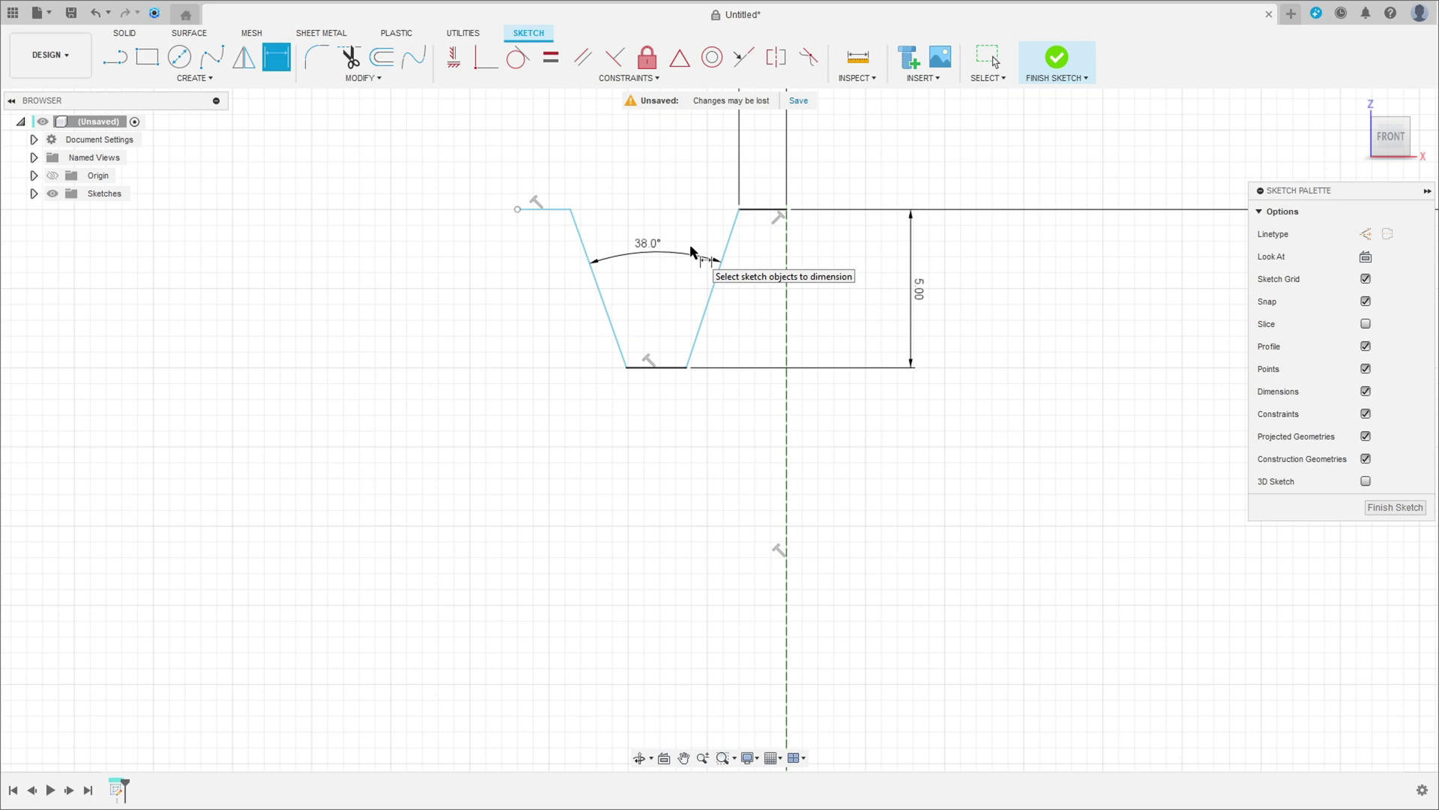
{"action": "left_click", "coordinate": [531, 212]}
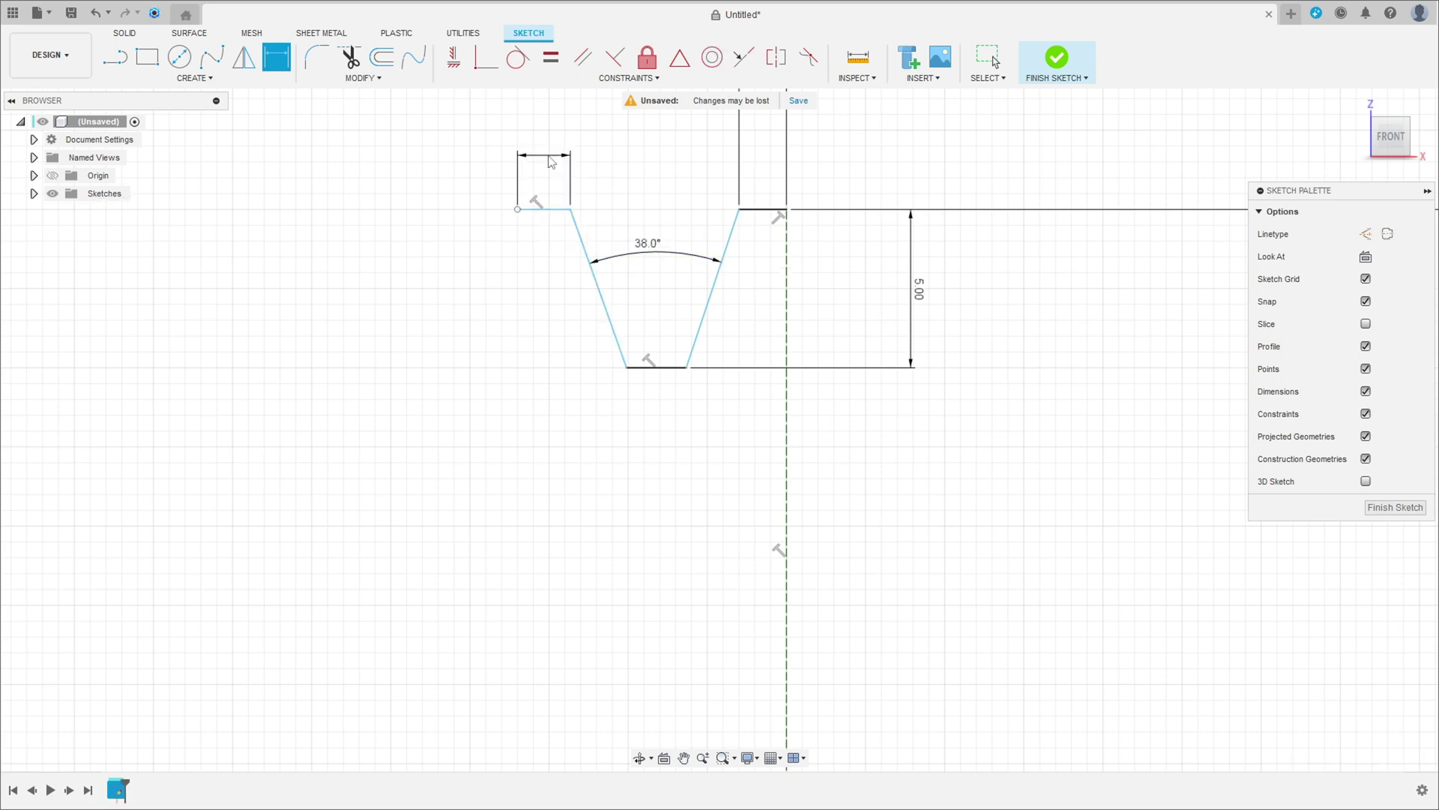
{"action": "left_click", "coordinate": [550, 155]}
{"action": "type", "text": "1.5"}
{"action": "key", "text": "Return"}
Set the 11 mm overall width from the outer left point to the centreline.
{"action": "scroll", "coordinate": [592, 225], "scroll_direction": "down", "scroll_amount": 2}
{"action": "middle_click_drag", "start_coordinate": [598, 218], "coordinate": [603, 373]}
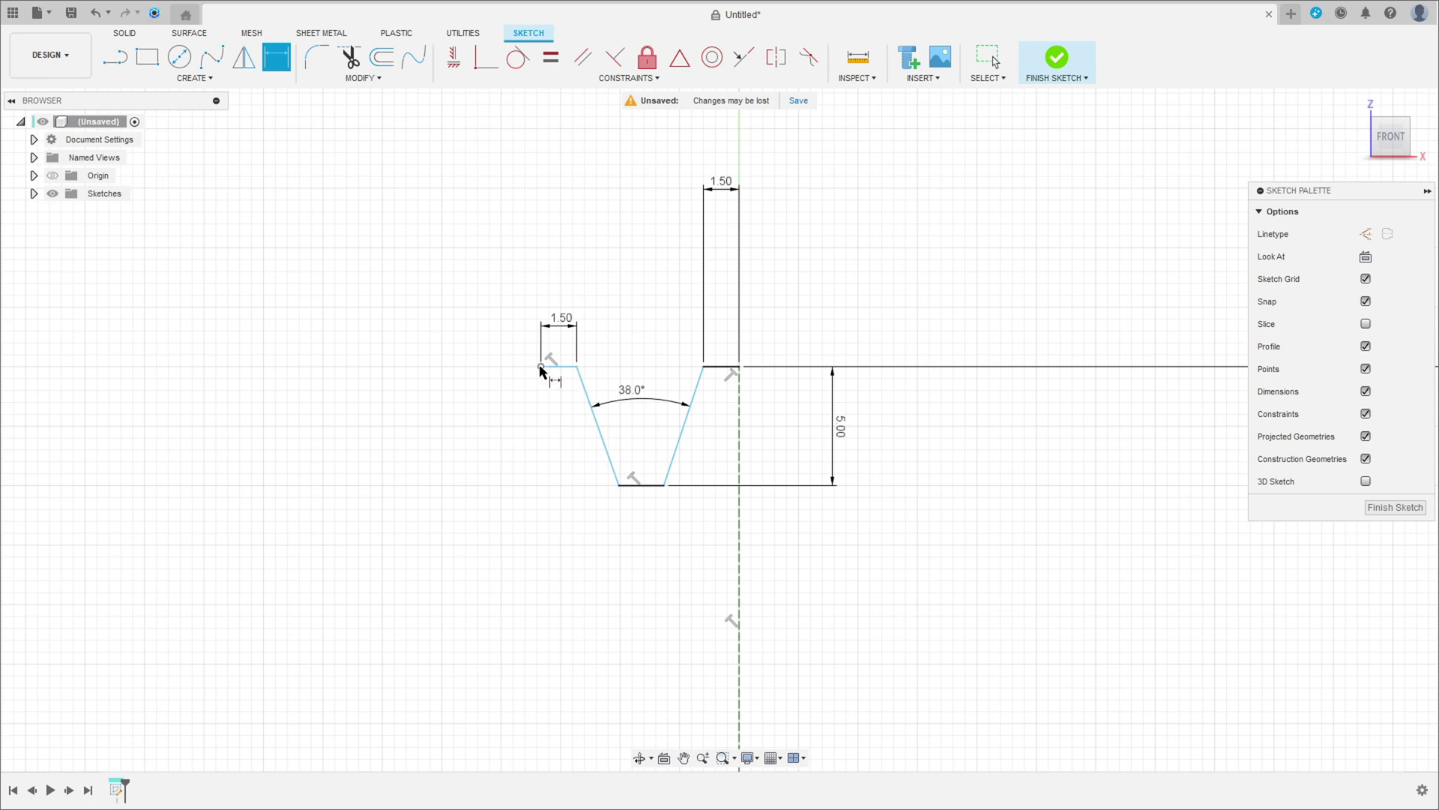
{"action": "left_click", "coordinate": [541, 367]}
{"action": "left_click", "coordinate": [740, 425]}
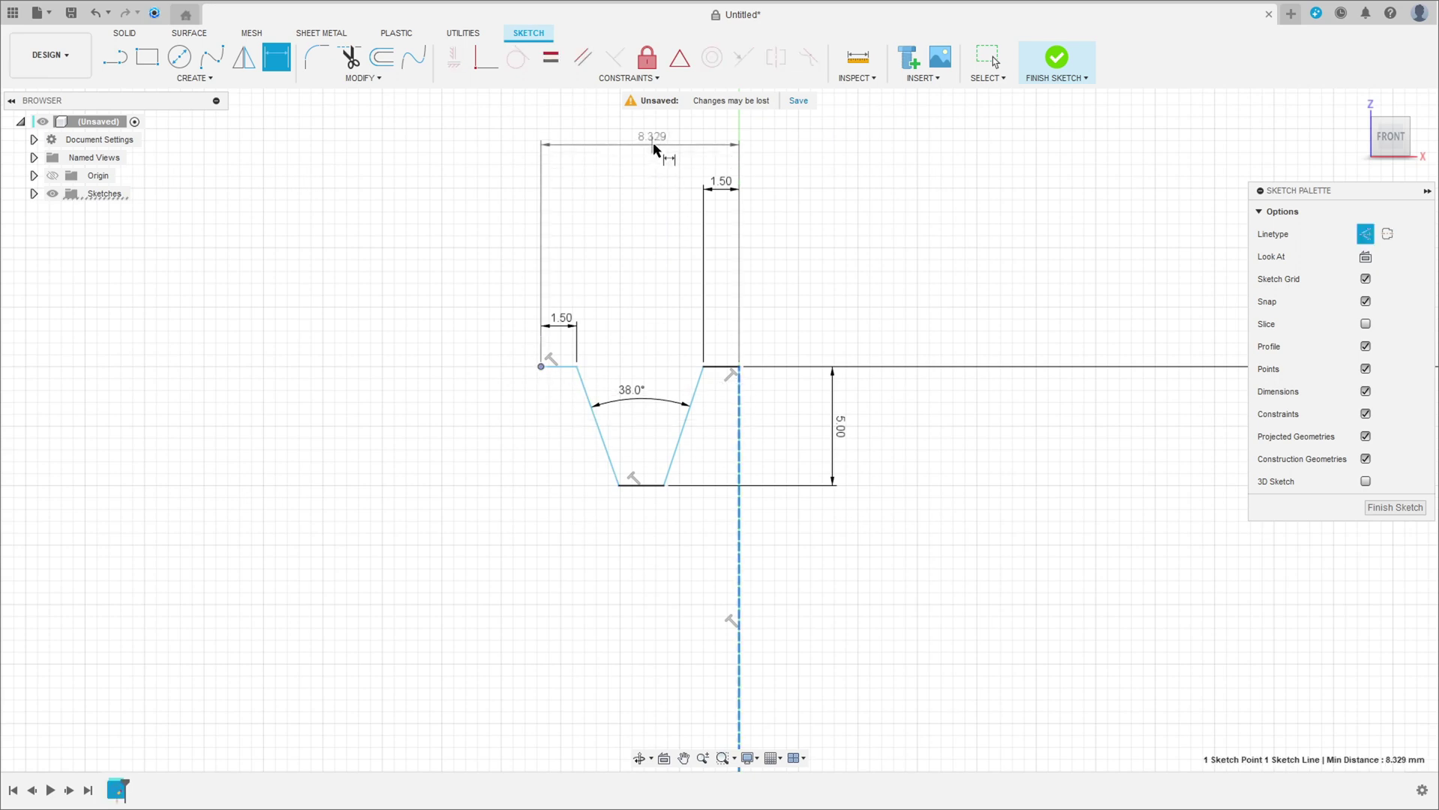
{"action": "left_click", "coordinate": [652, 141]}
{"action": "type", "text": "11"}
{"action": "key", "text": "Return"}
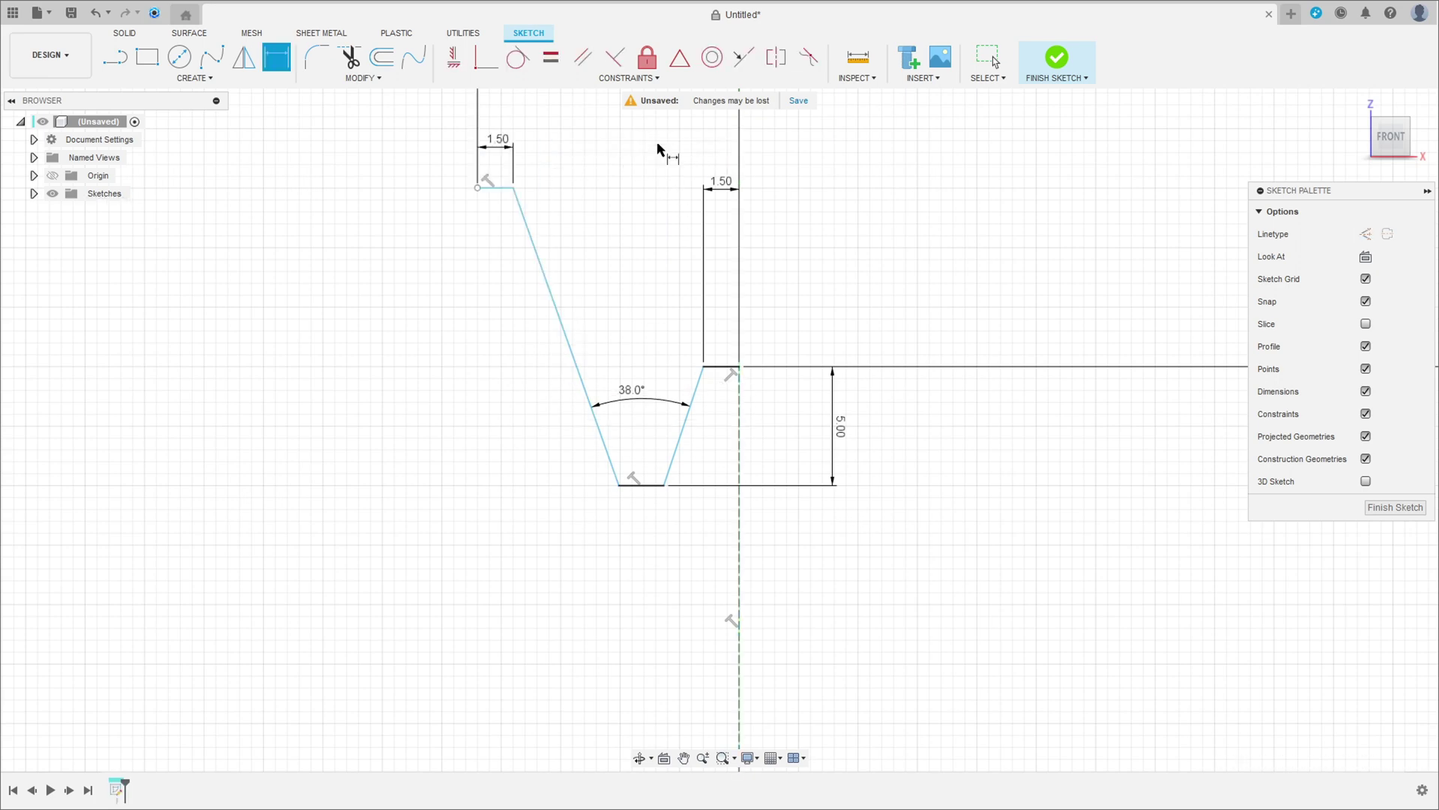
{"action": "key", "text": "Escape"}
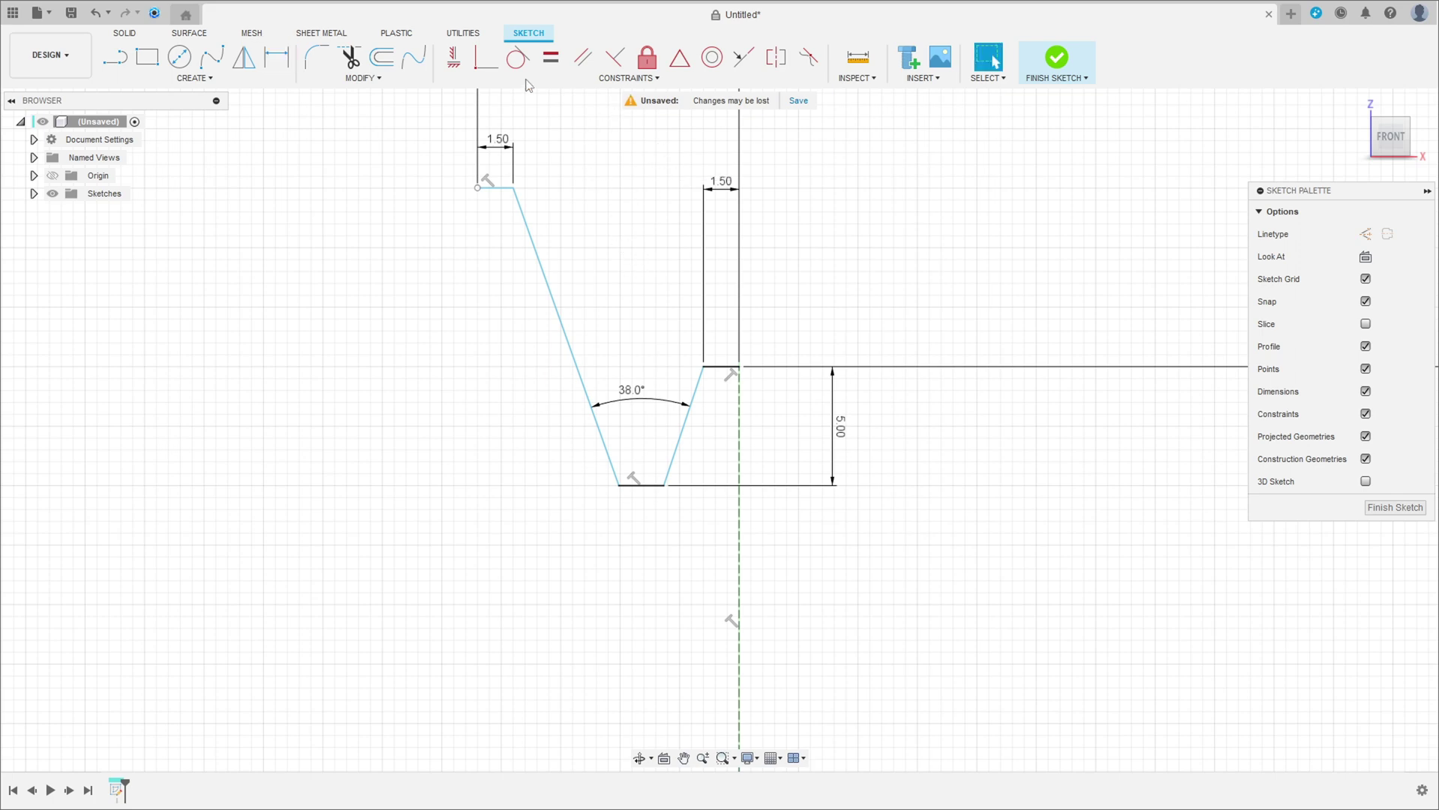
Level the left ledge endpoint with the right ledge and make both flanks equal length.
{"action": "left_click", "coordinate": [456, 58]}
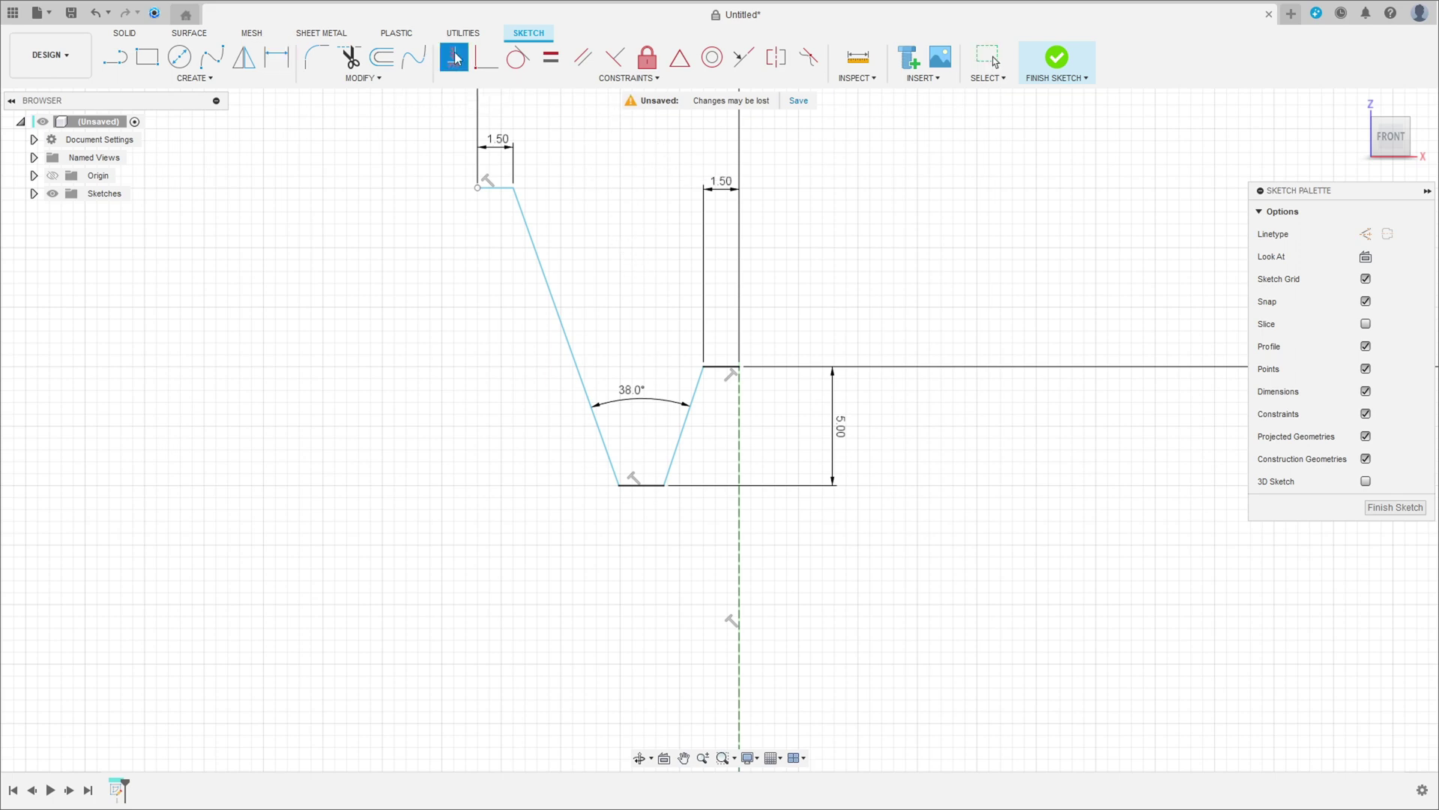
{"action": "left_click", "coordinate": [477, 189]}
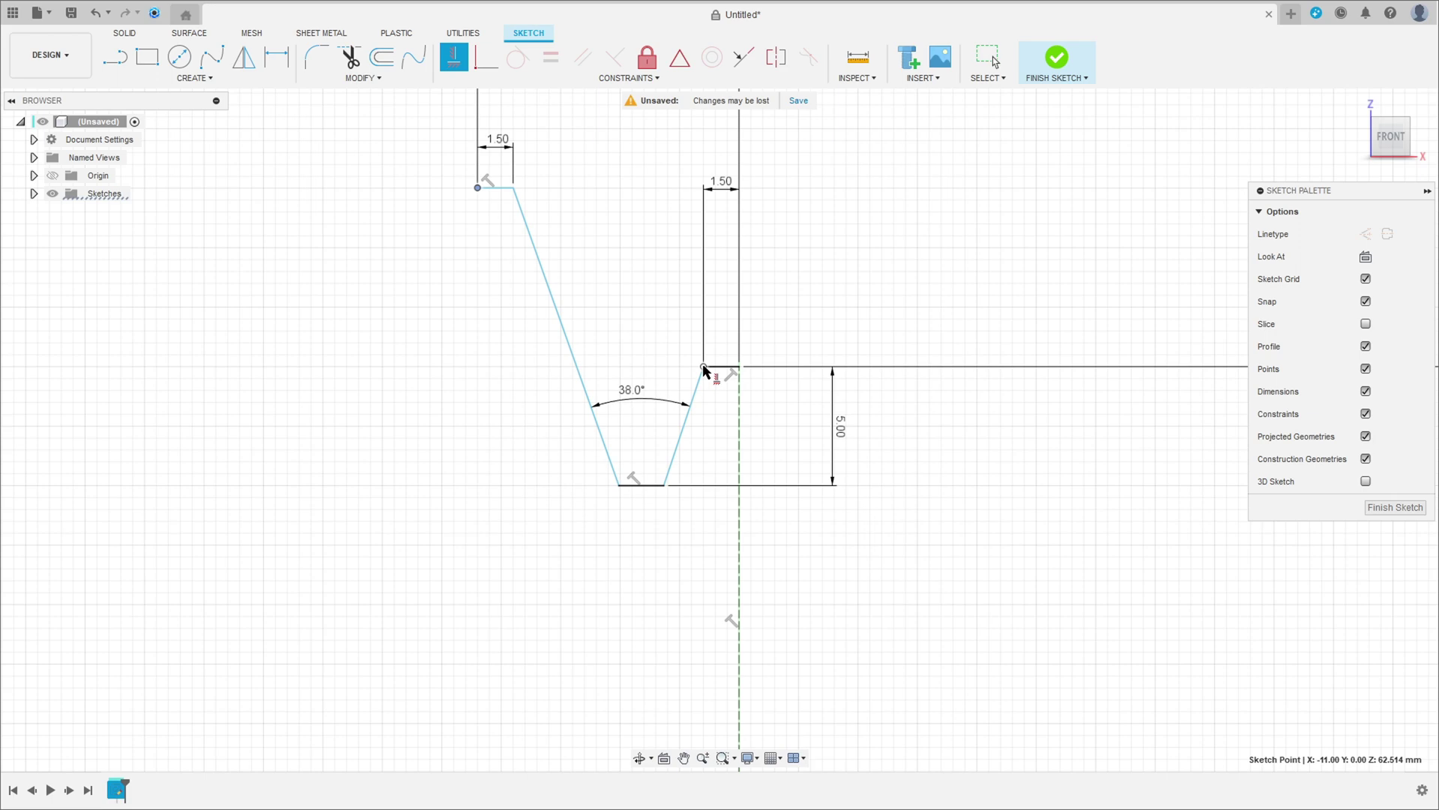
{"action": "left_click", "coordinate": [703, 367]}
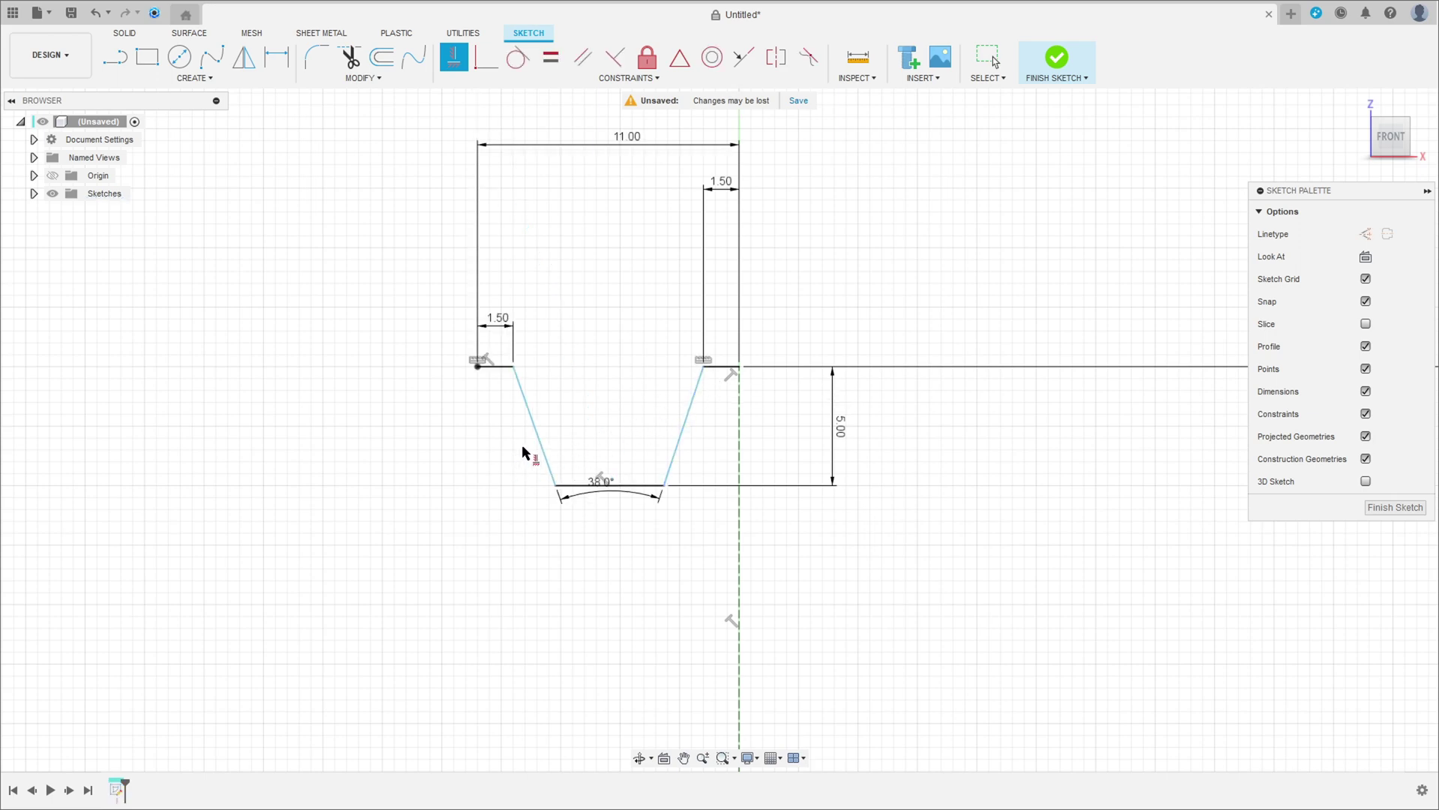
{"action": "key", "text": "Escape"}
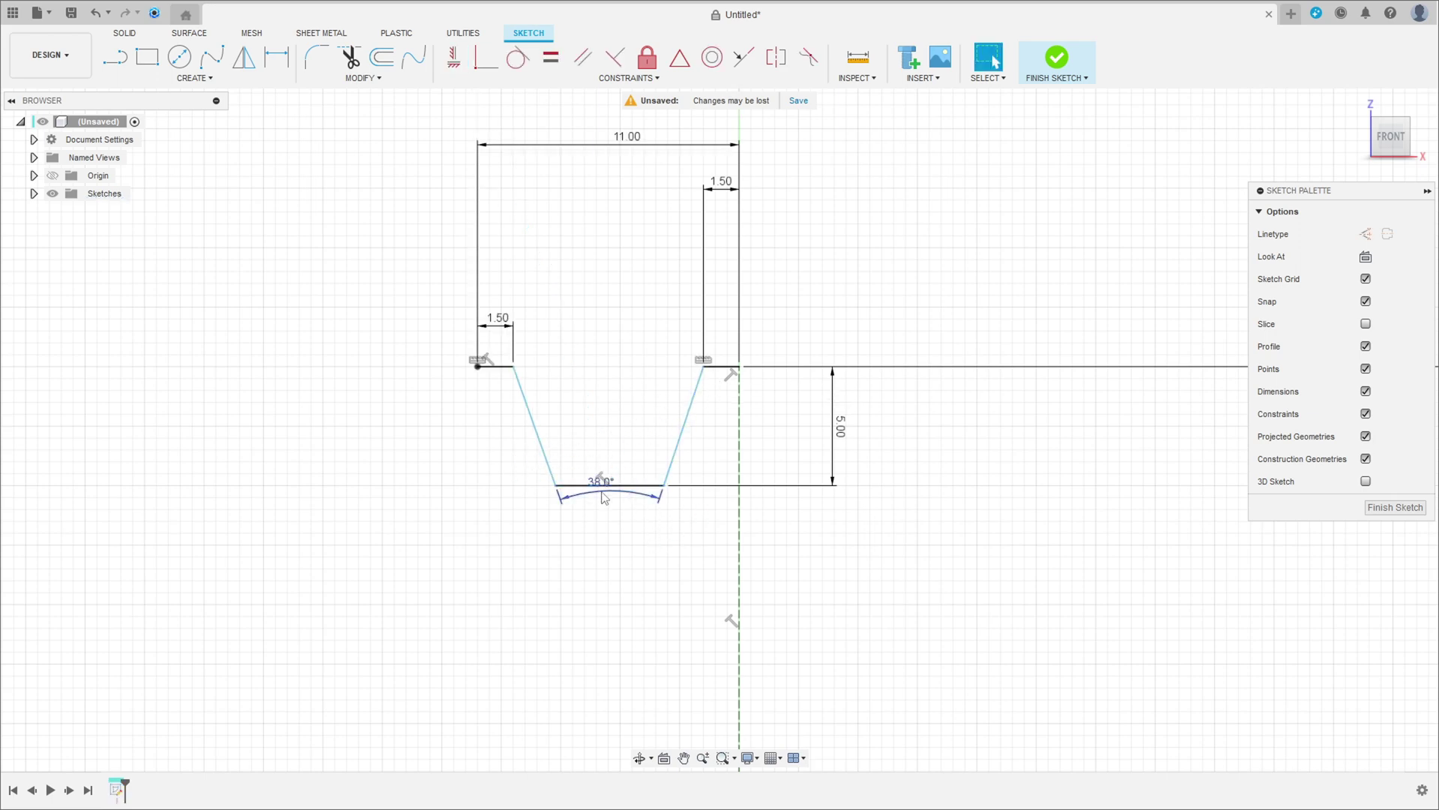
{"action": "left_click_drag", "start_coordinate": [606, 500], "coordinate": [614, 398]}
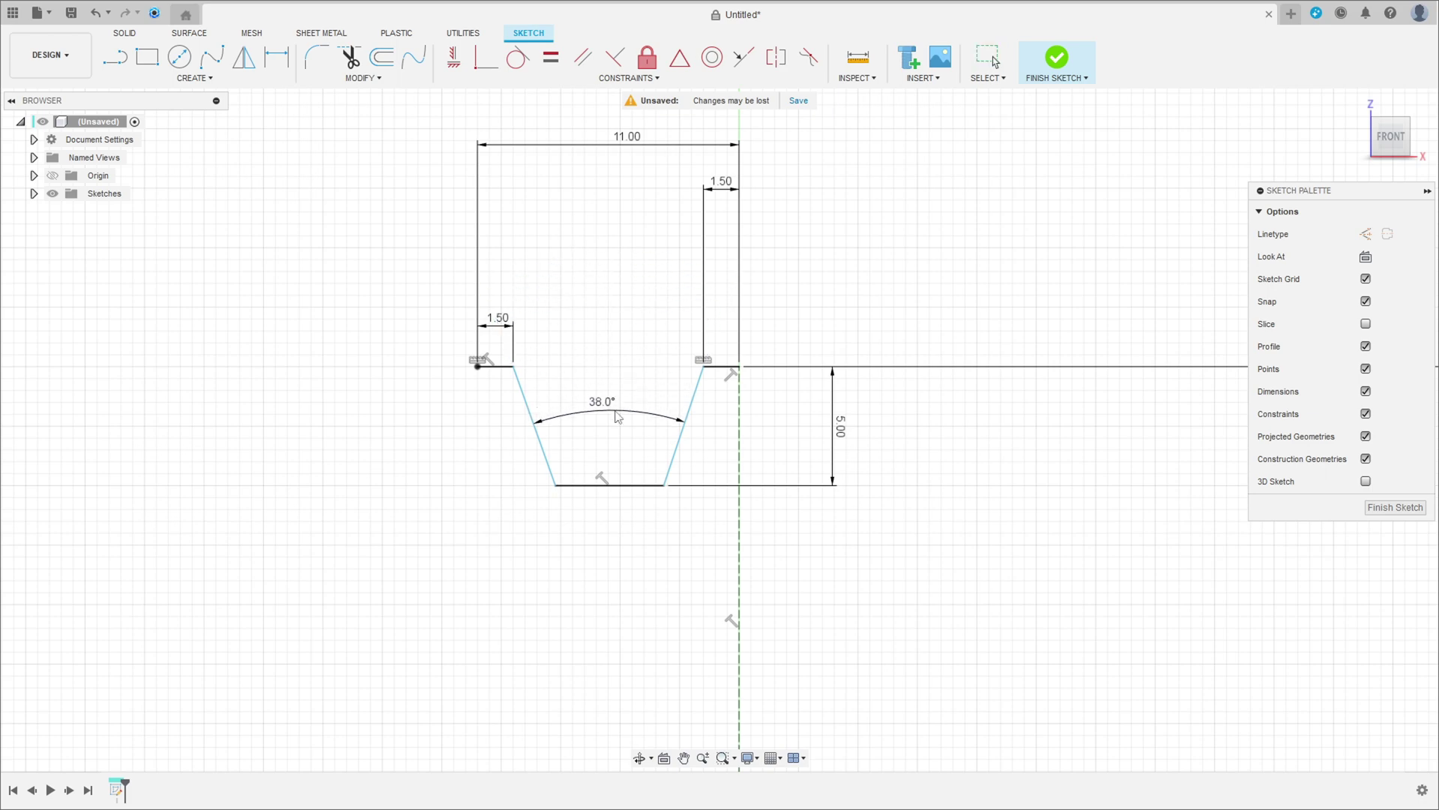
{"action": "left_click", "coordinate": [556, 66]}
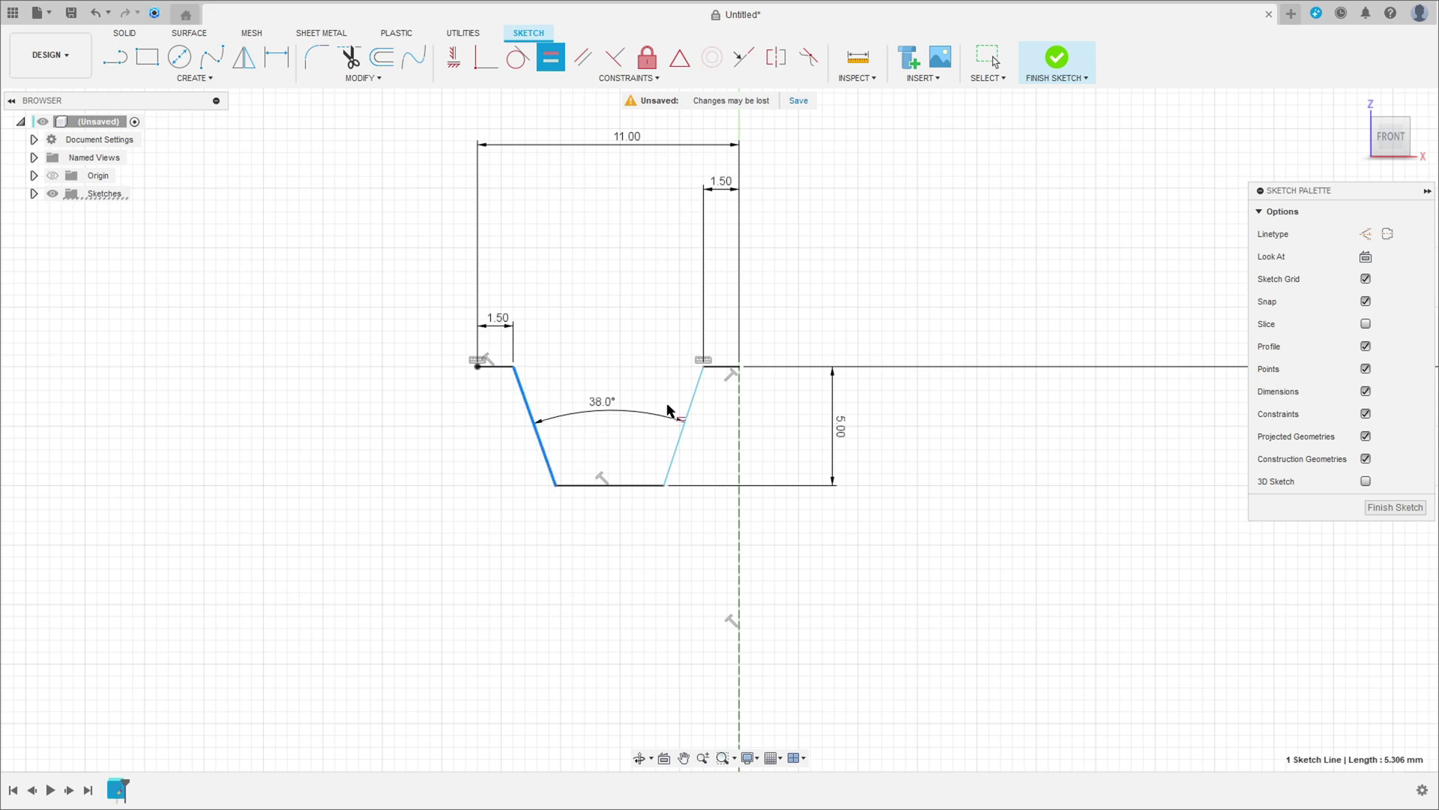
{"action": "left_click", "coordinate": [692, 402]}
Draw the stepped outline from the groove corner to the base line, starting with 10 mm.
{"action": "scroll", "coordinate": [713, 545], "scroll_direction": "down", "scroll_amount": 5}
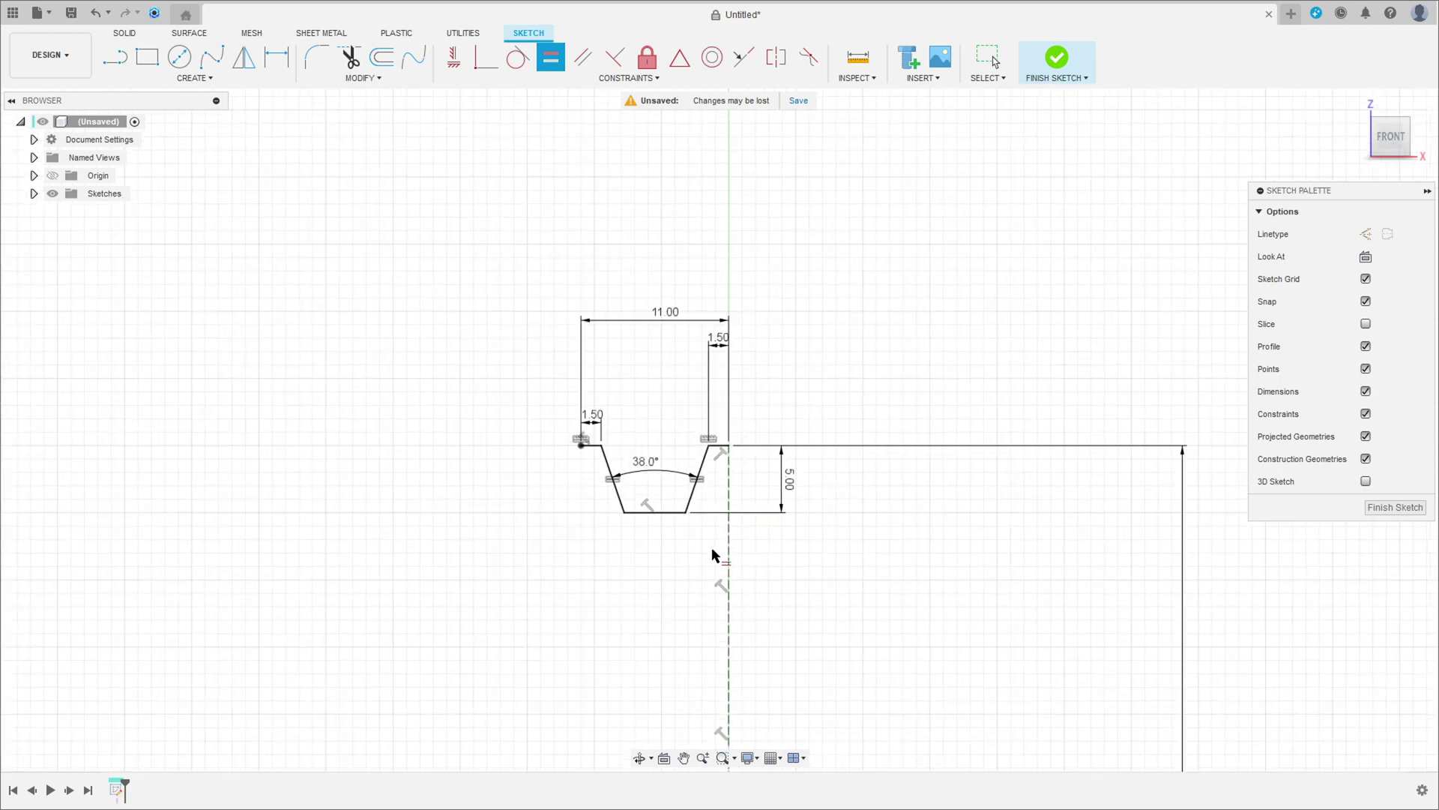
{"action": "key", "text": "Escape"}
{"action": "key", "text": "l"}
{"action": "left_click", "coordinate": [551, 259]}
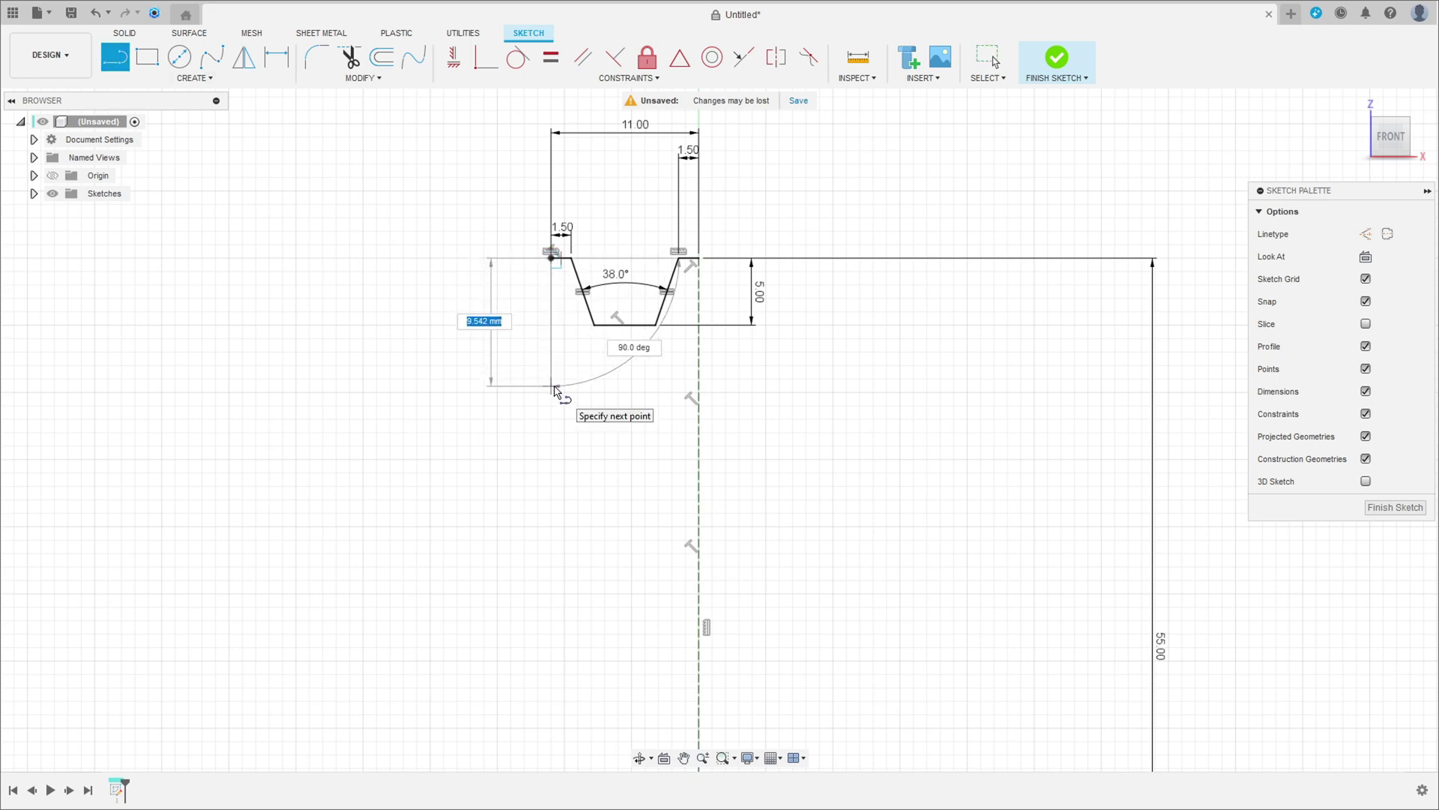
{"action": "type", "text": "10"}
{"action": "key", "text": "Return"}
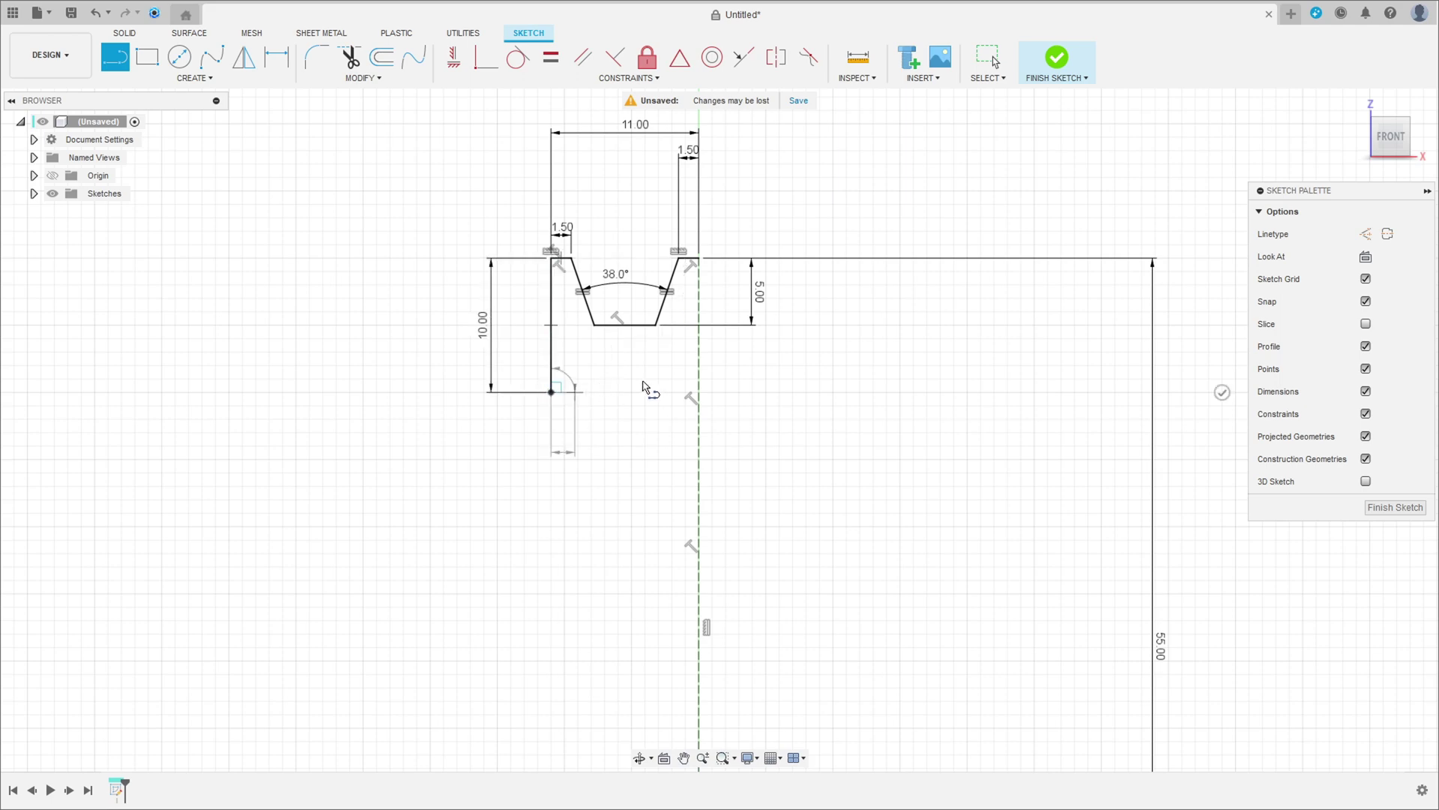
{"action": "left_click", "coordinate": [658, 391]}
{"action": "scroll", "coordinate": [659, 398], "scroll_direction": "down", "scroll_amount": 5}
{"action": "middle_click_drag", "start_coordinate": [659, 508], "coordinate": [653, 337]}
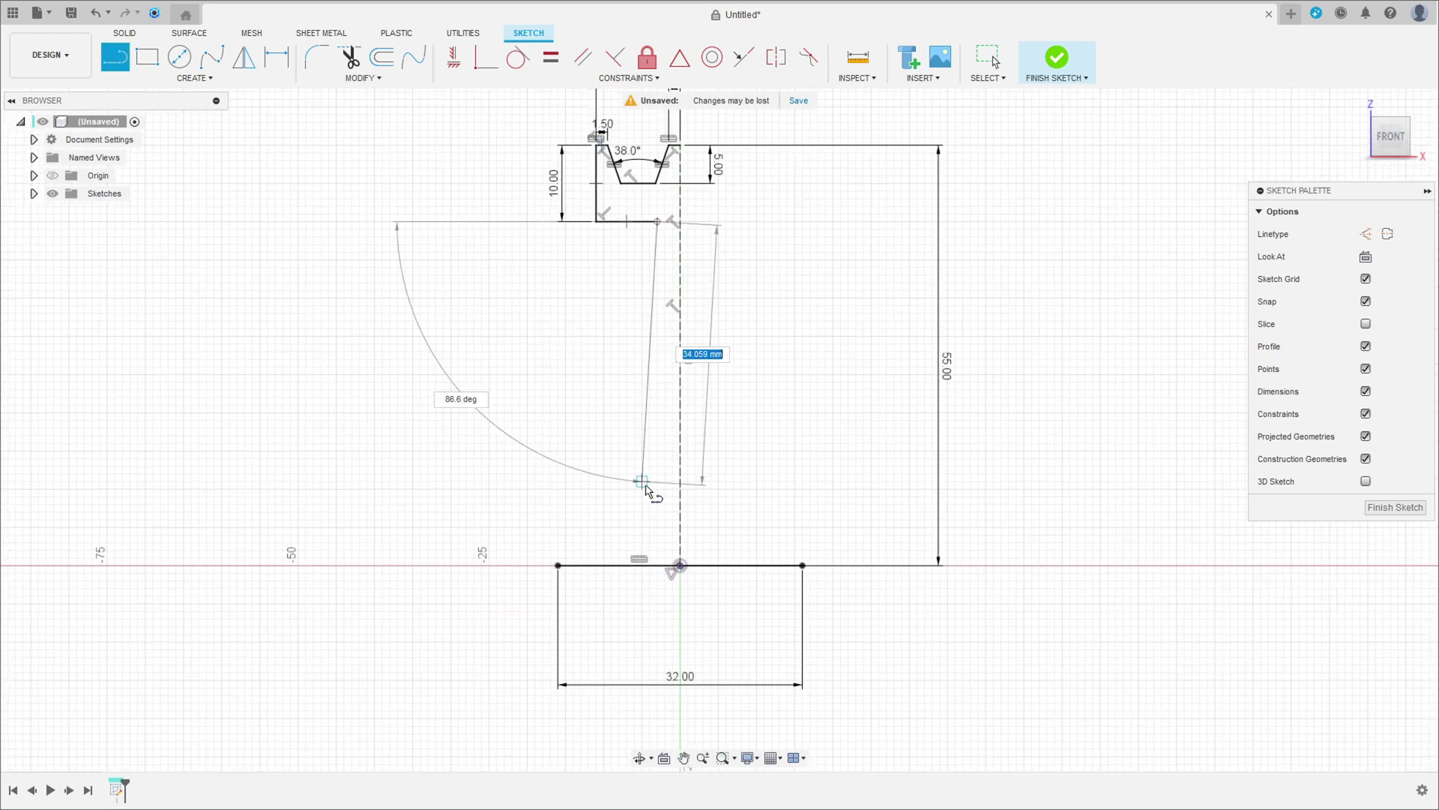
{"action": "left_click", "coordinate": [653, 524]}
{"action": "left_click", "coordinate": [558, 524]}
{"action": "left_click", "coordinate": [558, 566]}
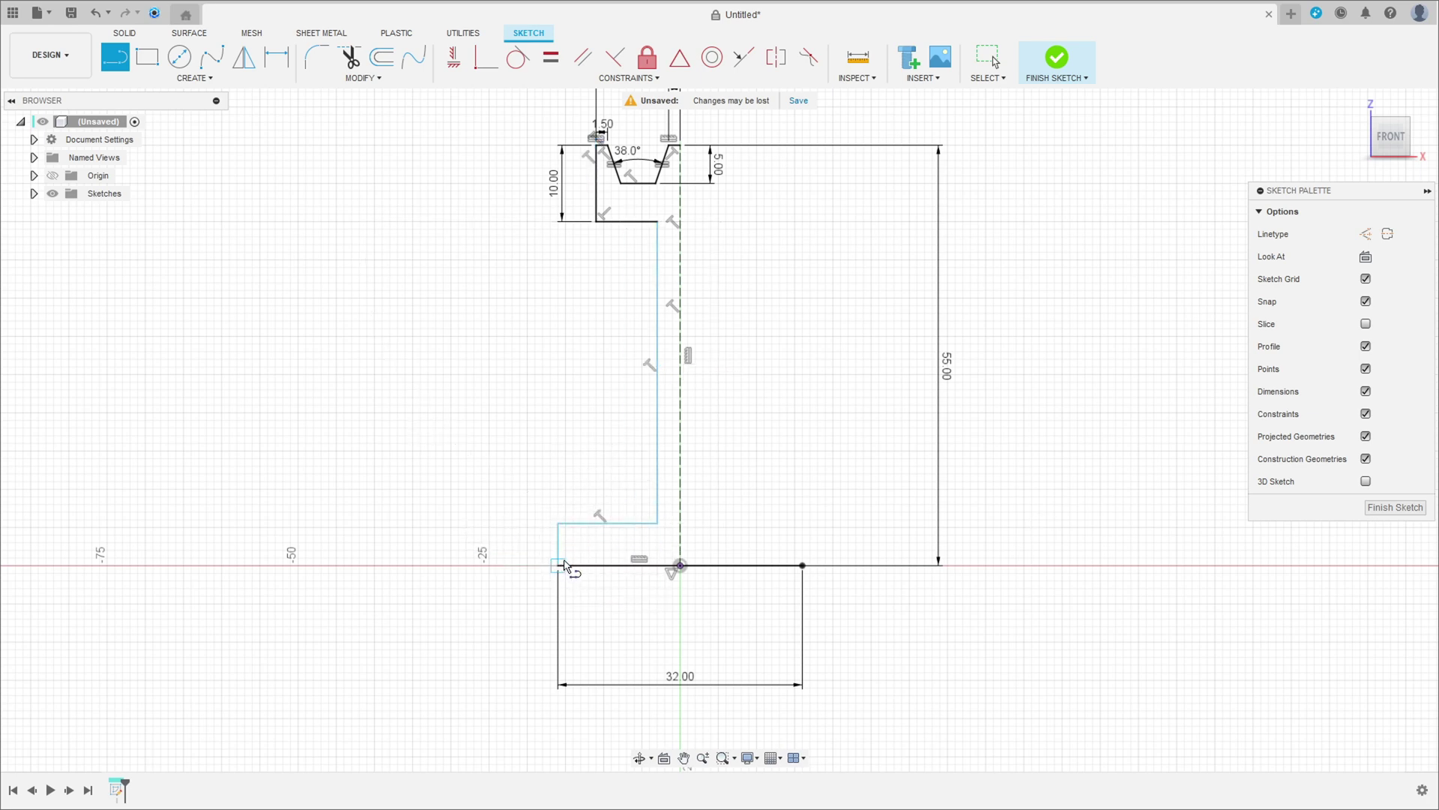
{"action": "key", "text": "Escape"}
Dimension the web 3 mm from the centreline and the hub line at 16 mm.
{"action": "left_click", "coordinate": [276, 56]}
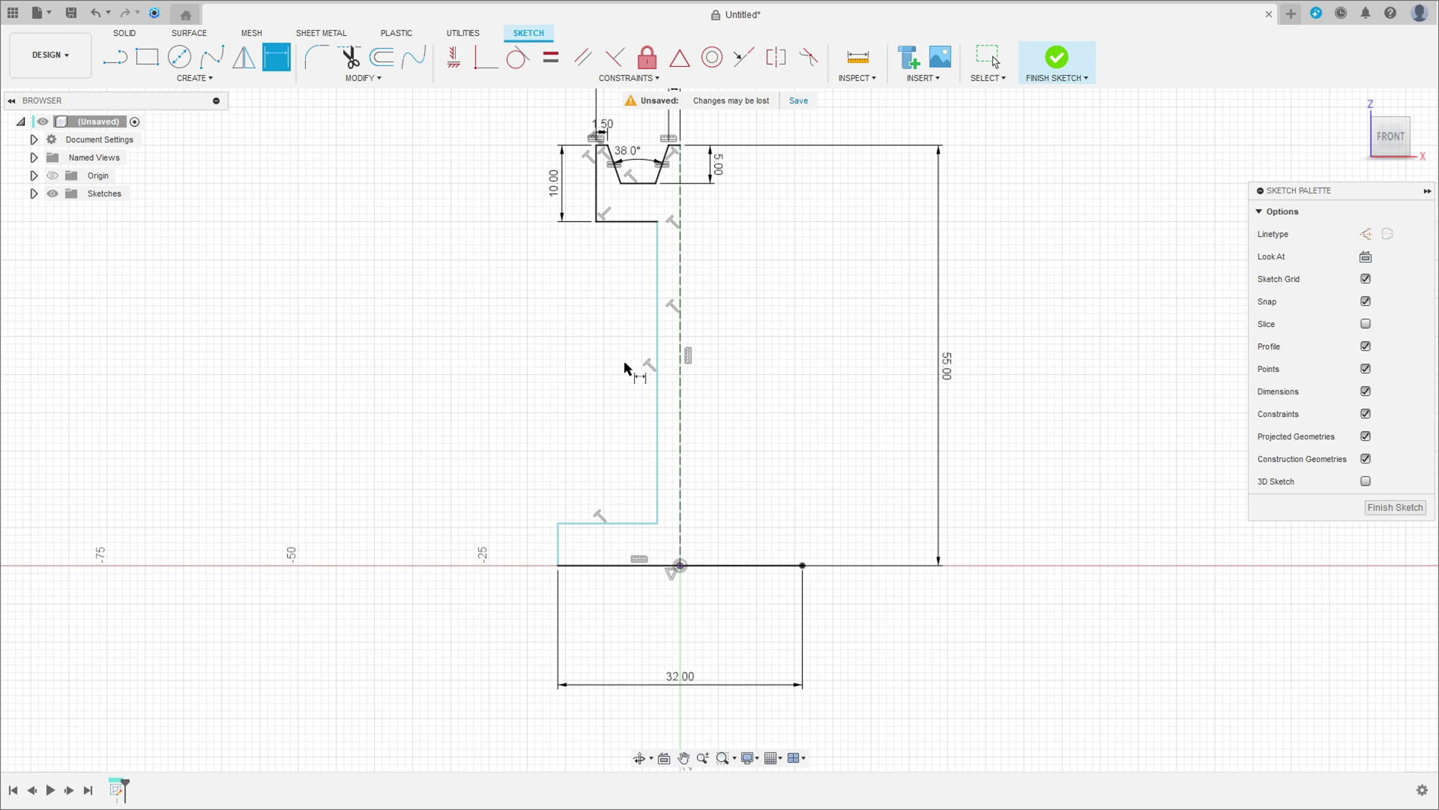
{"action": "left_click", "coordinate": [659, 385]}
{"action": "left_click", "coordinate": [679, 375]}
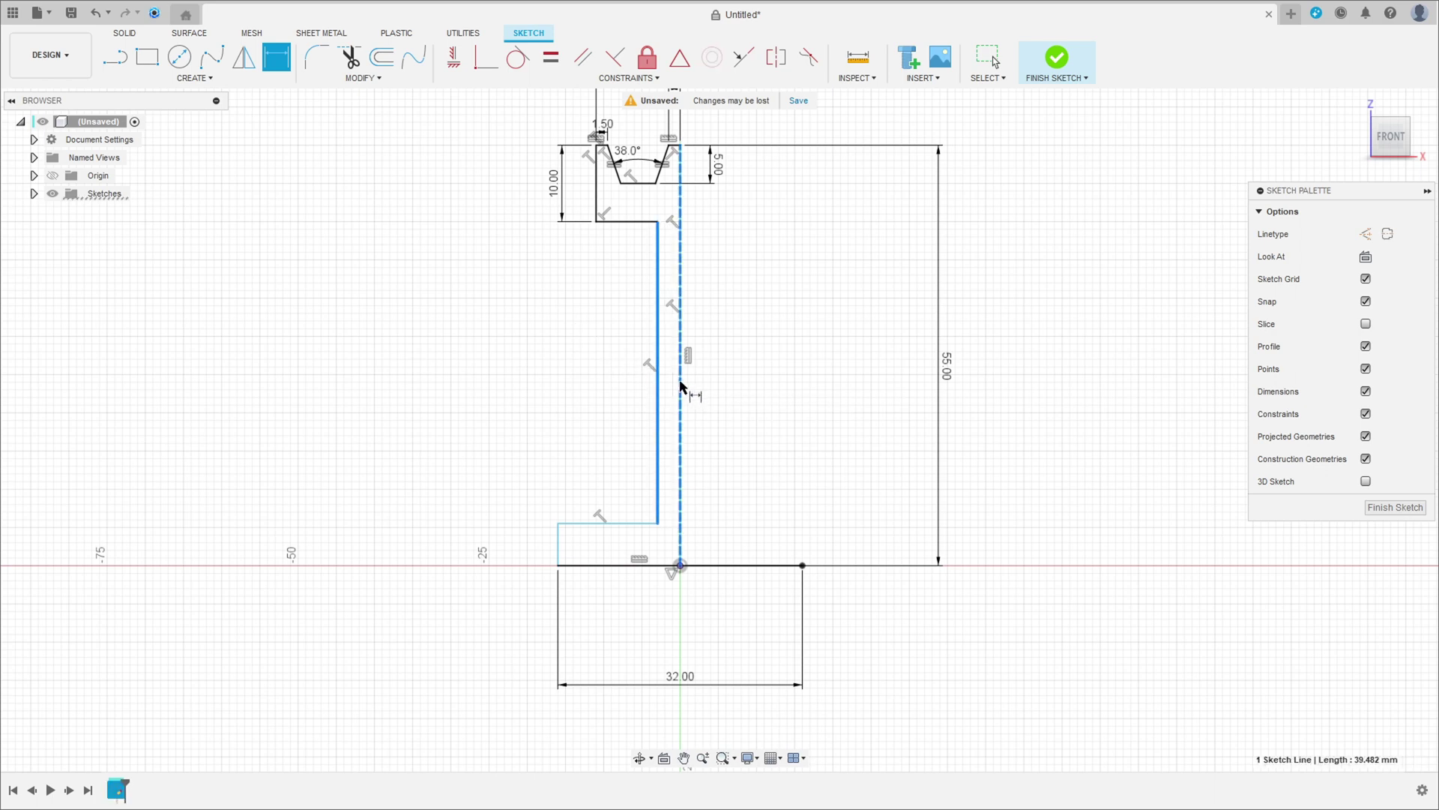
{"action": "left_click", "coordinate": [736, 308]}
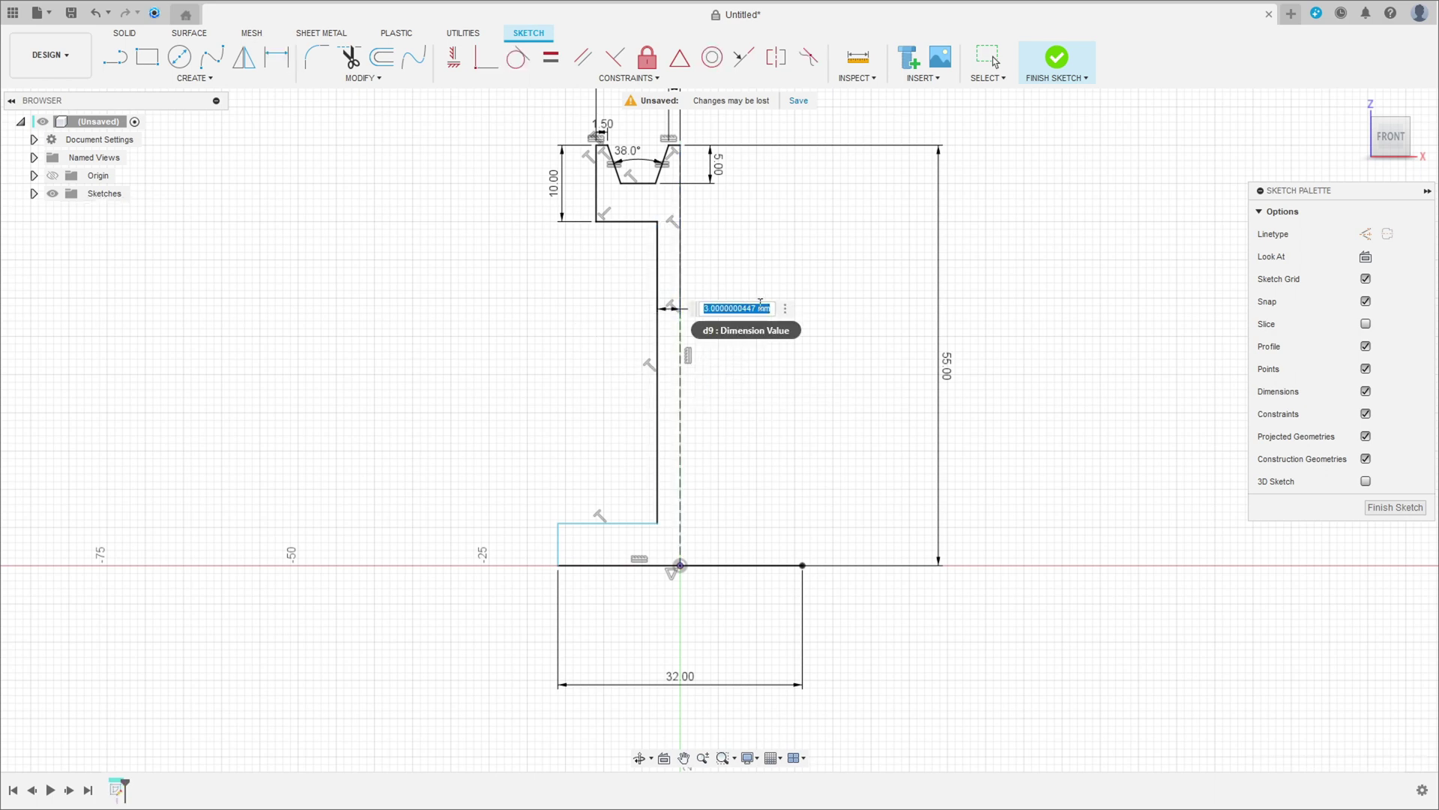
{"action": "key", "text": "Return"}
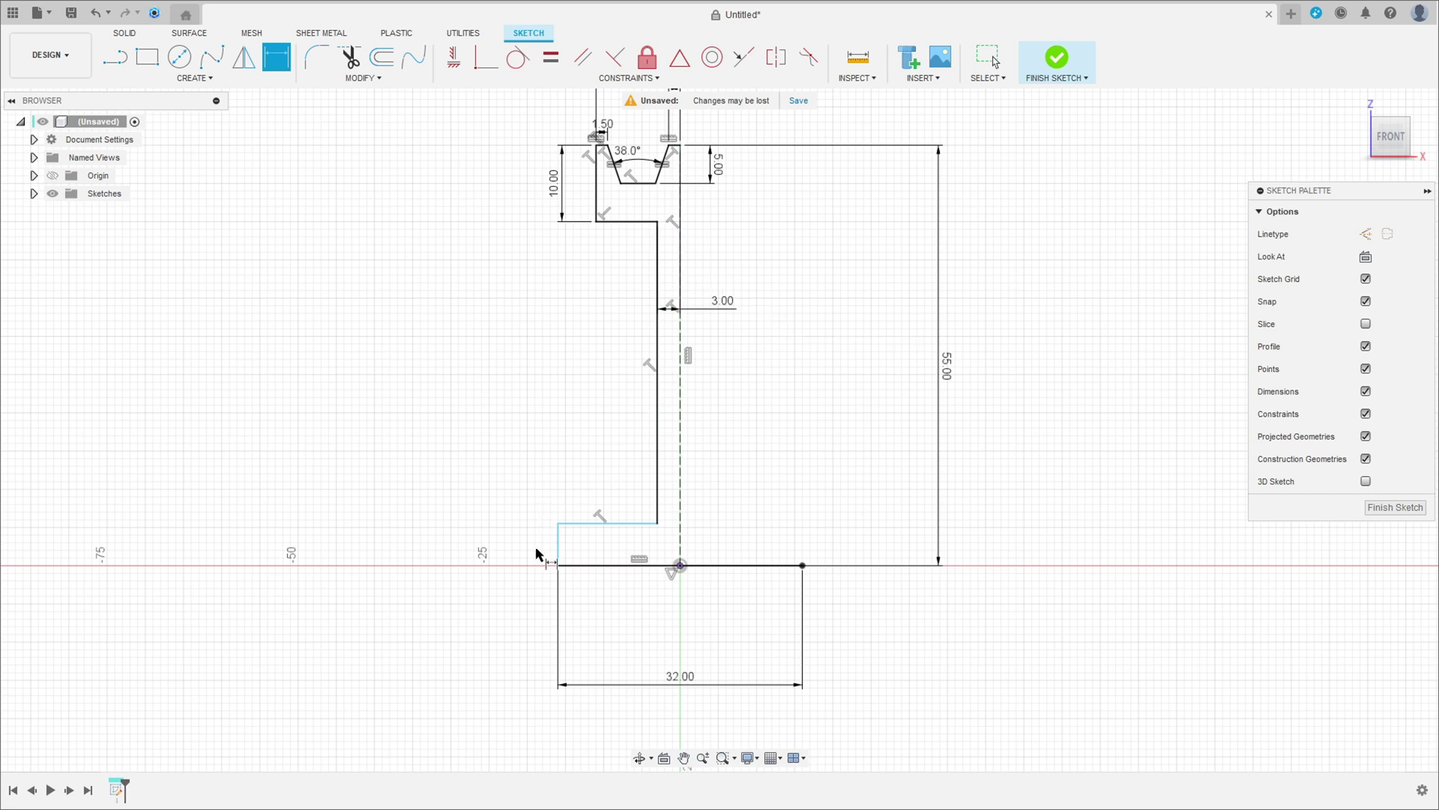
{"action": "left_click", "coordinate": [559, 554]}
{"action": "left_click", "coordinate": [504, 538]}
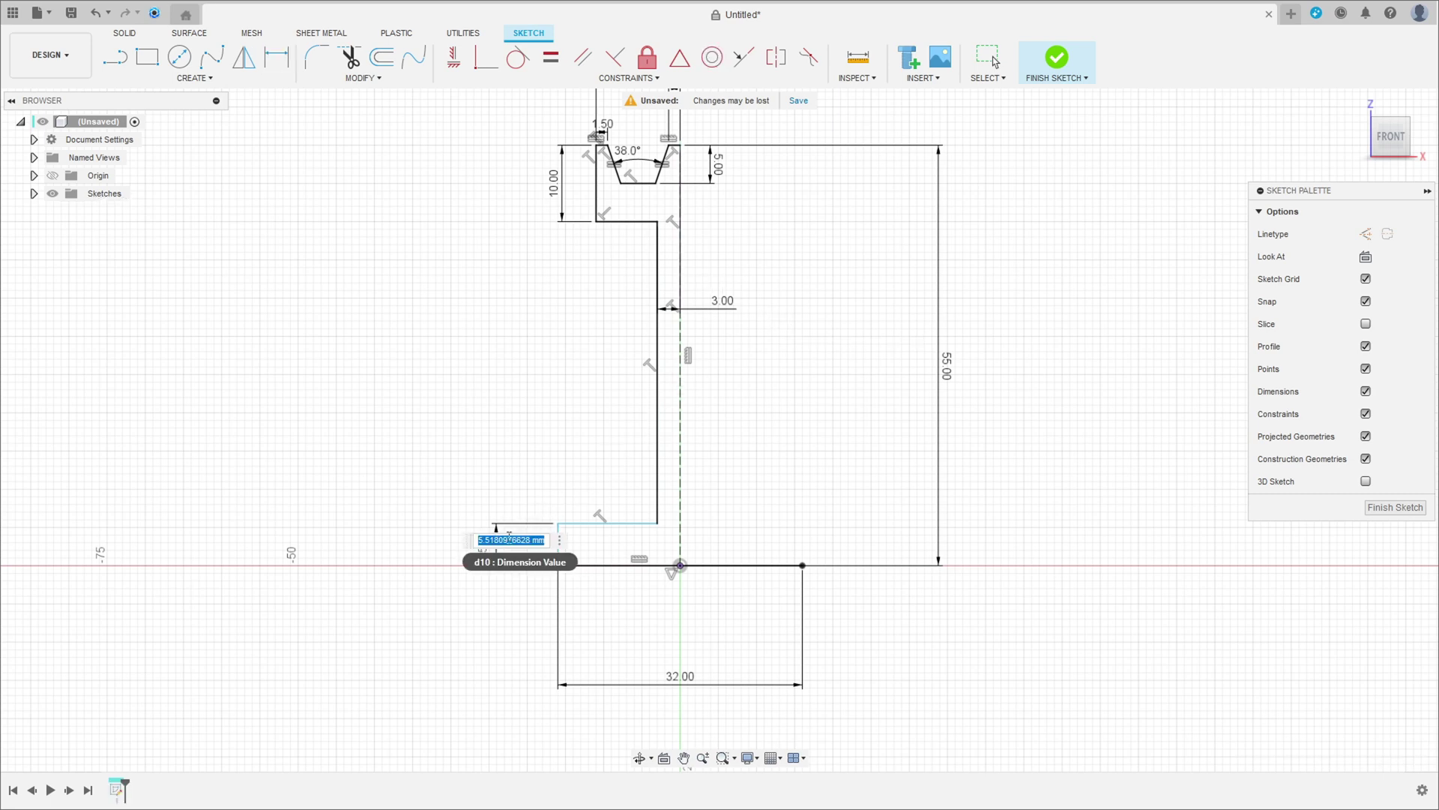
{"action": "type", "text": "16"}
{"action": "key", "text": "Return"}
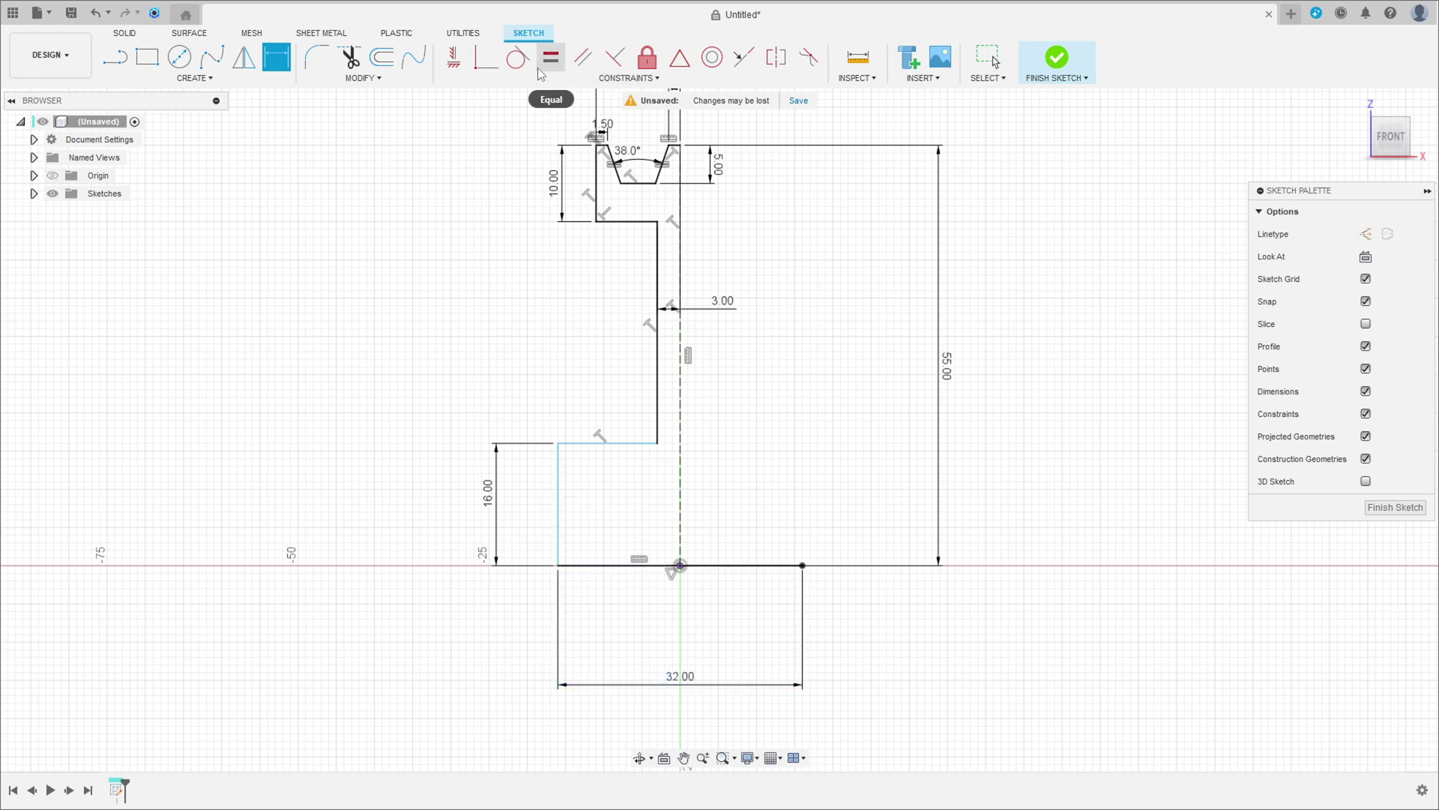
Align the hub line's lower end with the origin and constrain the hub line vertical.
{"action": "left_click", "coordinate": [453, 59]}
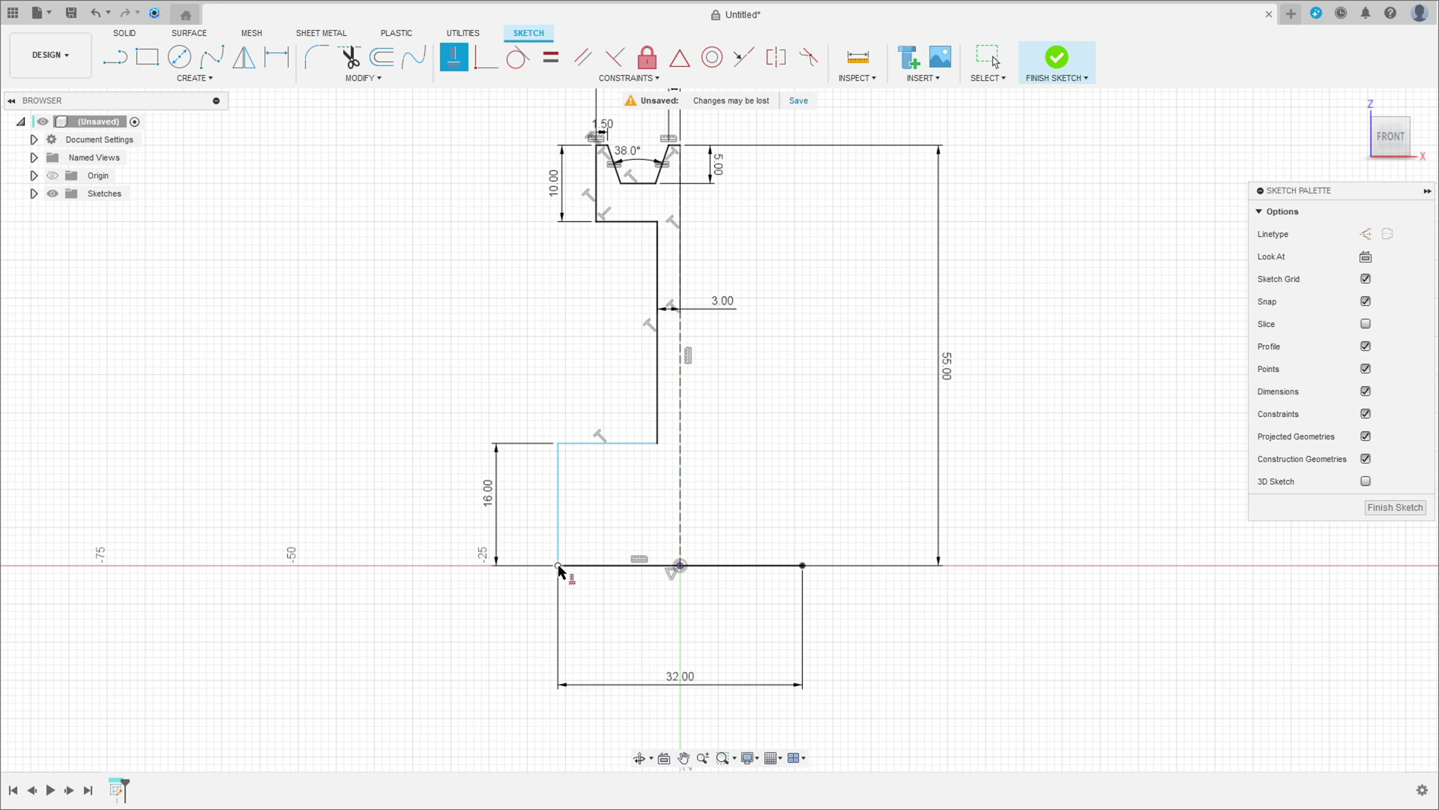
{"action": "left_click", "coordinate": [559, 567]}
{"action": "left_click", "coordinate": [679, 568]}
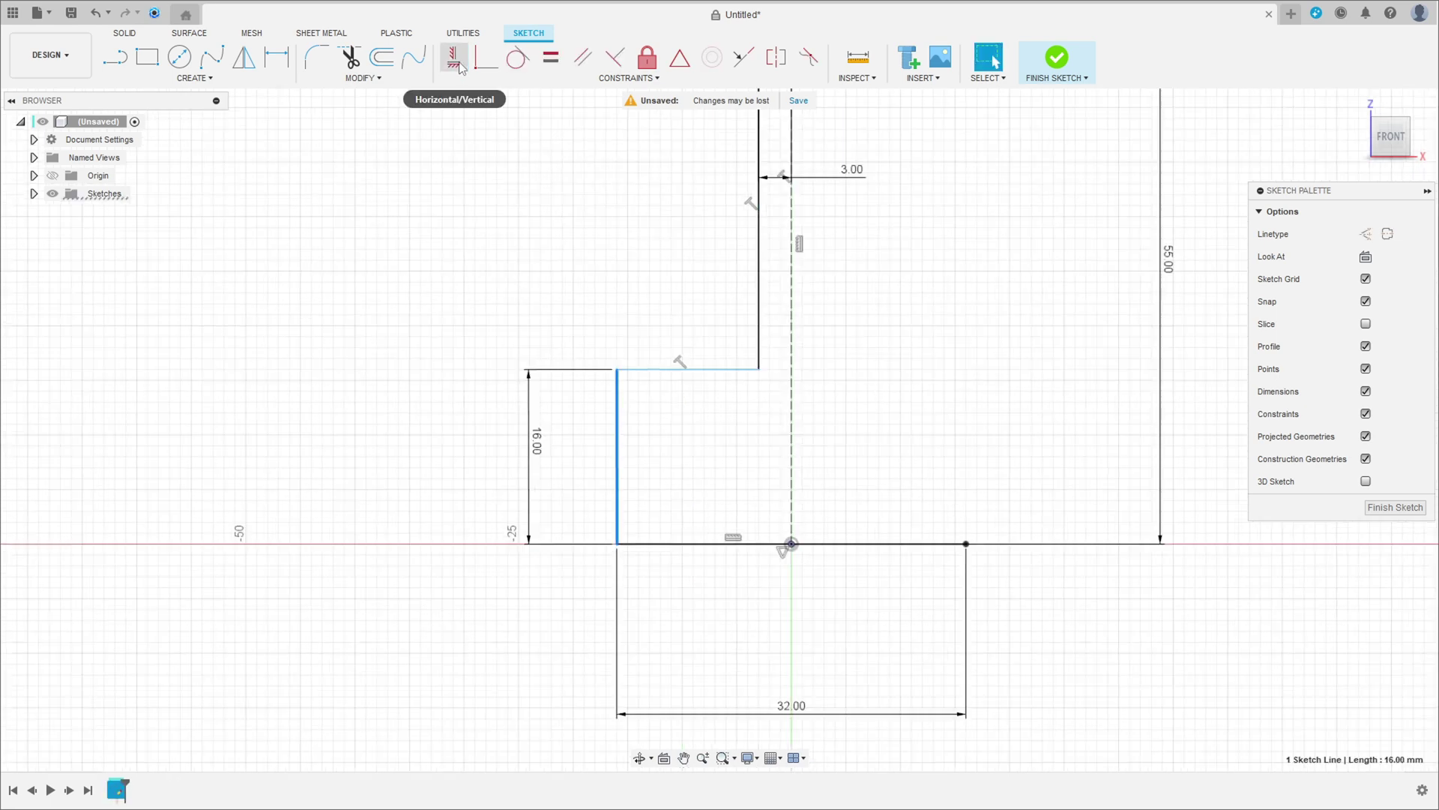
{"action": "left_click", "coordinate": [454, 56]}
{"action": "left_click", "coordinate": [618, 441]}
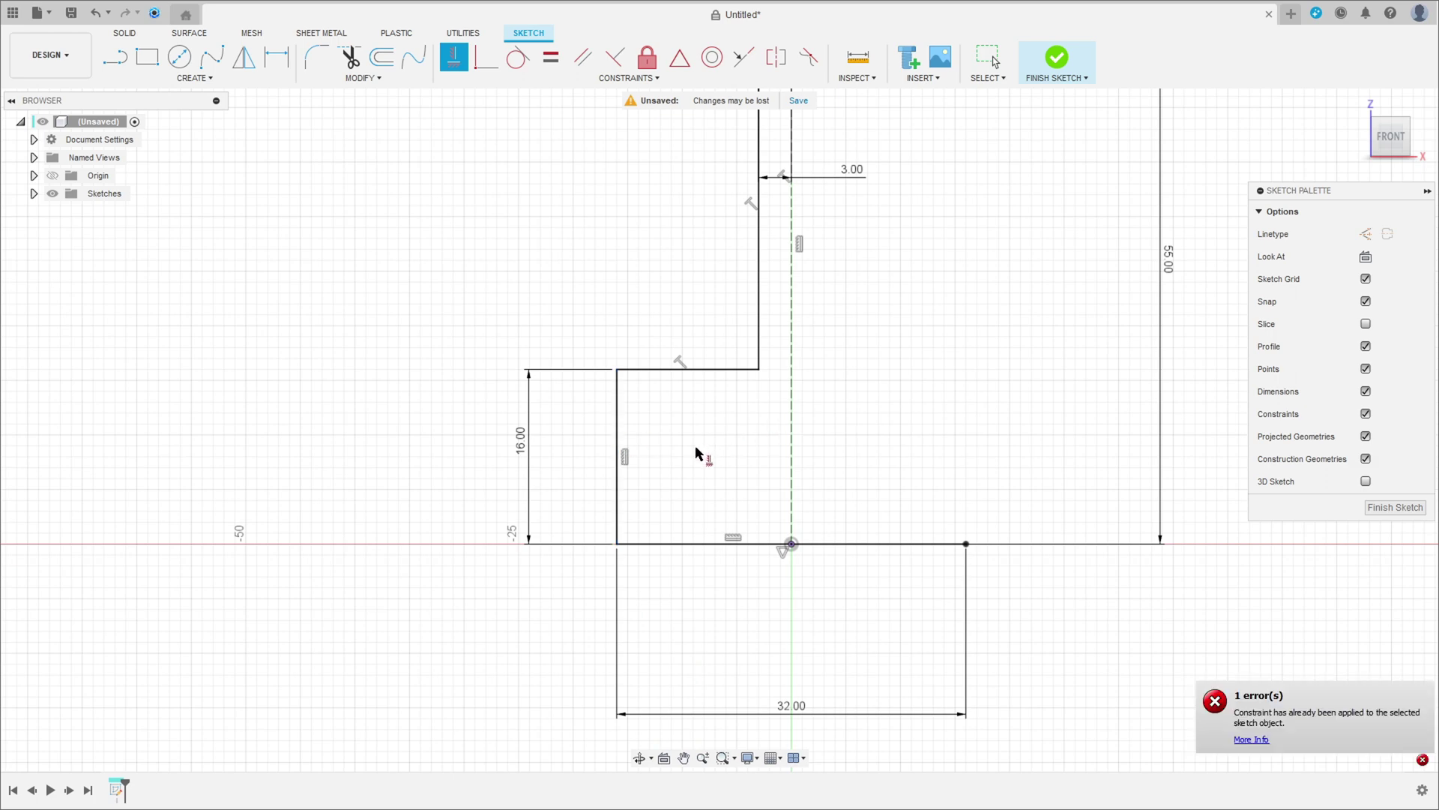
{"action": "scroll", "coordinate": [712, 510], "scroll_direction": "down", "scroll_amount": 3}
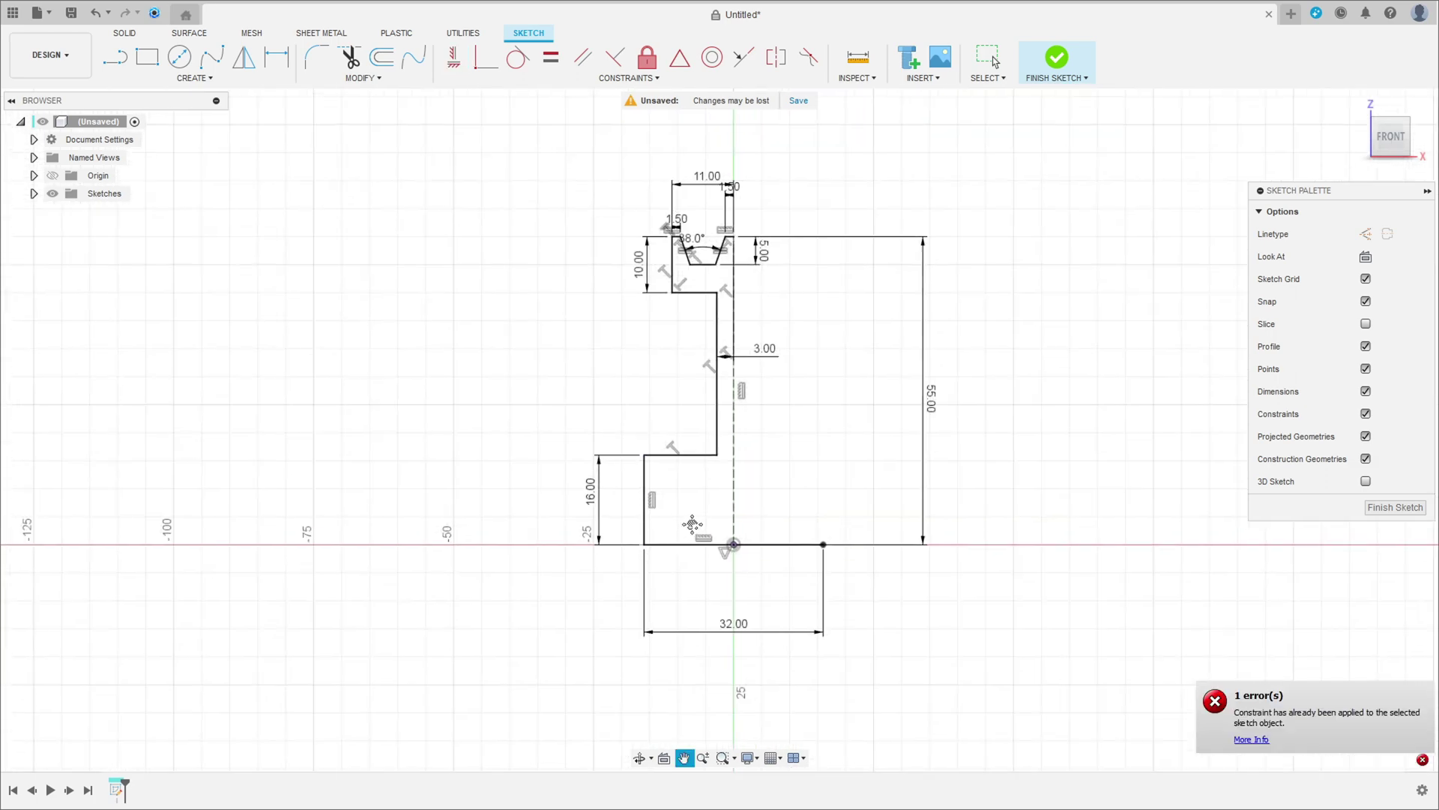
Start a sketch mirror and select the groove lines, ledge and left rim line.
{"action": "left_click", "coordinate": [195, 78]}
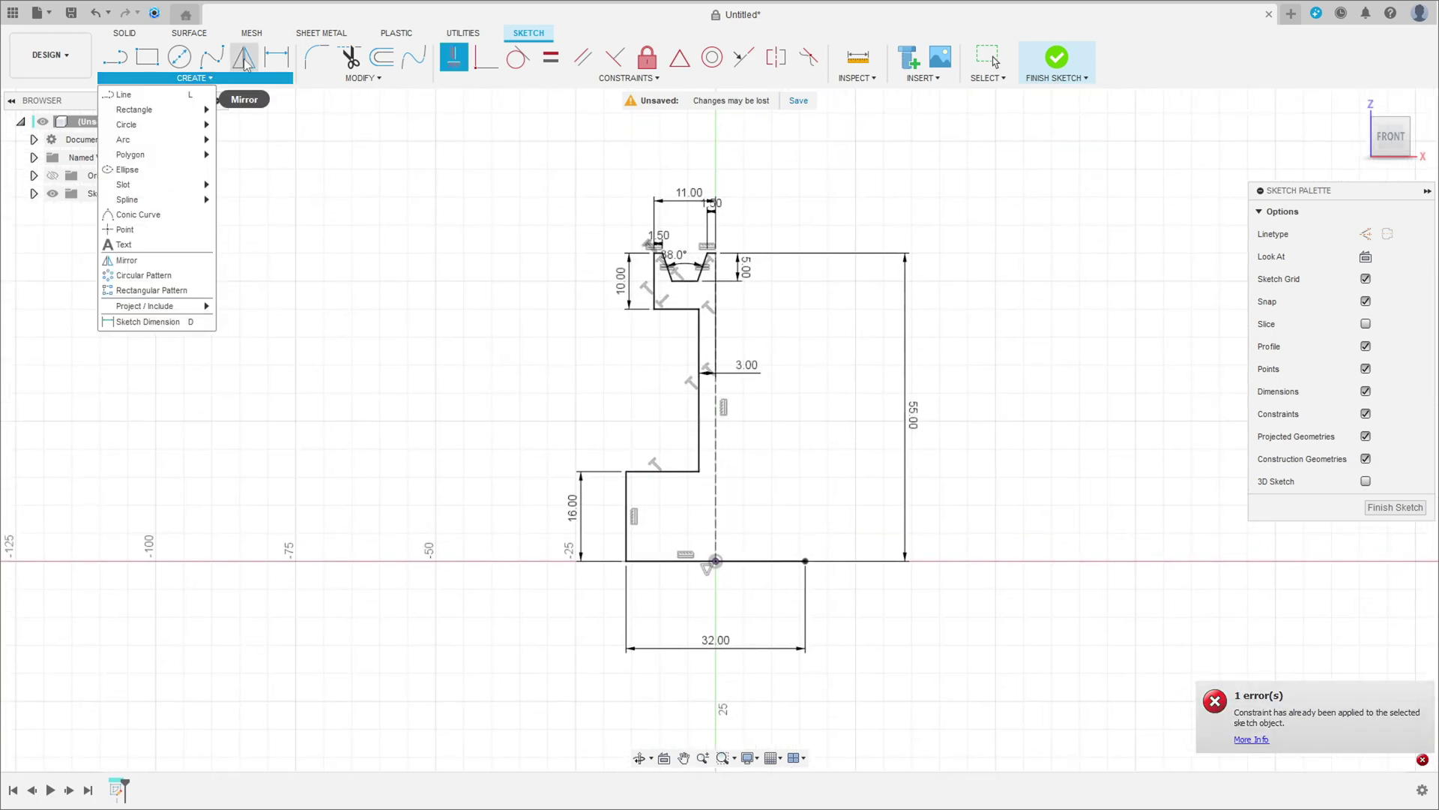
{"action": "left_click", "coordinate": [244, 56]}
{"action": "scroll", "coordinate": [650, 225], "scroll_direction": "up", "scroll_amount": 3}
{"action": "scroll", "coordinate": [780, 266], "scroll_direction": "up", "scroll_amount": 3}
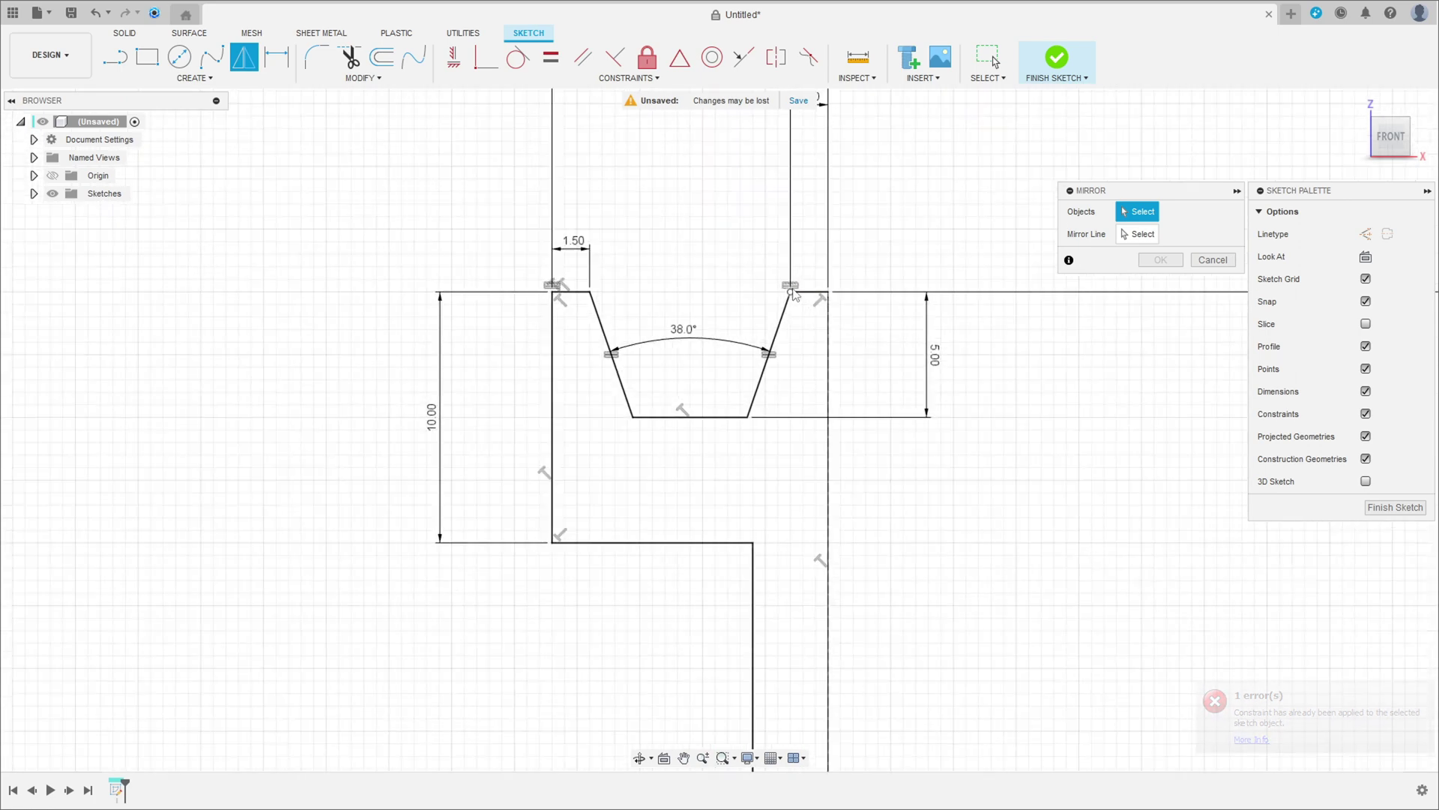
{"action": "left_click", "coordinate": [782, 321]}
{"action": "left_click", "coordinate": [782, 321]}
{"action": "left_click", "coordinate": [663, 417]}
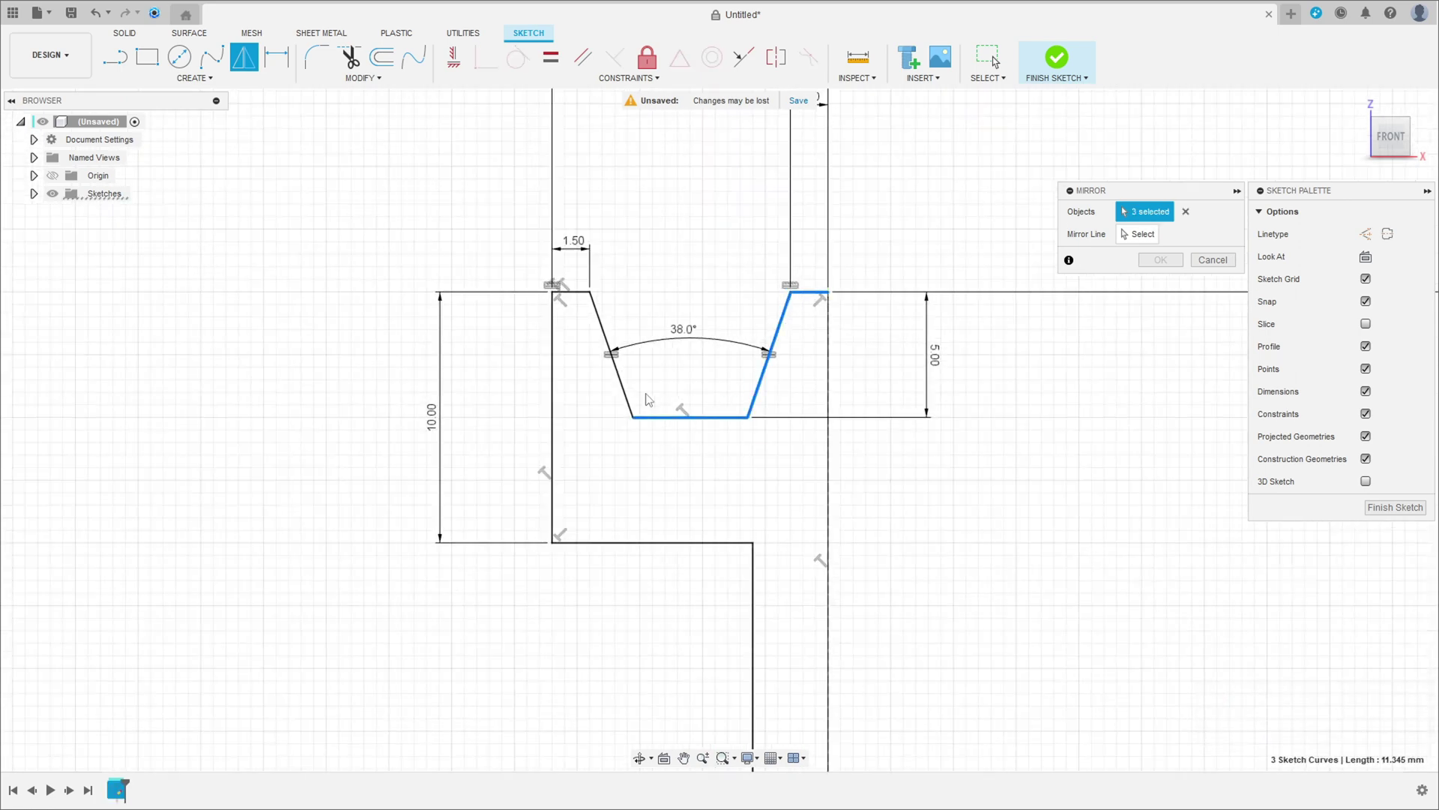
{"action": "left_click", "coordinate": [626, 392]}
{"action": "left_click", "coordinate": [557, 334]}
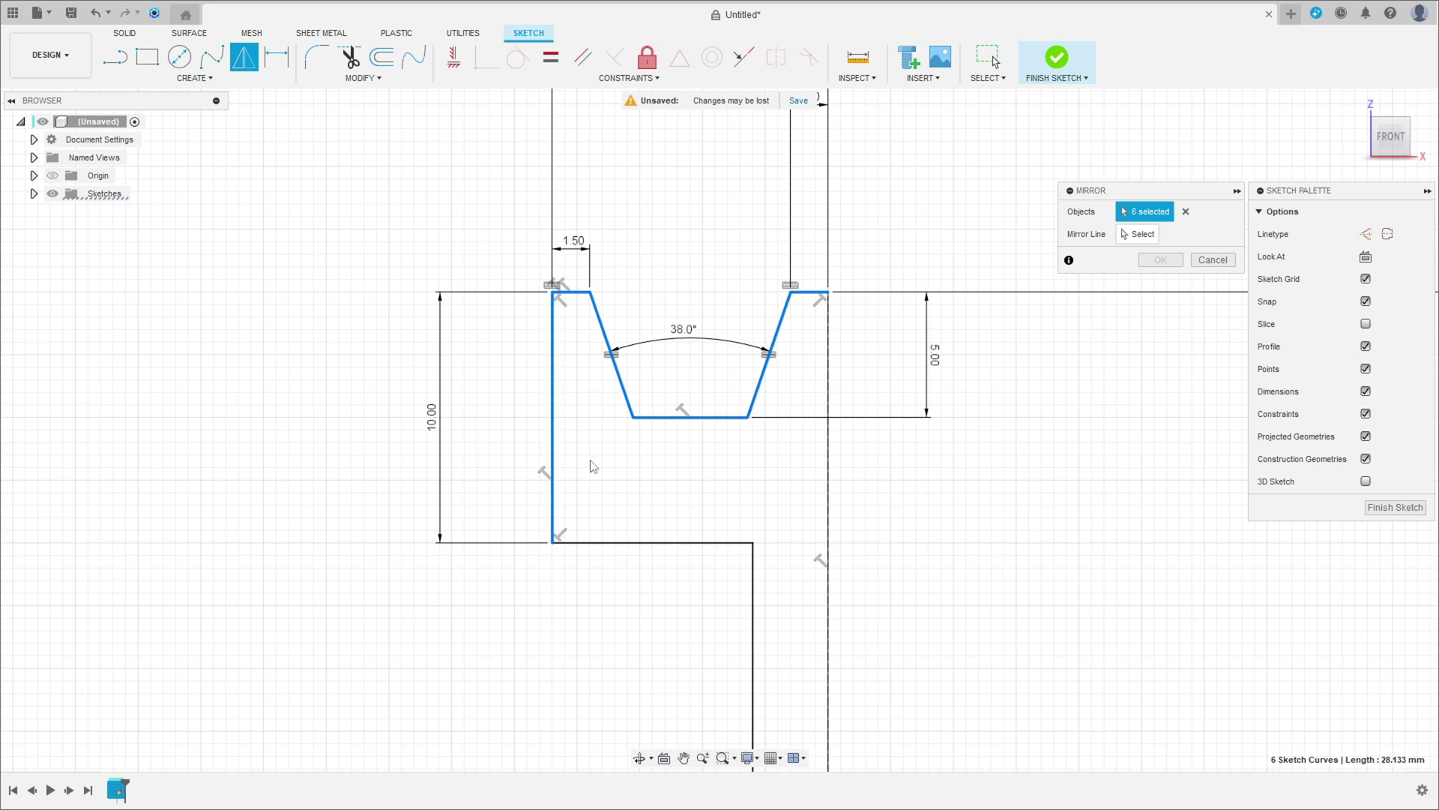
Add the web and hub lines, then mirror them across the dashed centreline.
{"action": "left_click", "coordinate": [752, 590]}
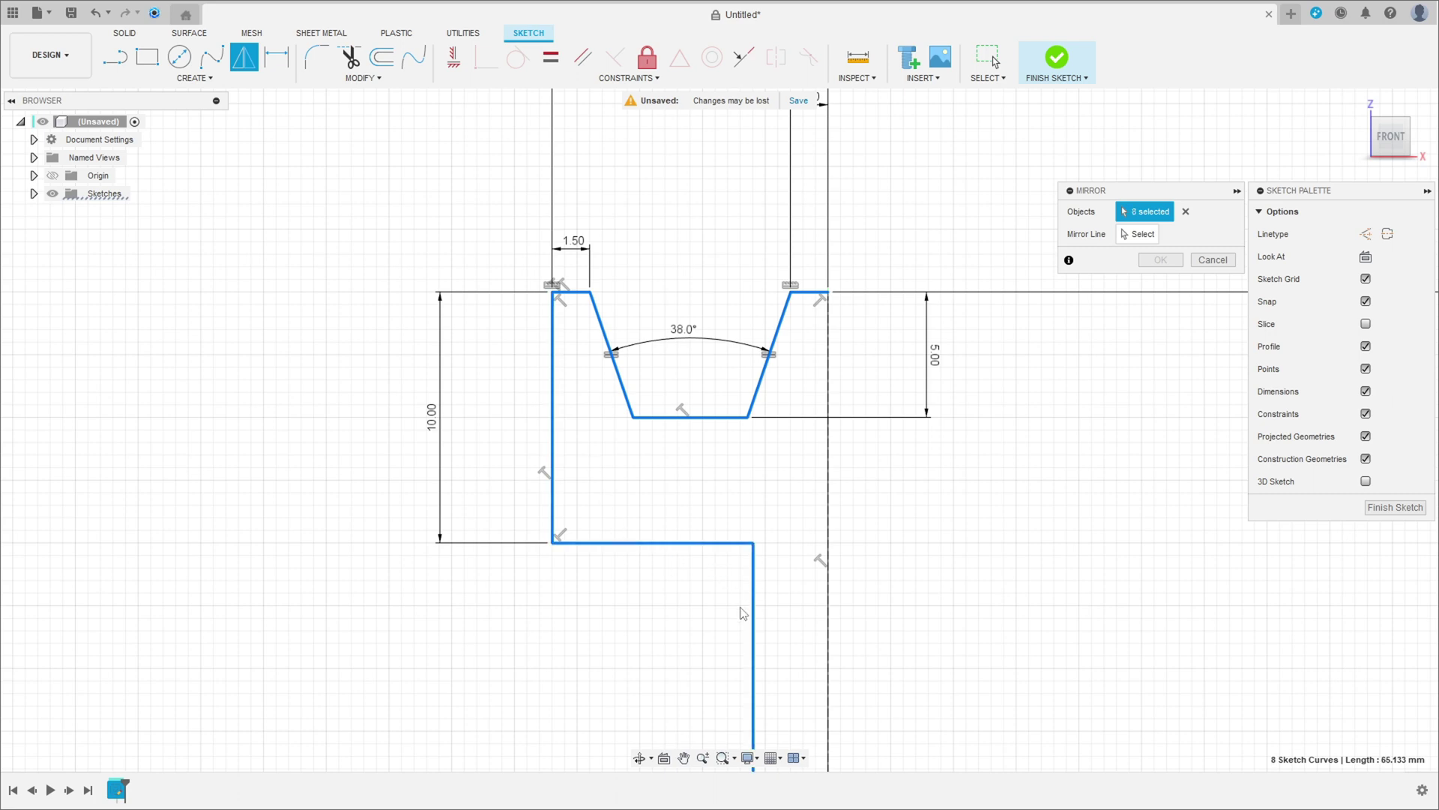
{"action": "scroll", "coordinate": [710, 639], "scroll_direction": "down", "scroll_amount": 3}
{"action": "scroll", "coordinate": [773, 613], "scroll_direction": "up", "scroll_amount": 6}
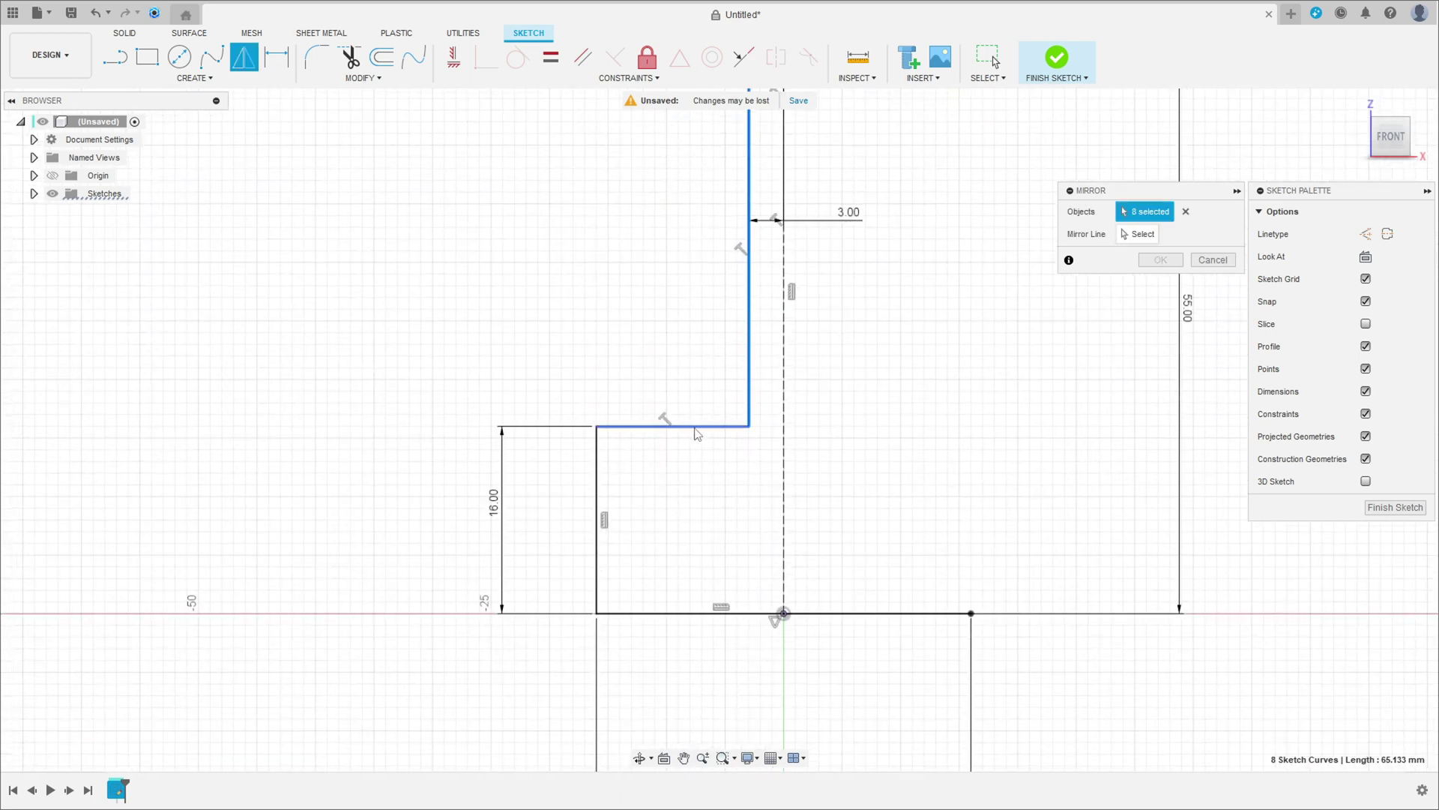
{"action": "left_click", "coordinate": [600, 480]}
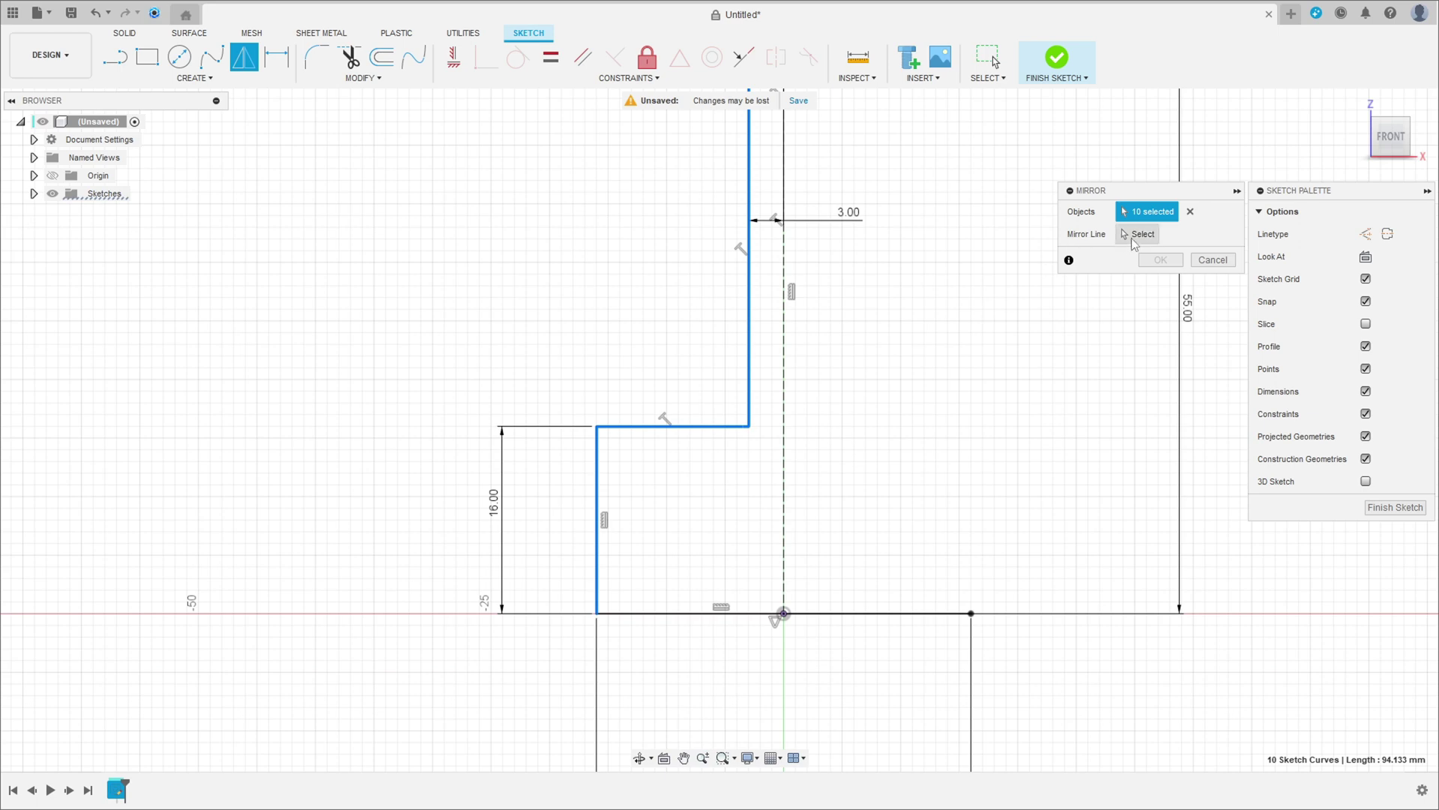
{"action": "left_click", "coordinate": [1132, 234]}
{"action": "left_click", "coordinate": [785, 365]}
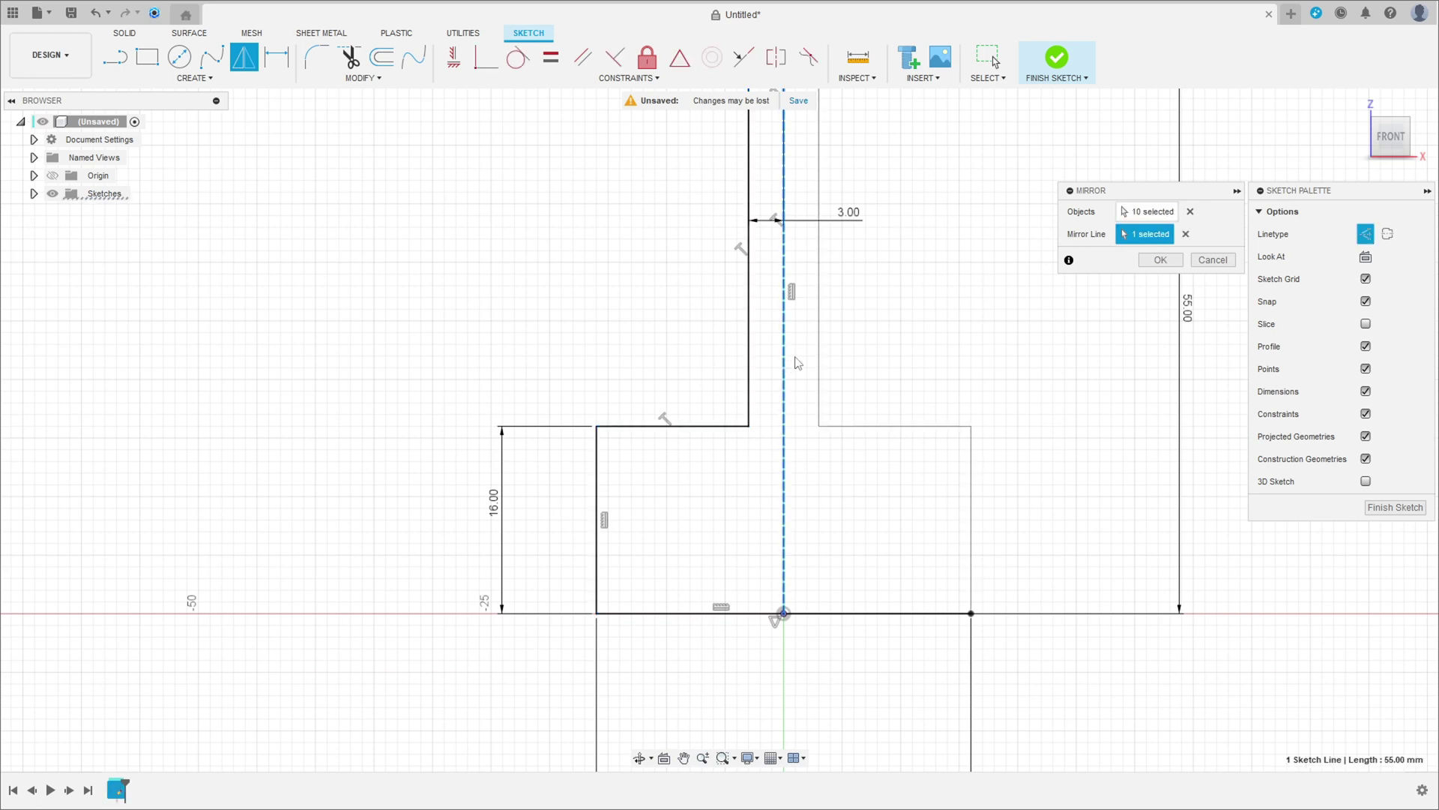
{"action": "left_click", "coordinate": [1144, 261]}
Reposition the 5.00, 11.00, 1.50 and 38.0° dimensions and finish the sketch.
{"action": "scroll", "coordinate": [943, 401], "scroll_direction": "down", "scroll_amount": 5}
{"action": "key", "text": "F6"}
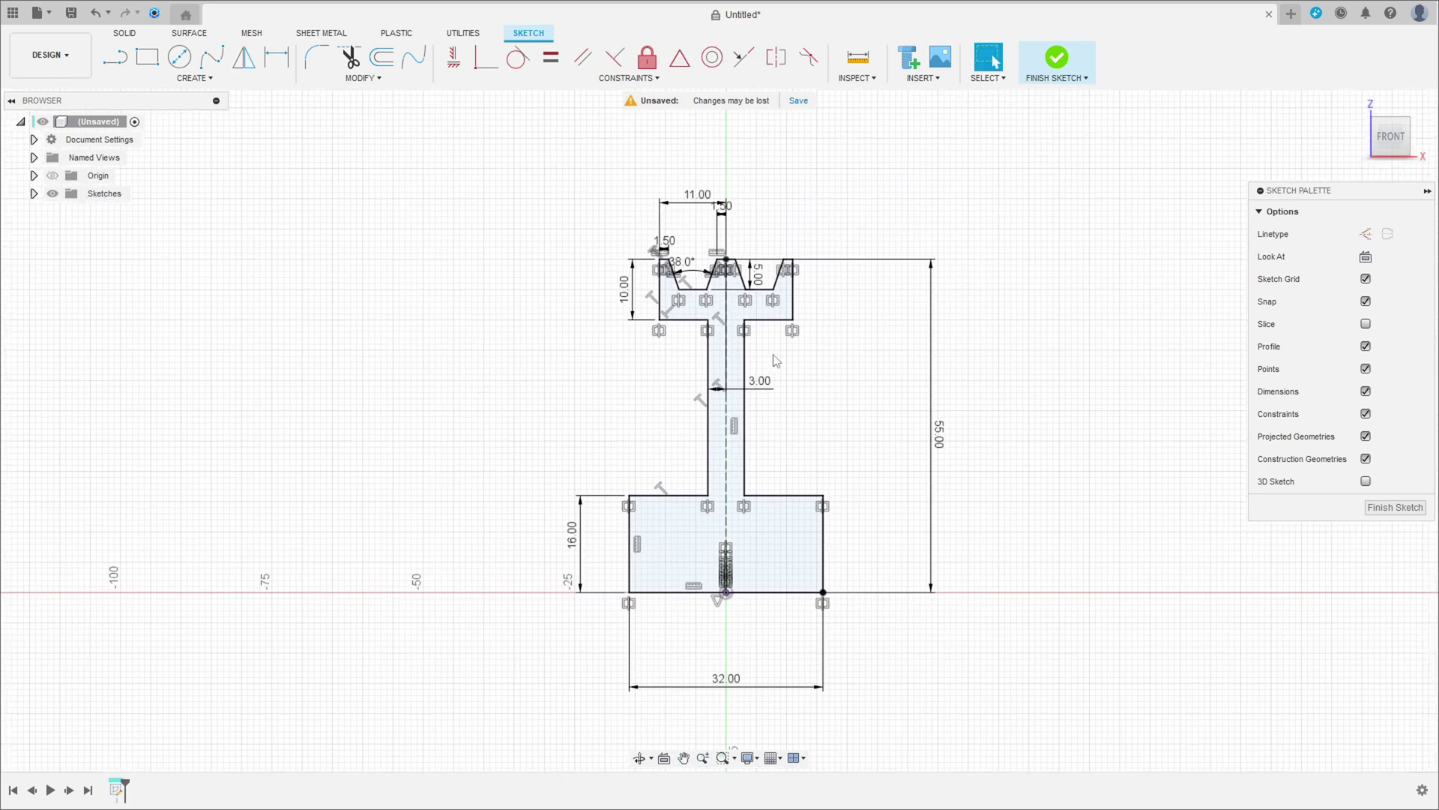
{"action": "left_click_drag", "start_coordinate": [765, 276], "coordinate": [891, 279]}
{"action": "left_click_drag", "start_coordinate": [694, 193], "coordinate": [745, 204]}
{"action": "left_click_drag", "start_coordinate": [650, 238], "coordinate": [614, 215]}
{"action": "left_click_drag", "start_coordinate": [684, 273], "coordinate": [691, 265]}
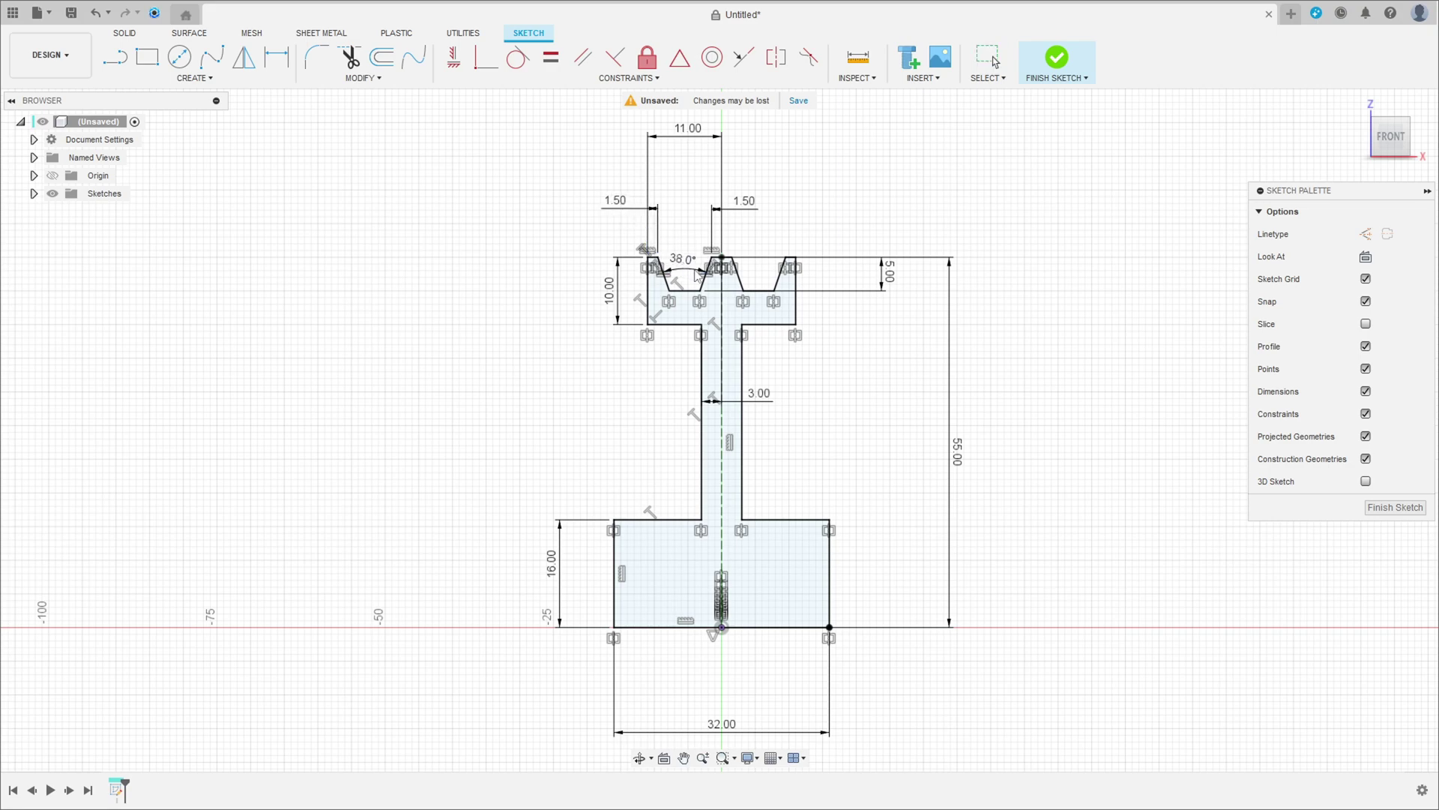
{"action": "scroll", "coordinate": [696, 322], "scroll_direction": "down", "scroll_amount": 2}
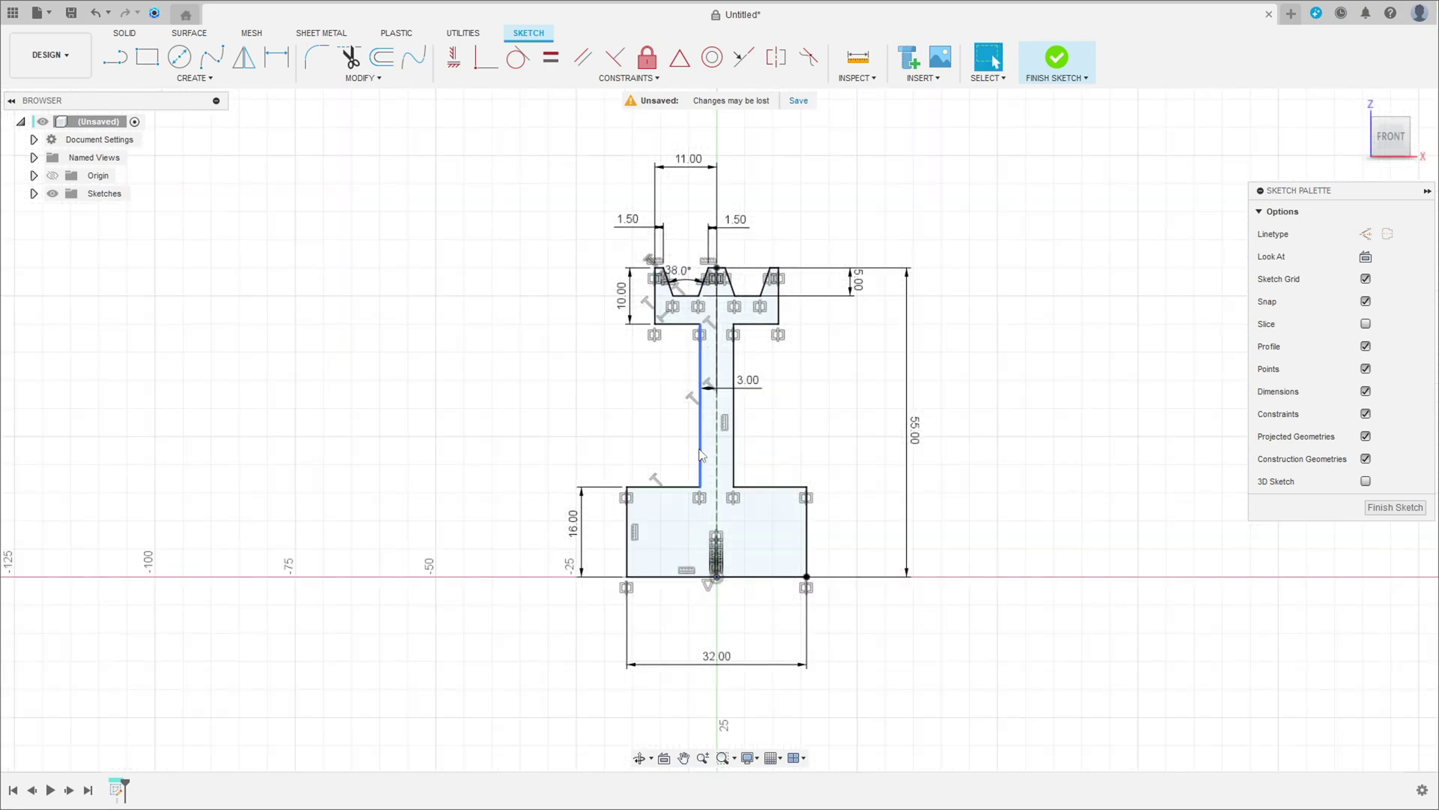
{"action": "left_click", "coordinate": [1057, 57]}
Revolve the pulley profile 360° about its bottom sketch line.
{"action": "left_click", "coordinate": [180, 57]}
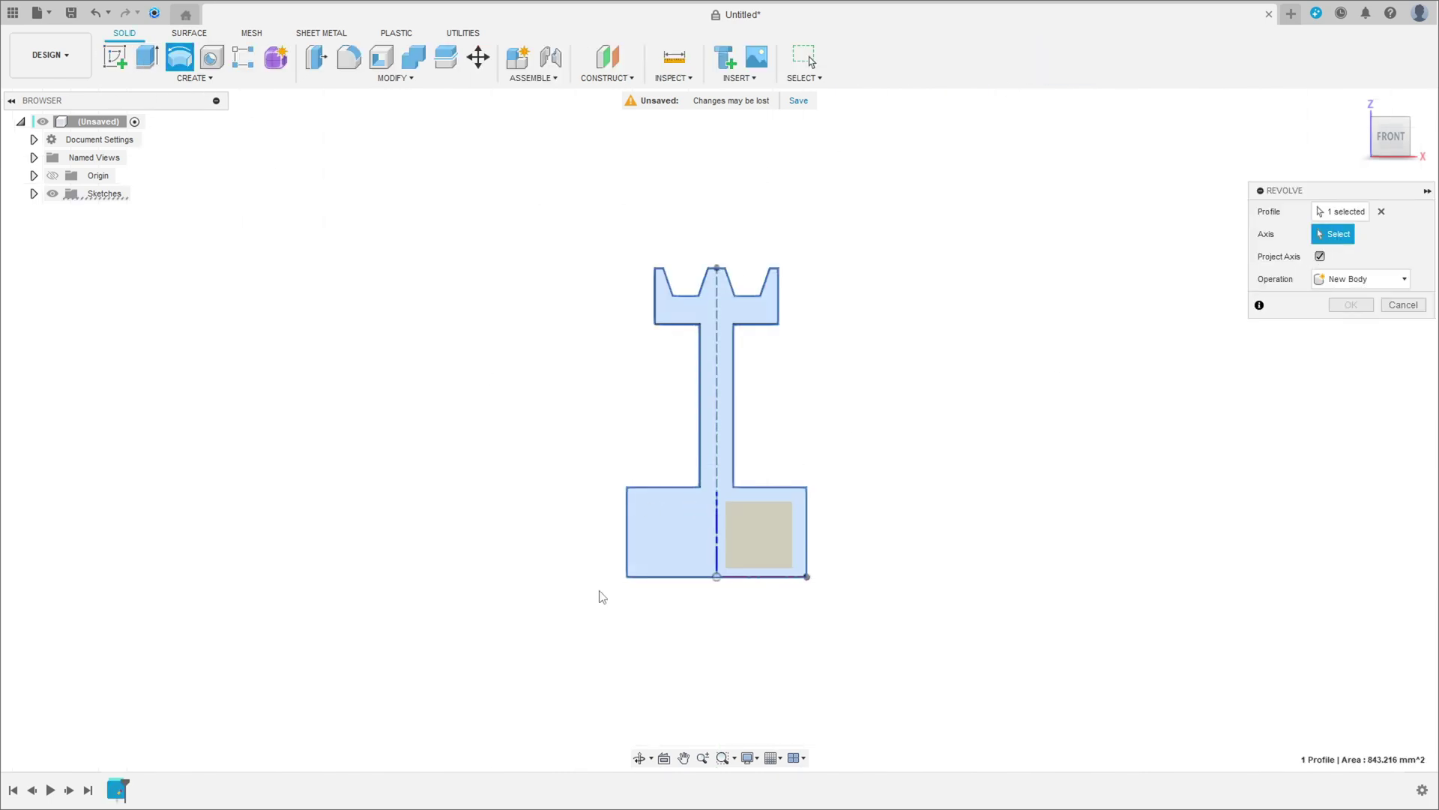
{"action": "left_click", "coordinate": [664, 577]}
{"action": "middle_click_drag", "start_coordinate": [610, 528], "coordinate": [666, 521], "text": "shift"}
{"action": "left_click", "coordinate": [1357, 102]}
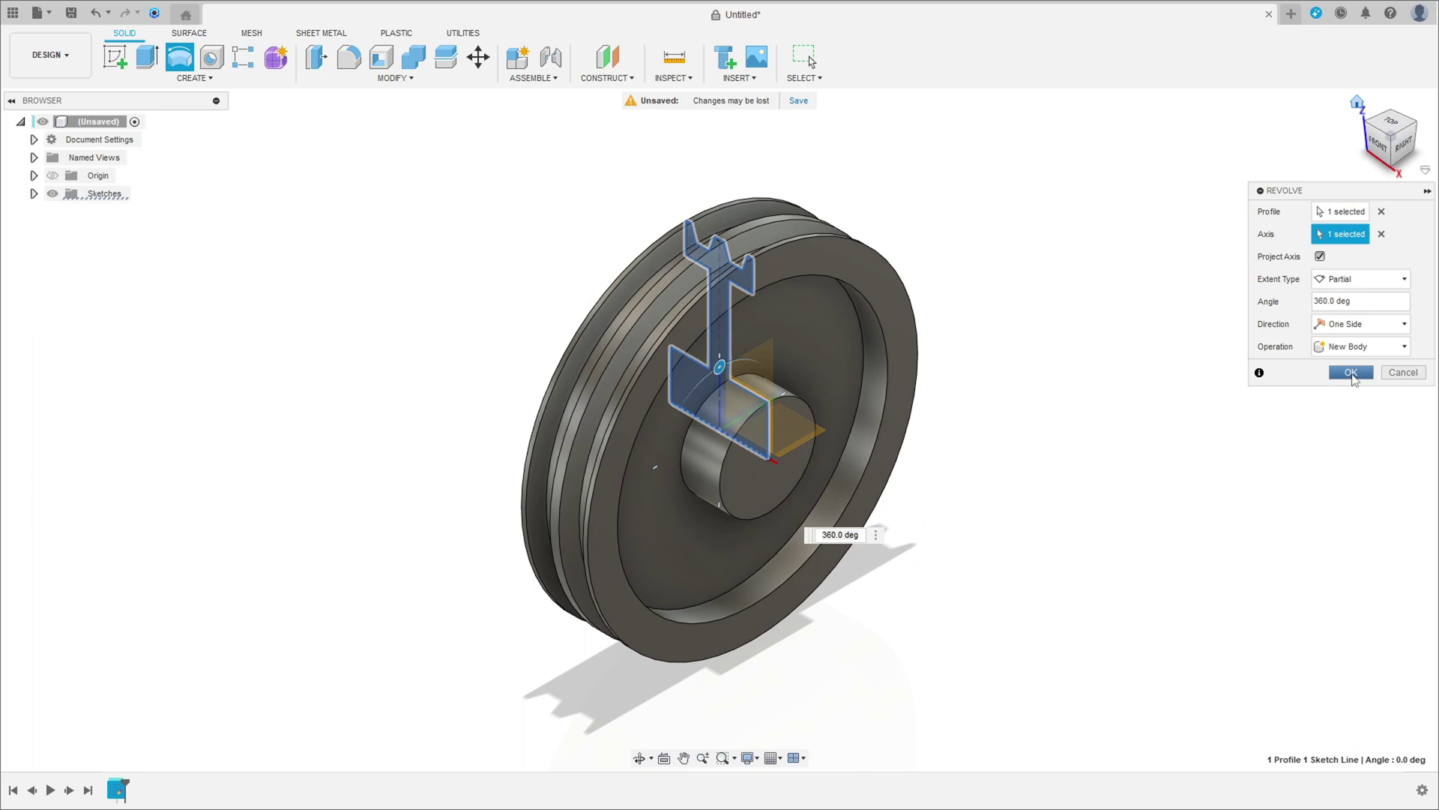
{"action": "left_click", "coordinate": [1351, 373]}
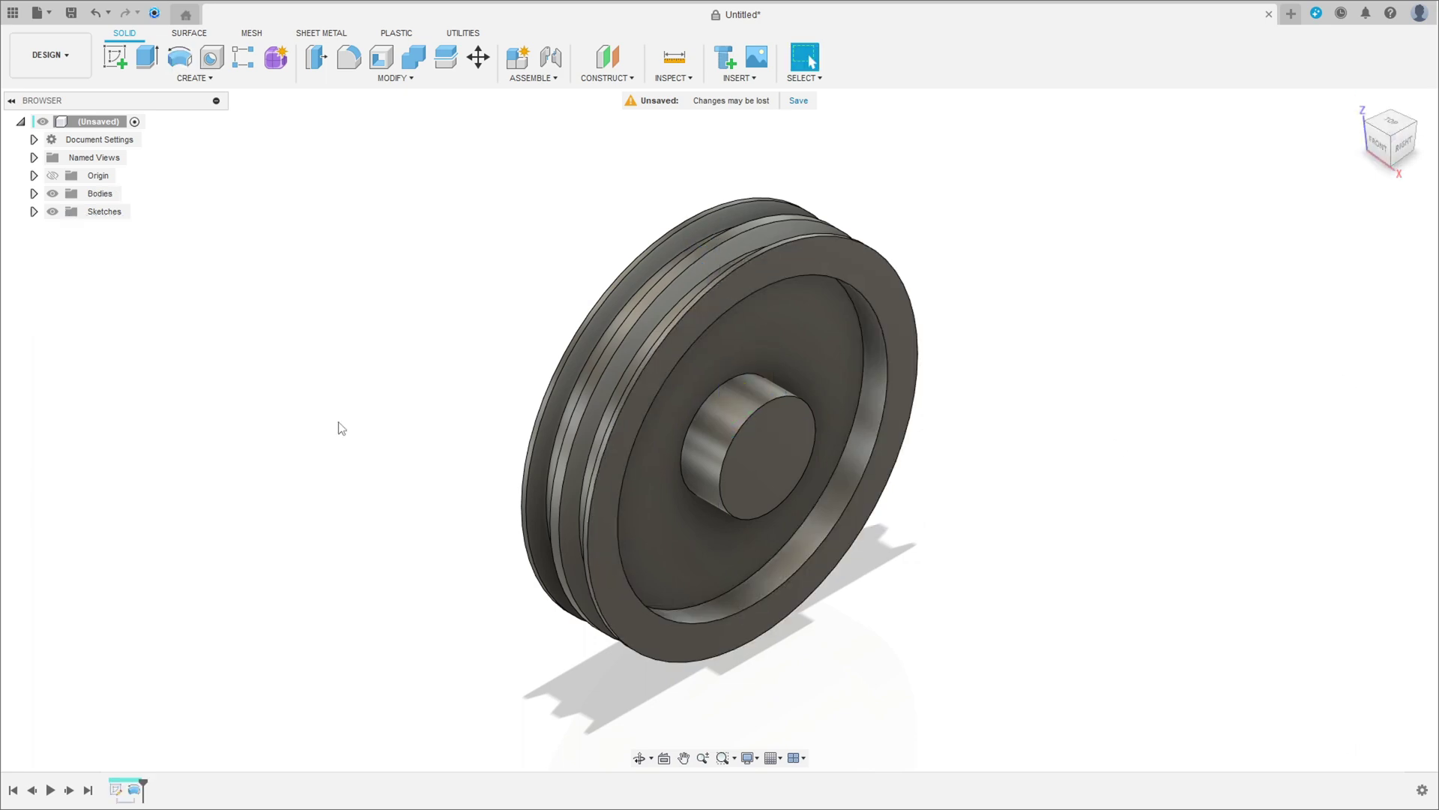
{"action": "left_click", "coordinate": [115, 57]}
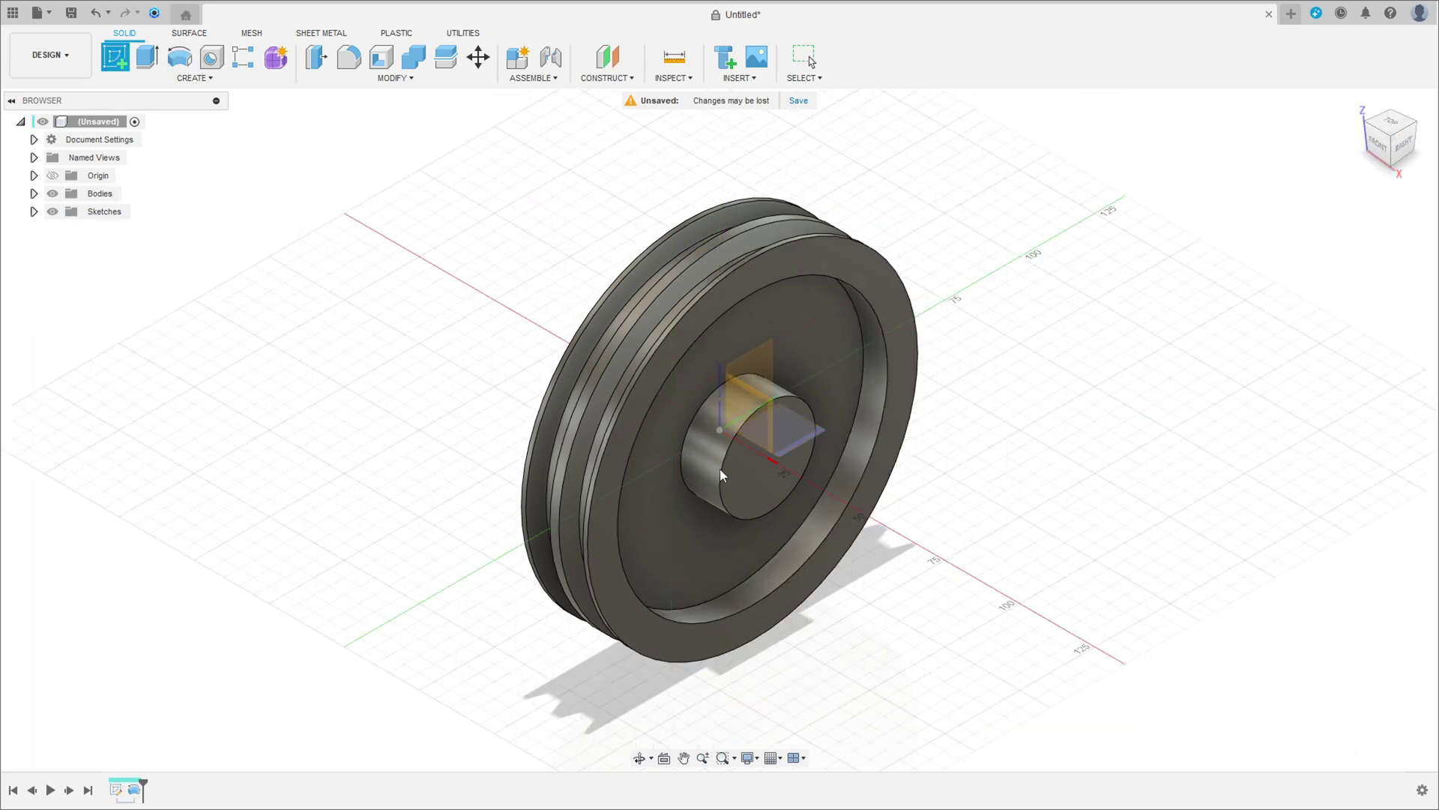
Draw a 15 mm centre-diameter circle at the origin on the hub's end face.
{"action": "left_click", "coordinate": [750, 484]}
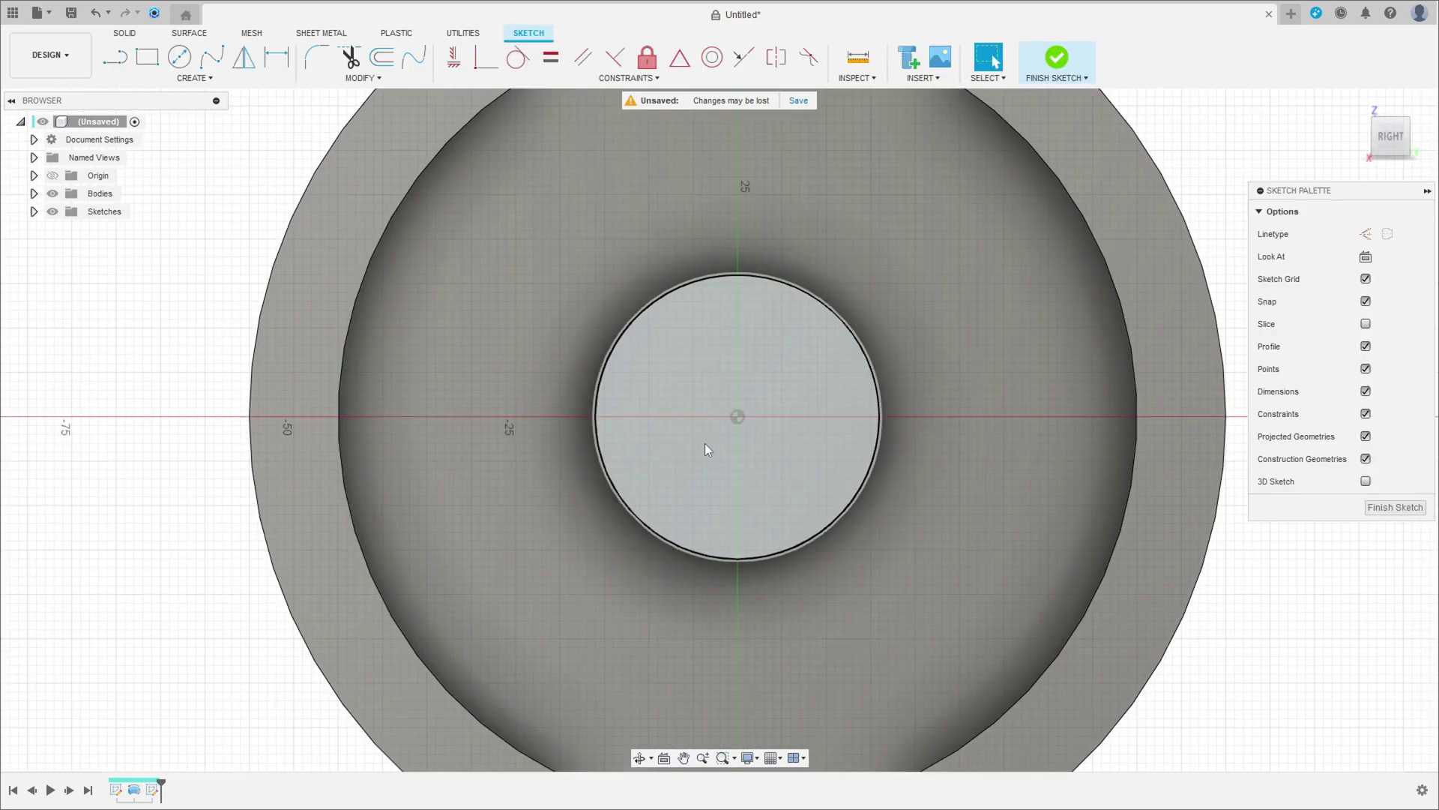
{"action": "scroll", "coordinate": [727, 443], "scroll_direction": "up", "scroll_amount": 3}
{"action": "left_click", "coordinate": [186, 67]}
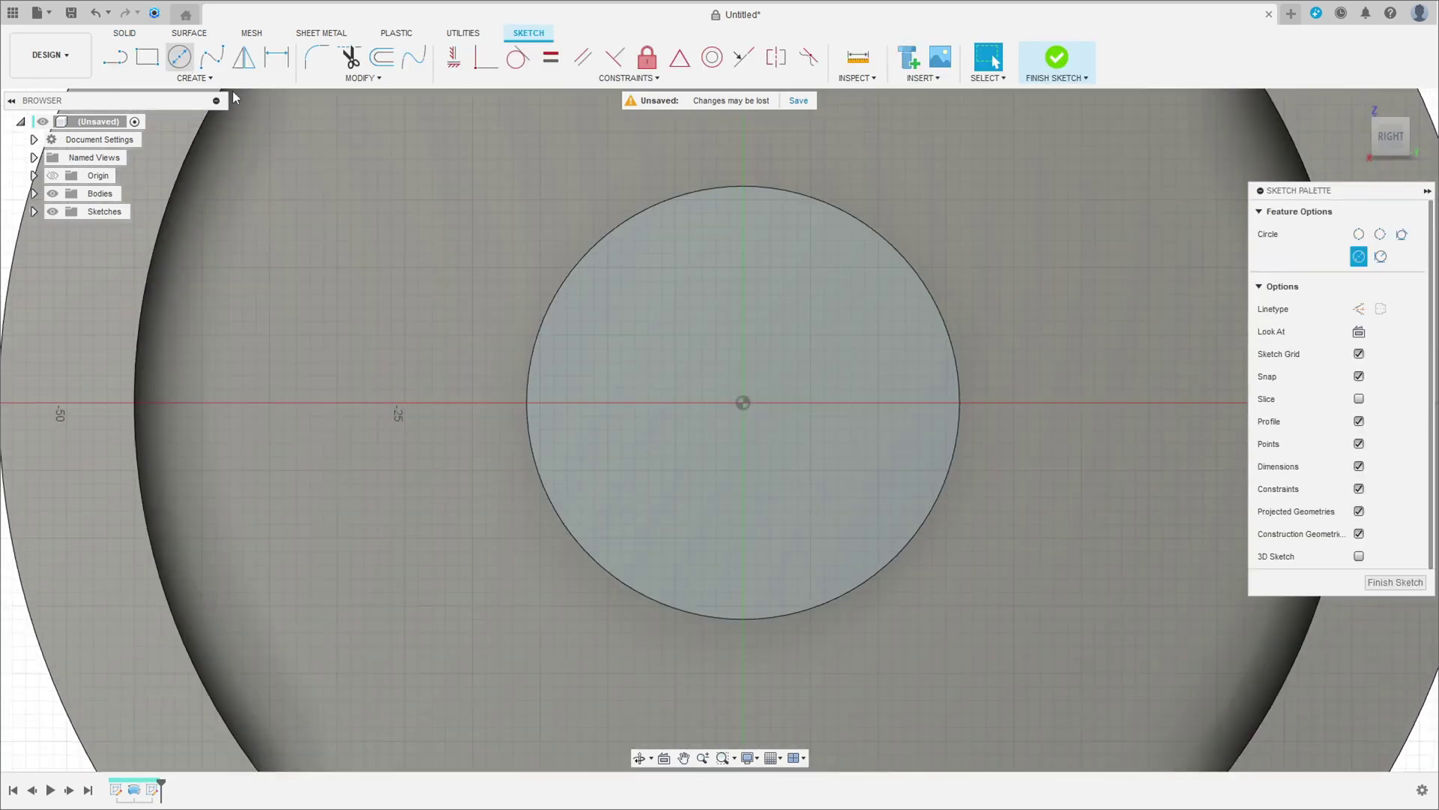
{"action": "left_click", "coordinate": [743, 403]}
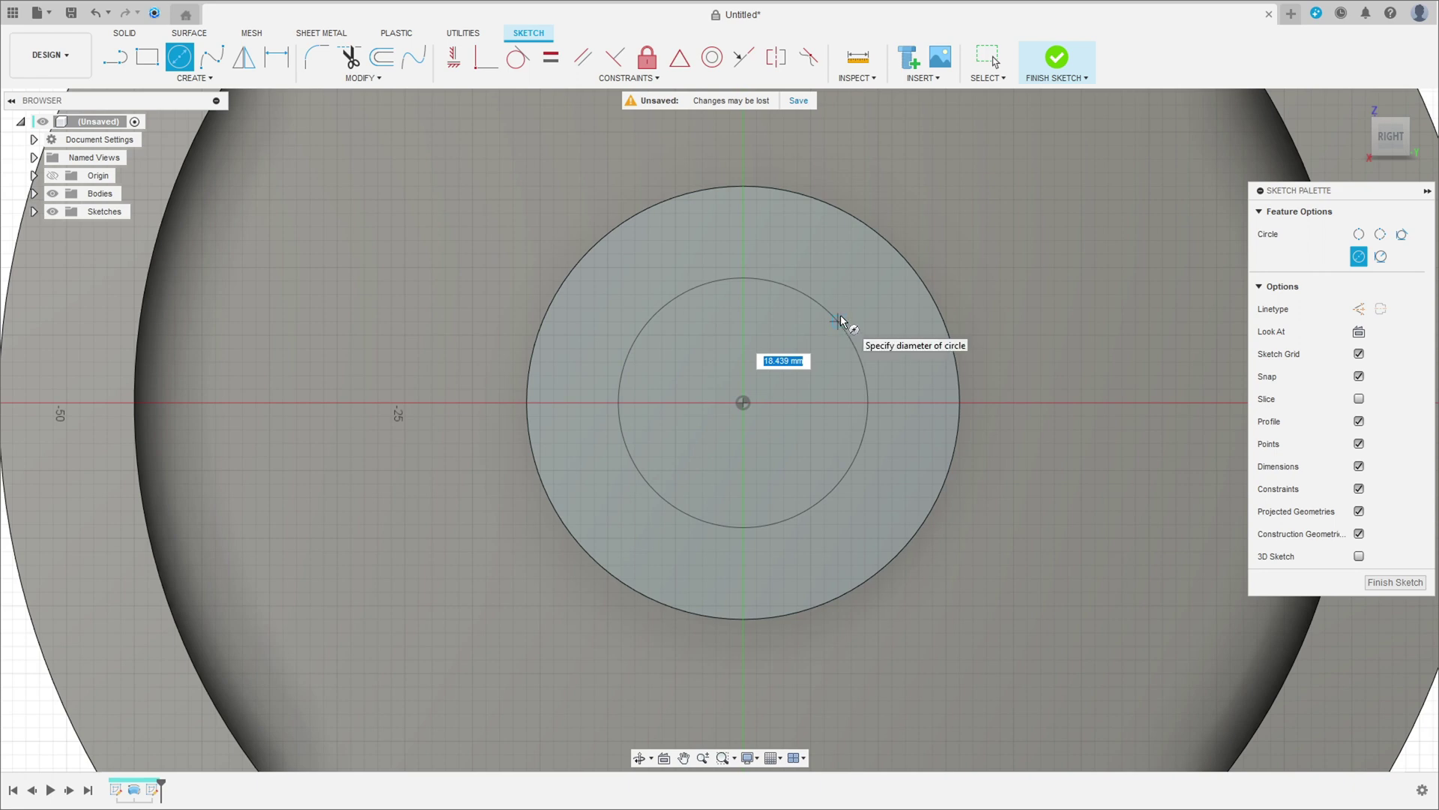
{"action": "type", "text": "15"}
{"action": "key", "text": "Tab"}
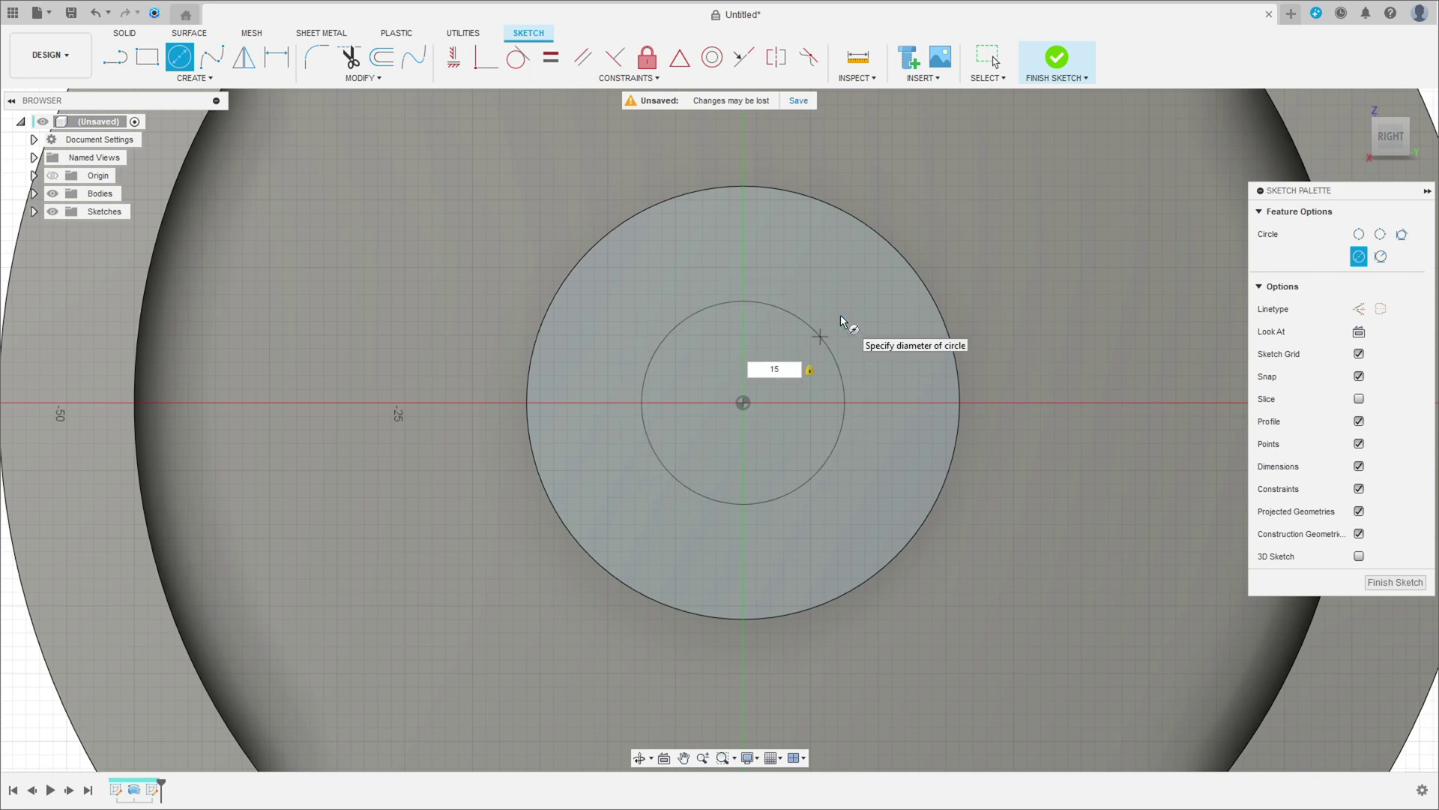
{"action": "key", "text": "Return"}
{"action": "key", "text": "Escape"}
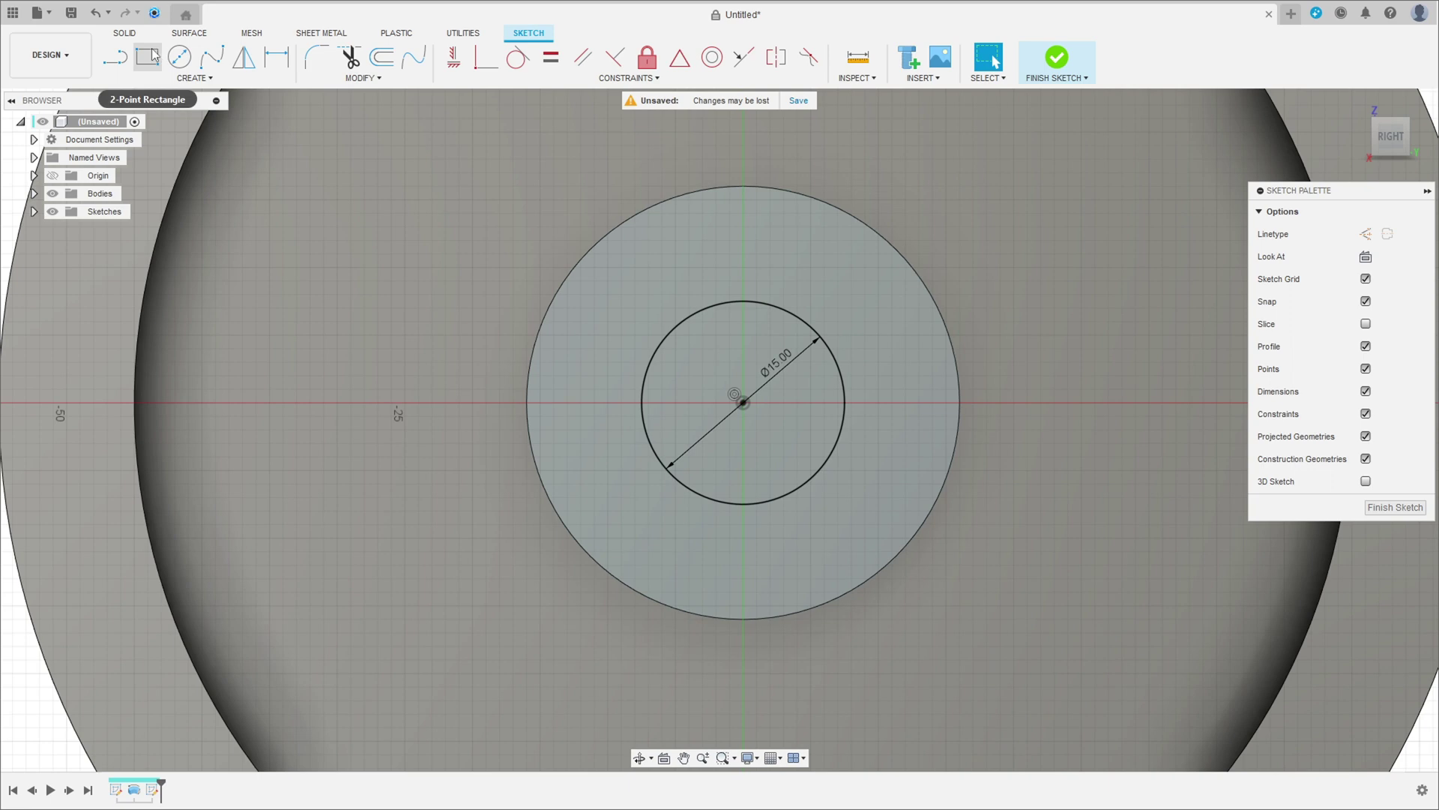
Draw a two-point rectangle just above the bore circle for the keyway.
{"action": "left_click", "coordinate": [153, 54]}
{"action": "left_click", "coordinate": [729, 268]}
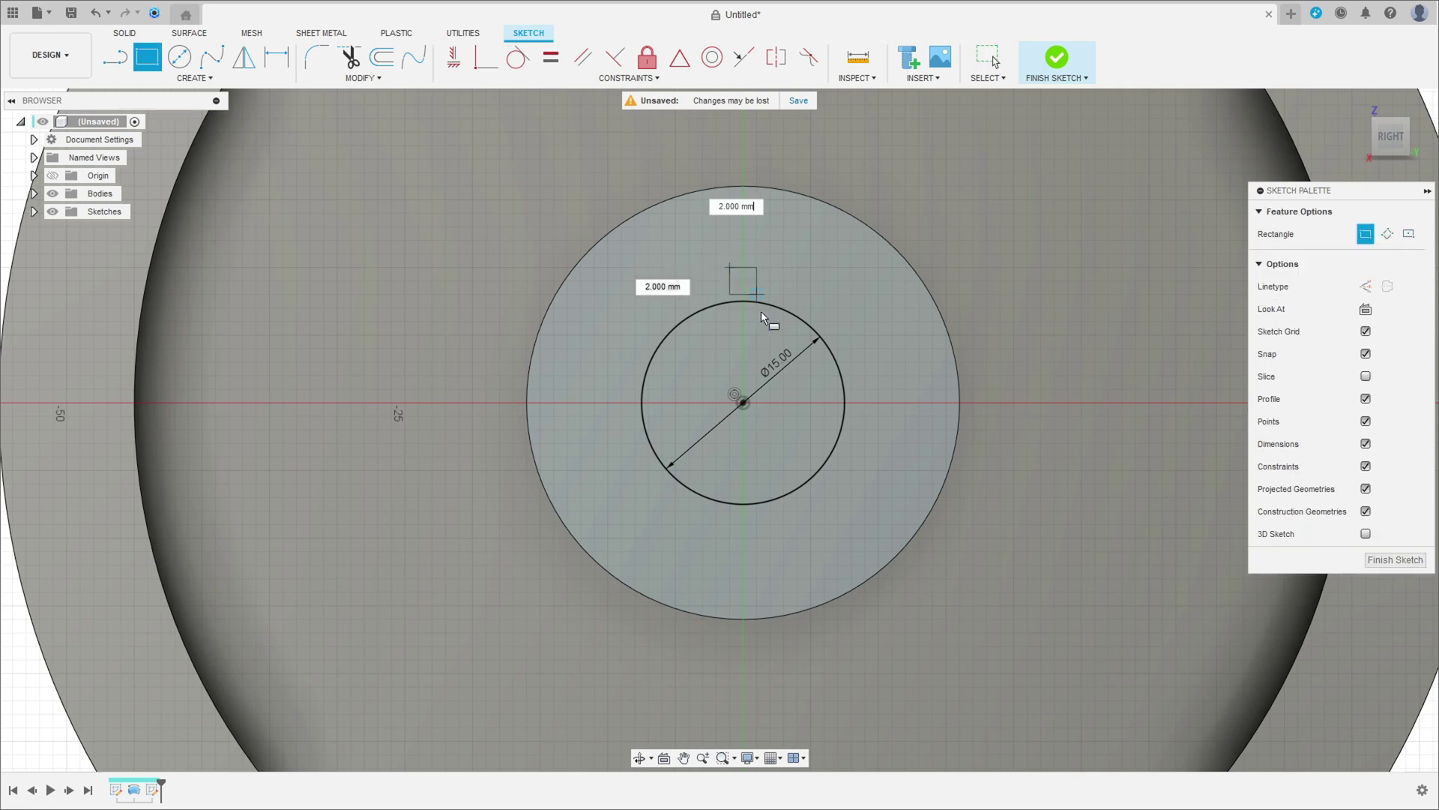
{"action": "left_click", "coordinate": [768, 321]}
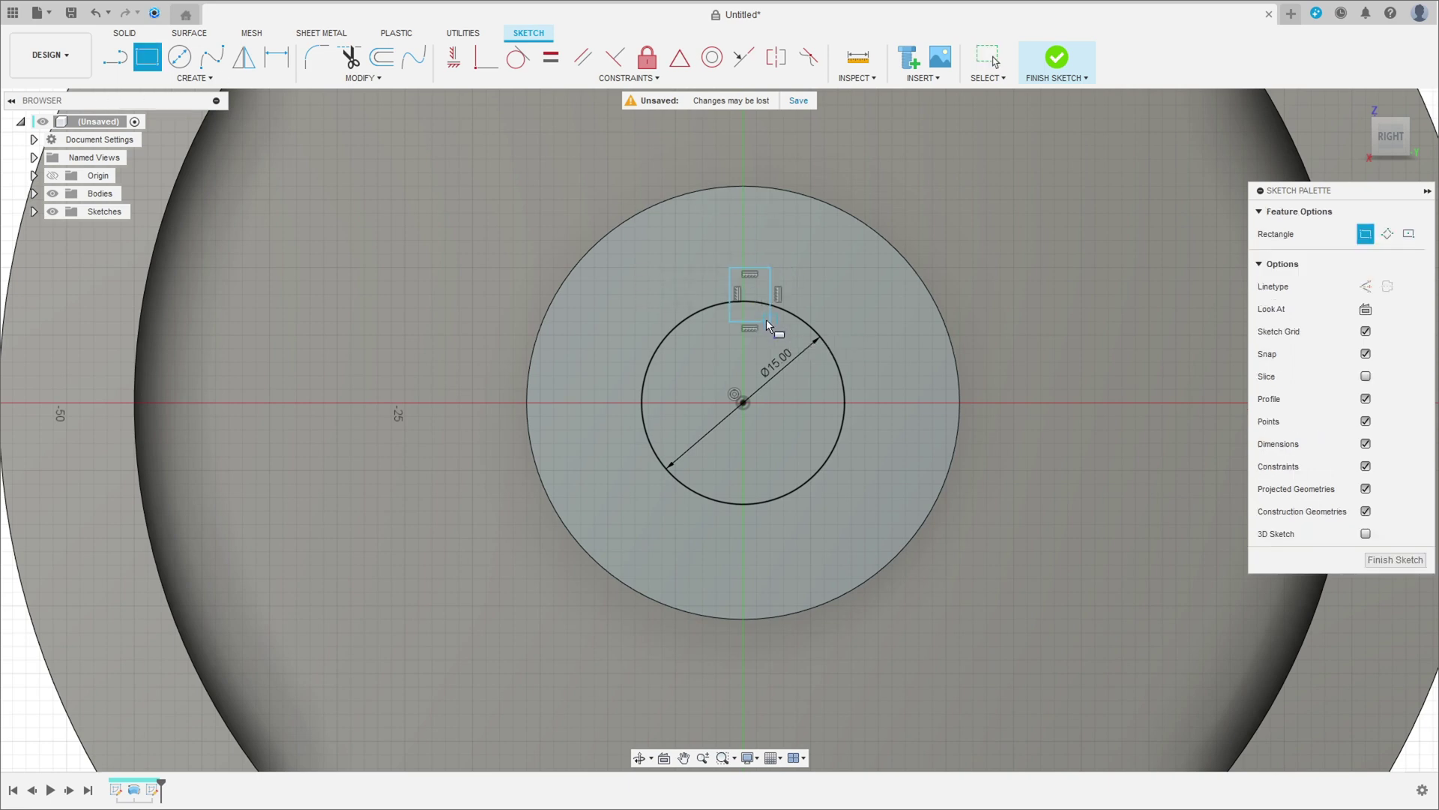
{"action": "key", "text": "Escape"}
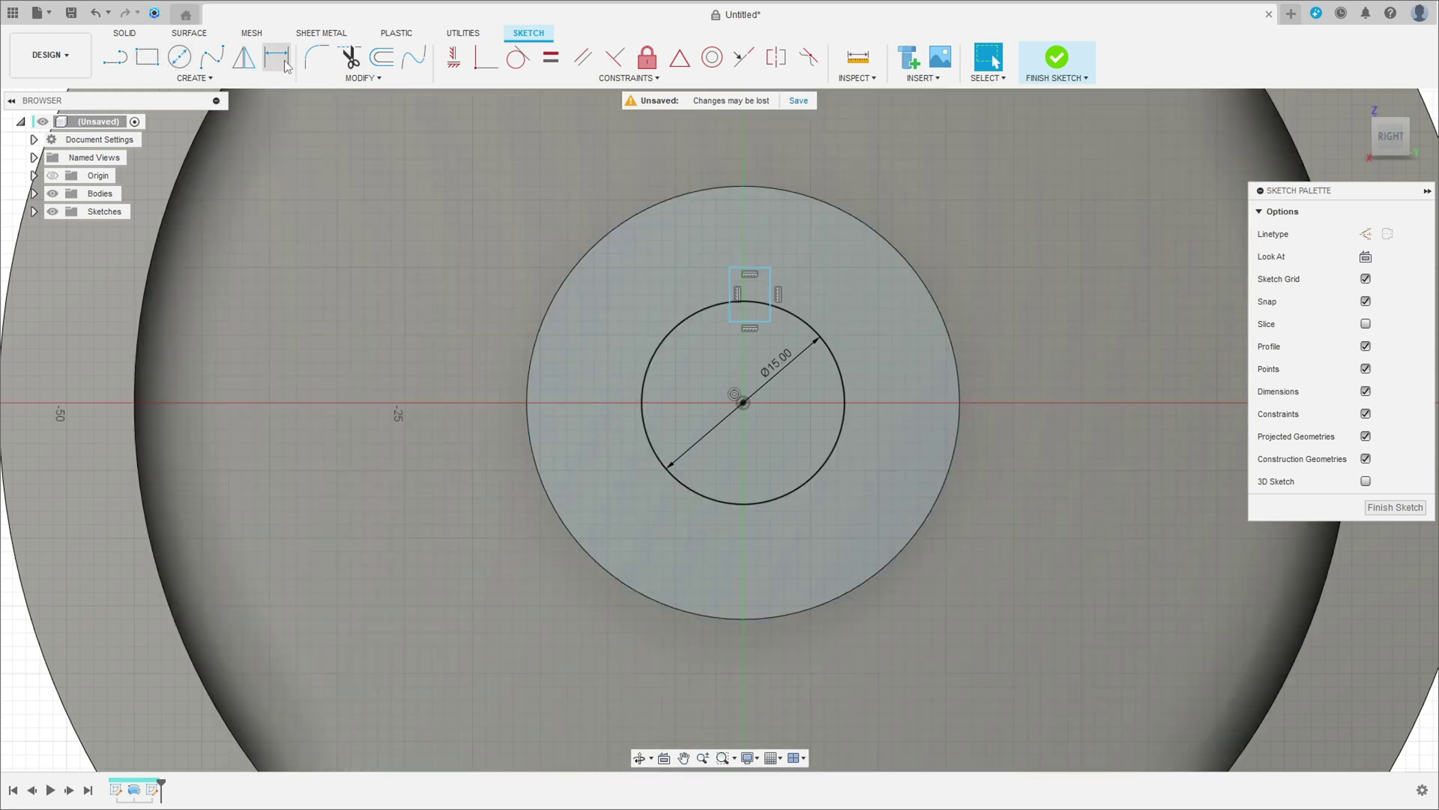
Dimension the rectangle 4 mm wide with its top edge 9.6 mm above the circle centre.
{"action": "left_click", "coordinate": [276, 58]}
{"action": "left_click", "coordinate": [750, 268]}
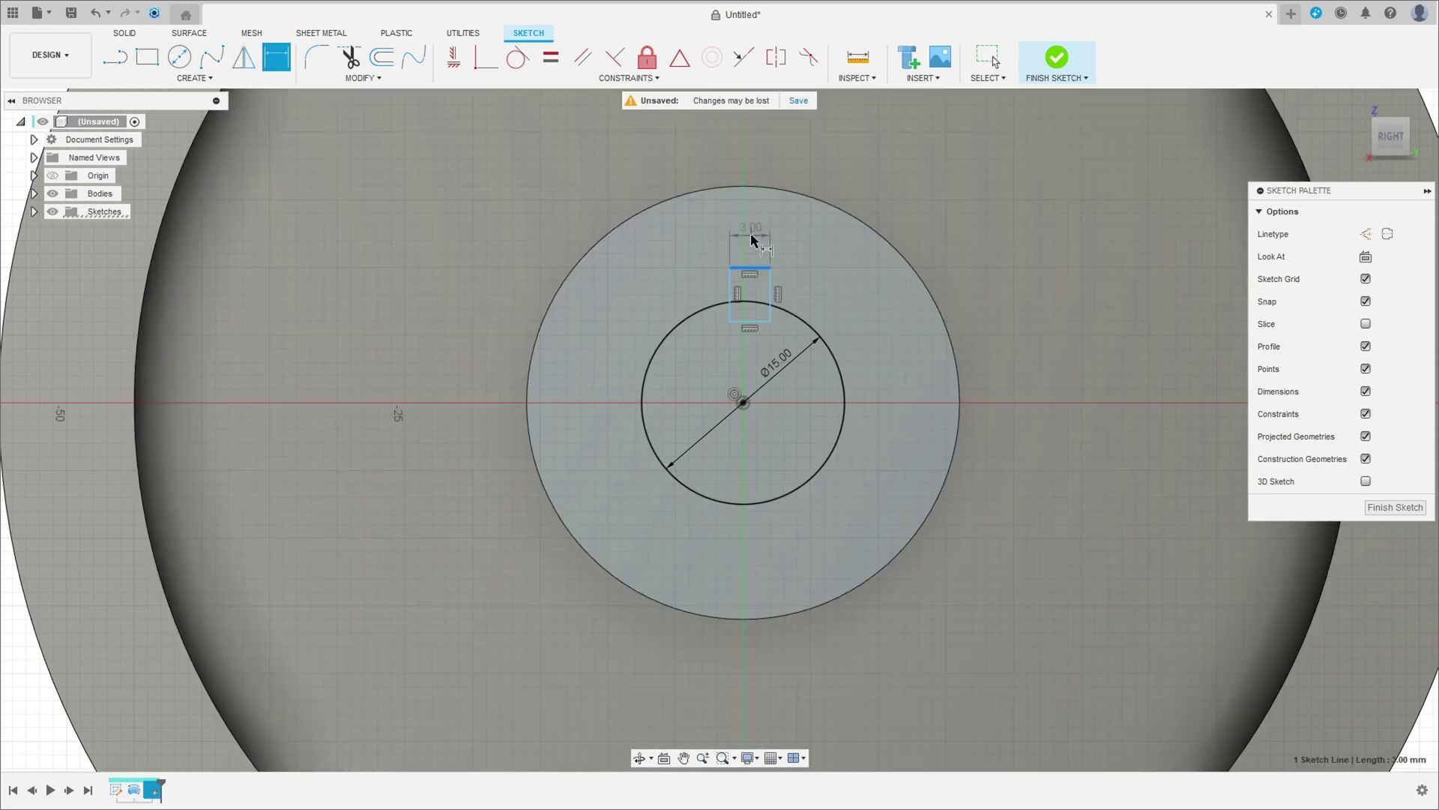
{"action": "left_click", "coordinate": [750, 234]}
{"action": "type", "text": "4"}
{"action": "key", "text": "Return"}
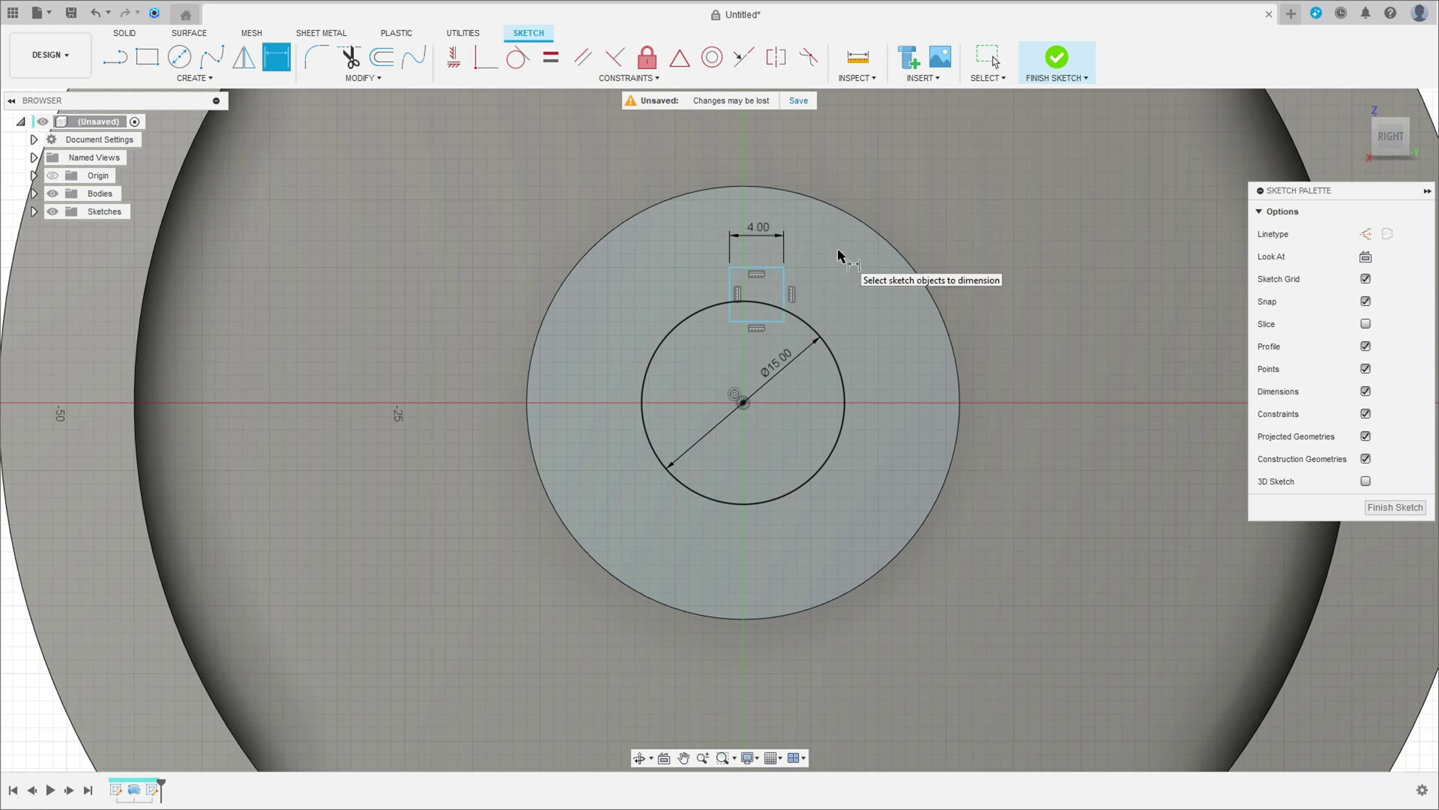
{"action": "left_click", "coordinate": [761, 270]}
{"action": "left_click", "coordinate": [744, 403]}
{"action": "left_click", "coordinate": [1000, 343]}
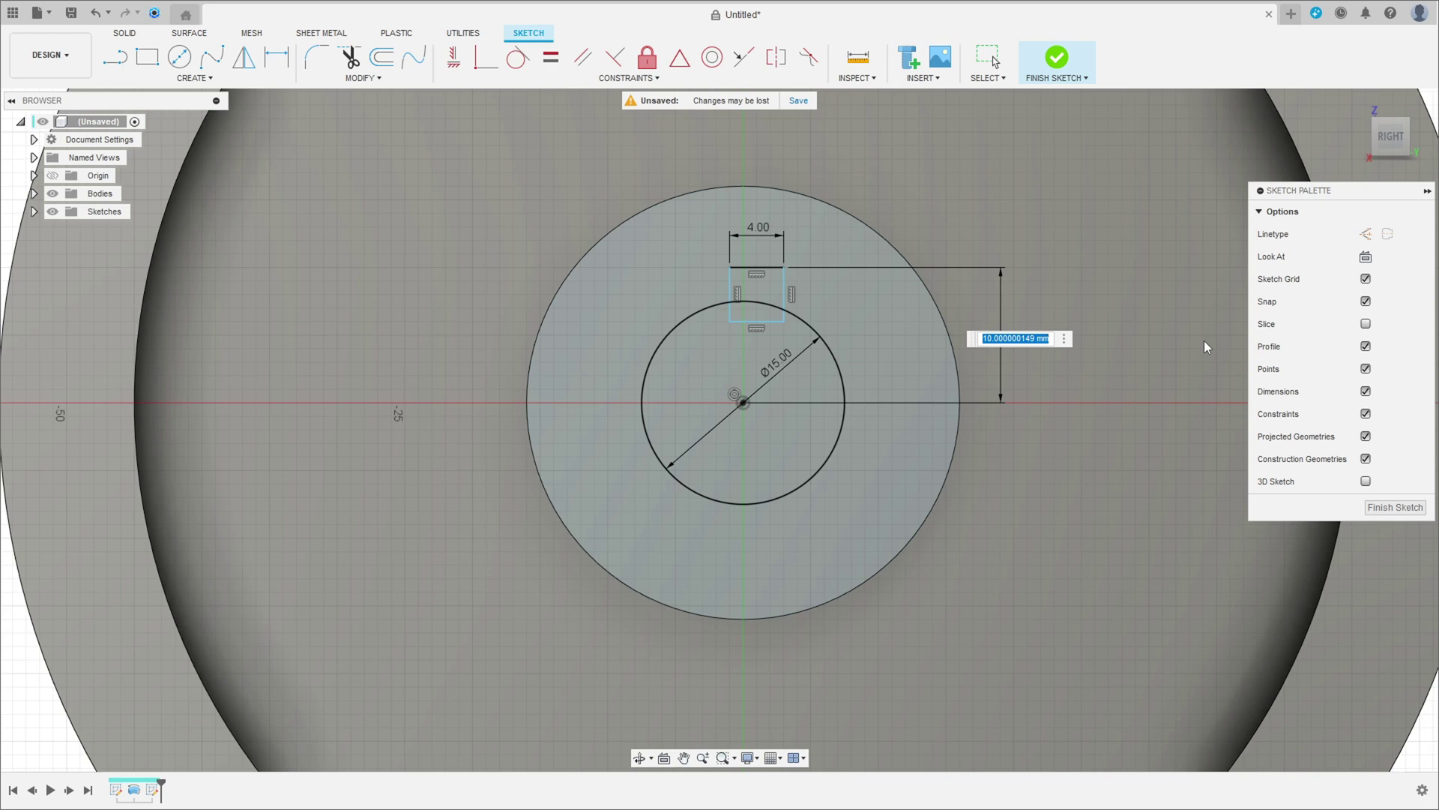
{"action": "type", "text": "9.6"}
{"action": "key", "text": "Return"}
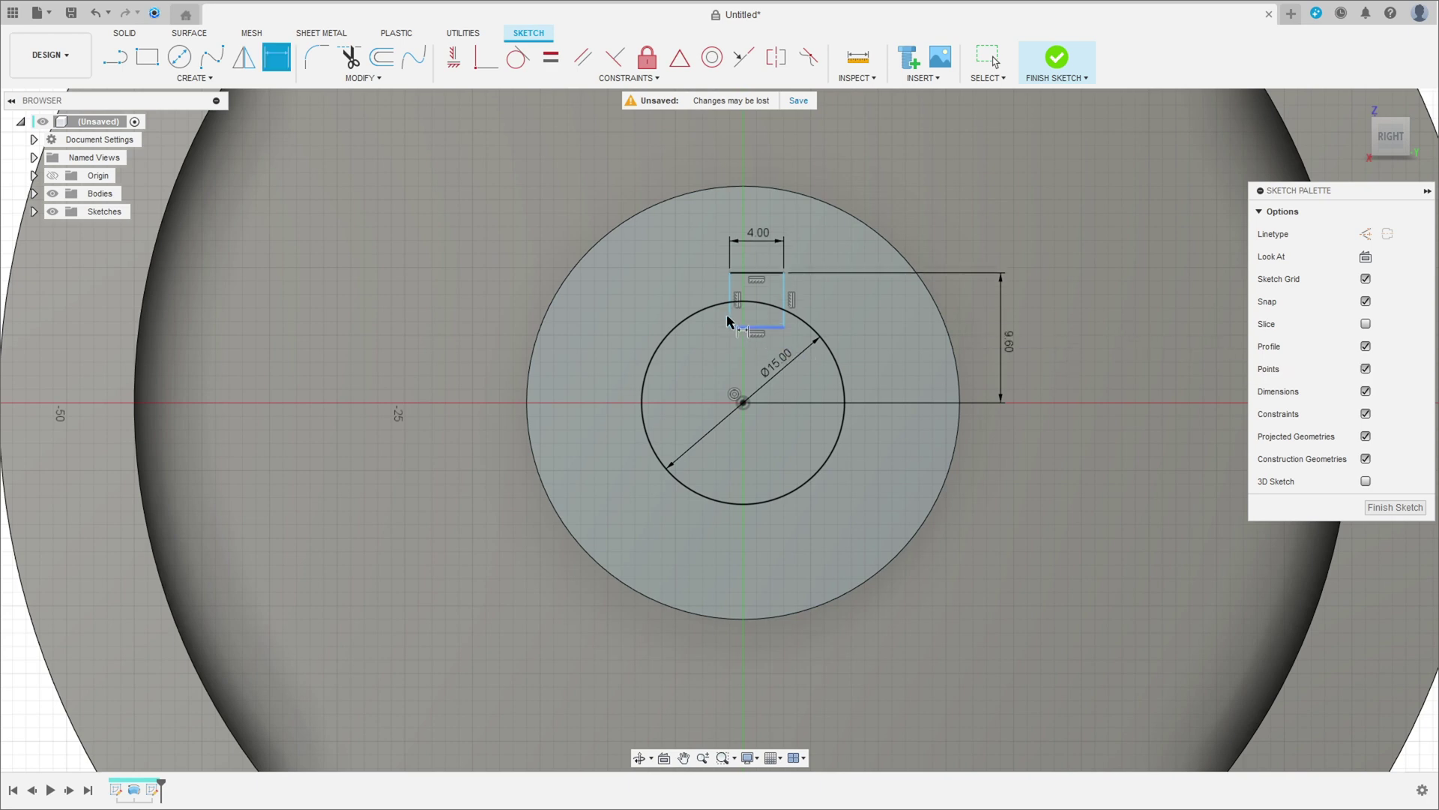
Set the rectangle corner 2 mm from centre and its height to 4 mm, then finish the sketch.
{"action": "left_click", "coordinate": [730, 273]}
{"action": "left_click", "coordinate": [743, 402]}
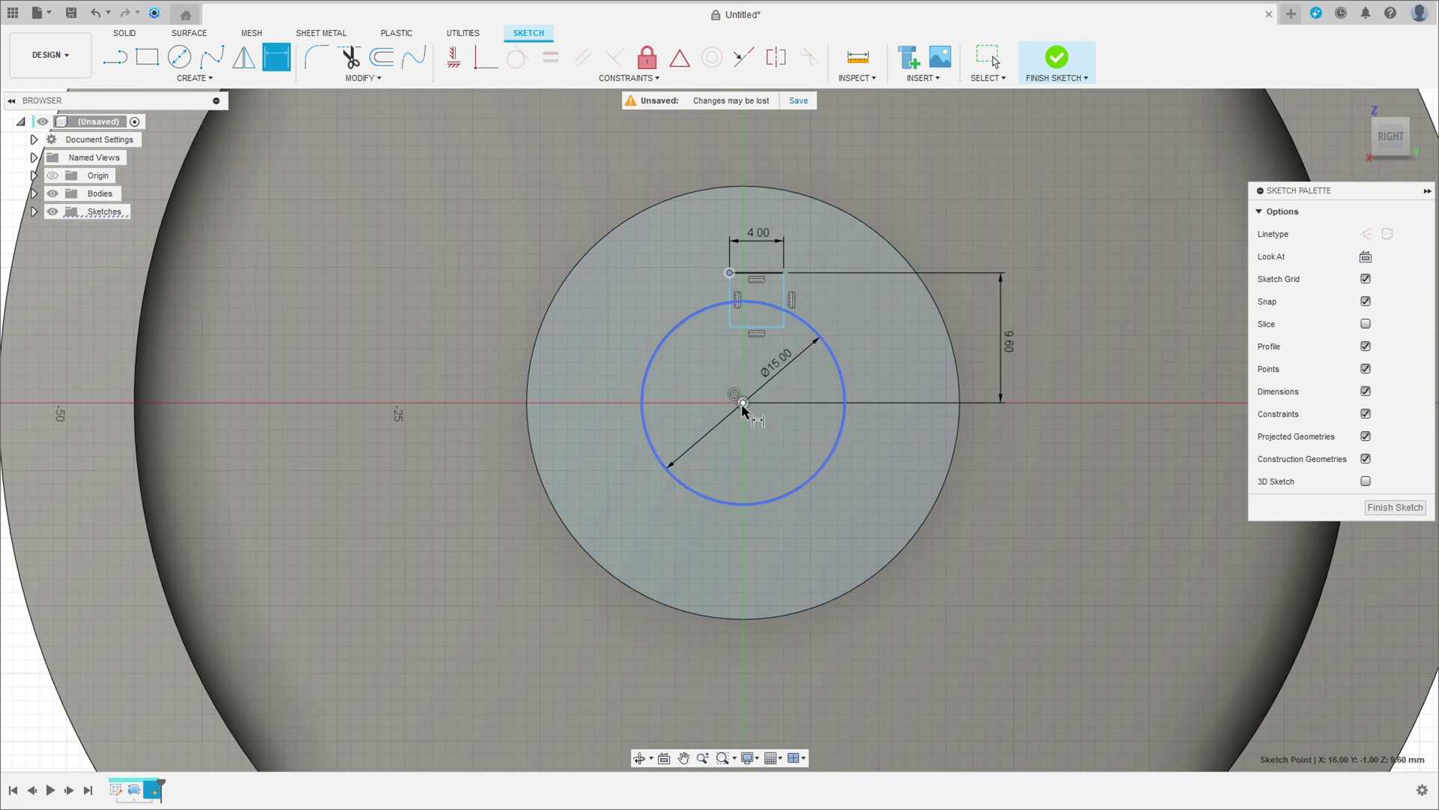
{"action": "left_click", "coordinate": [743, 213]}
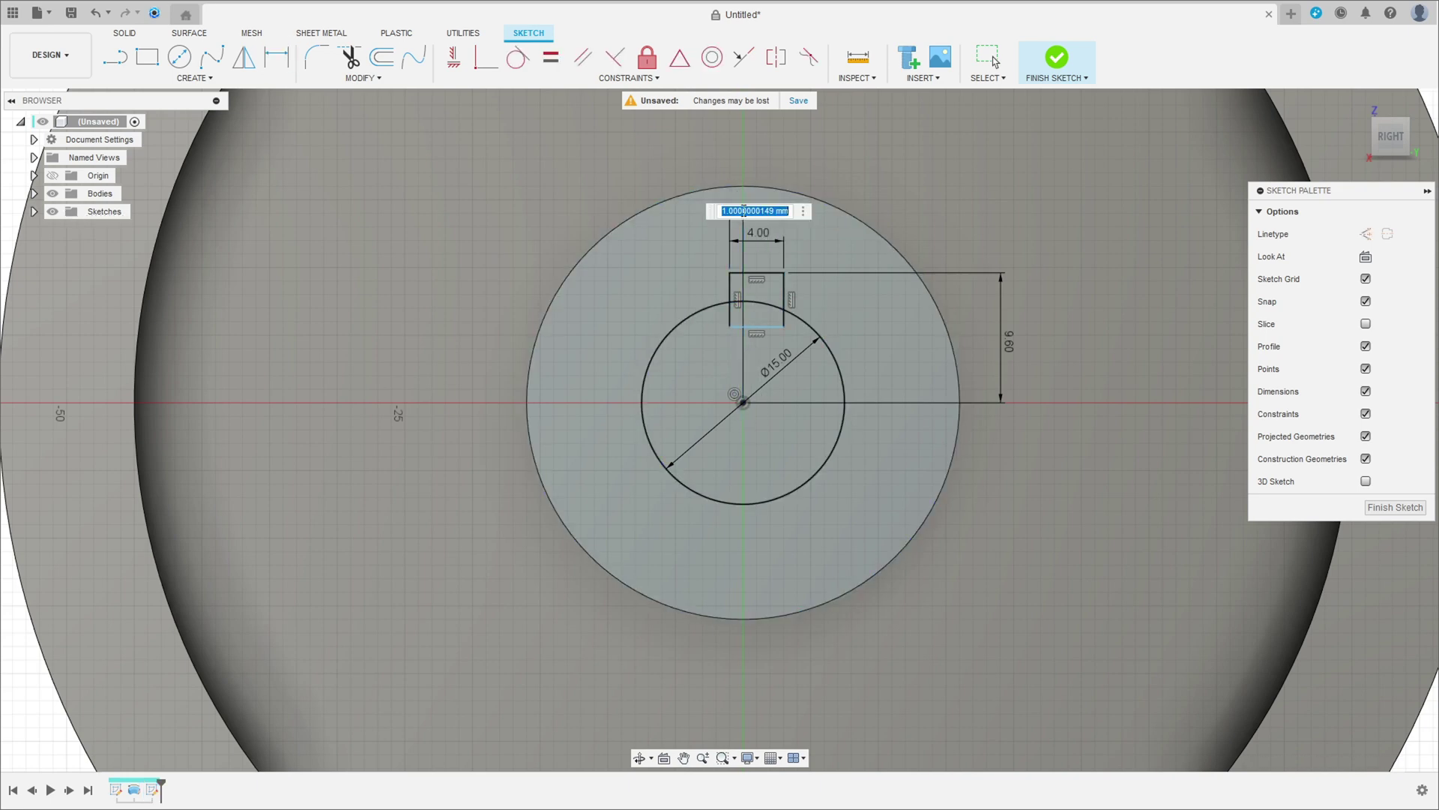
{"action": "type", "text": "2"}
{"action": "key", "text": "Return"}
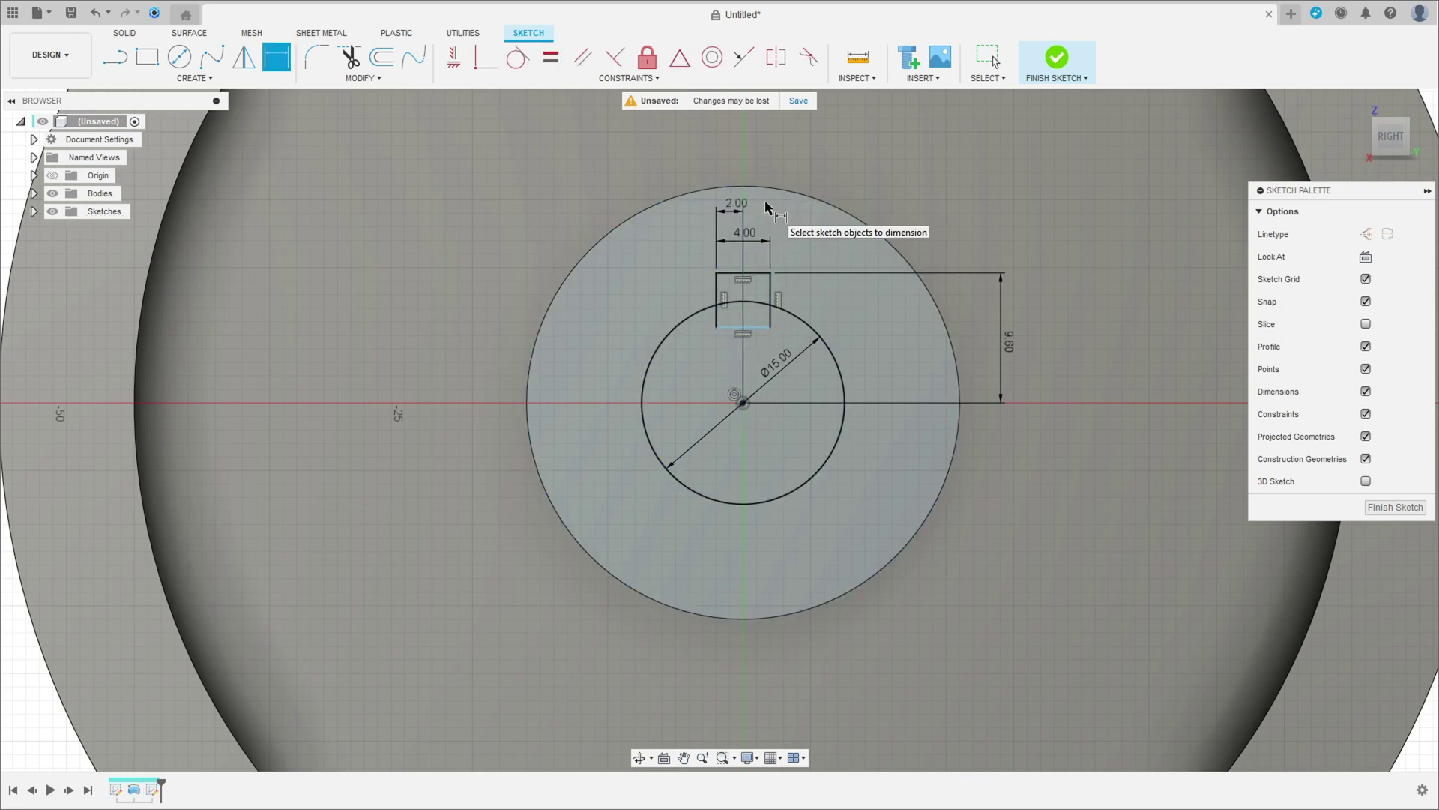
{"action": "left_click", "coordinate": [717, 317]}
{"action": "left_click", "coordinate": [623, 303]}
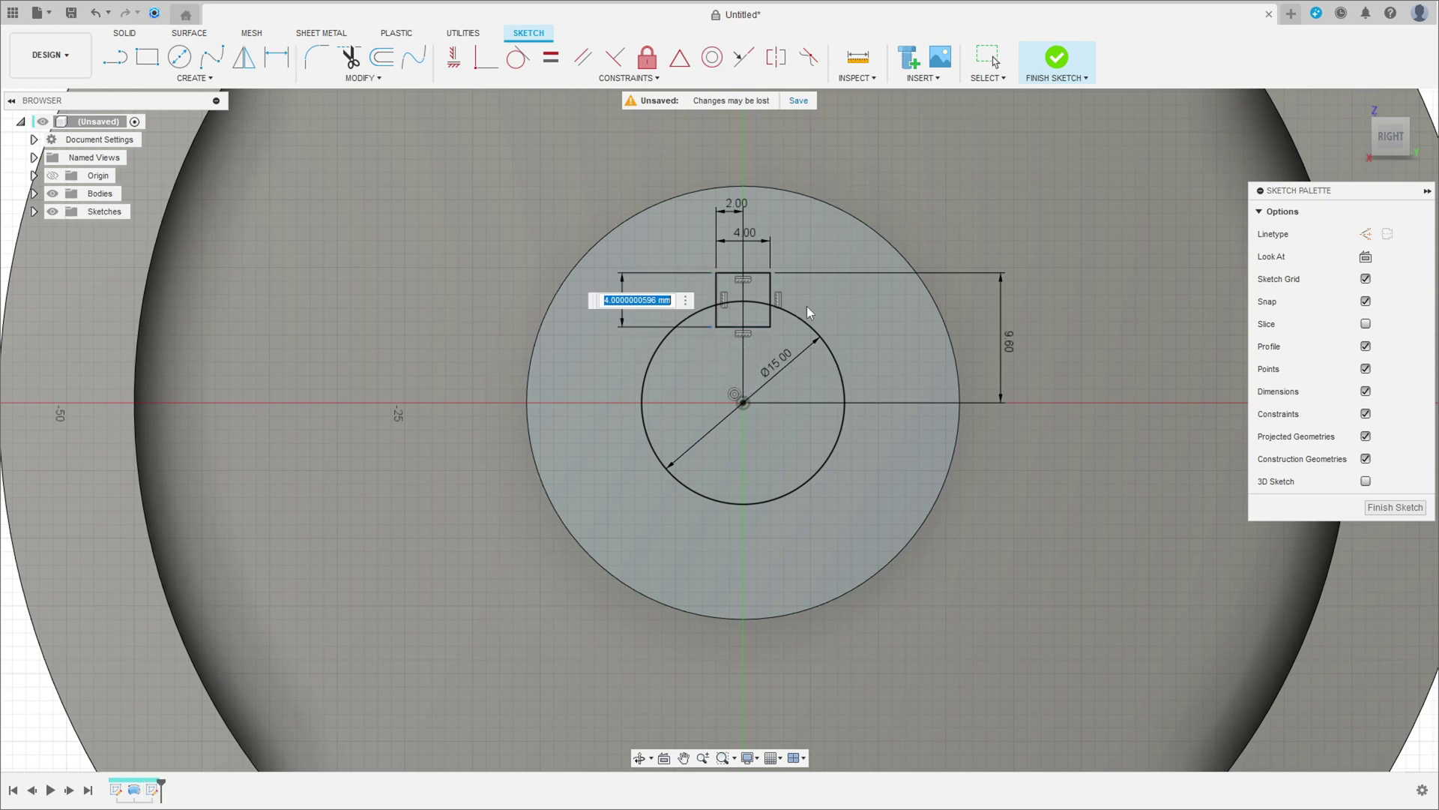
{"action": "type", "text": "4"}
{"action": "key", "text": "Return"}
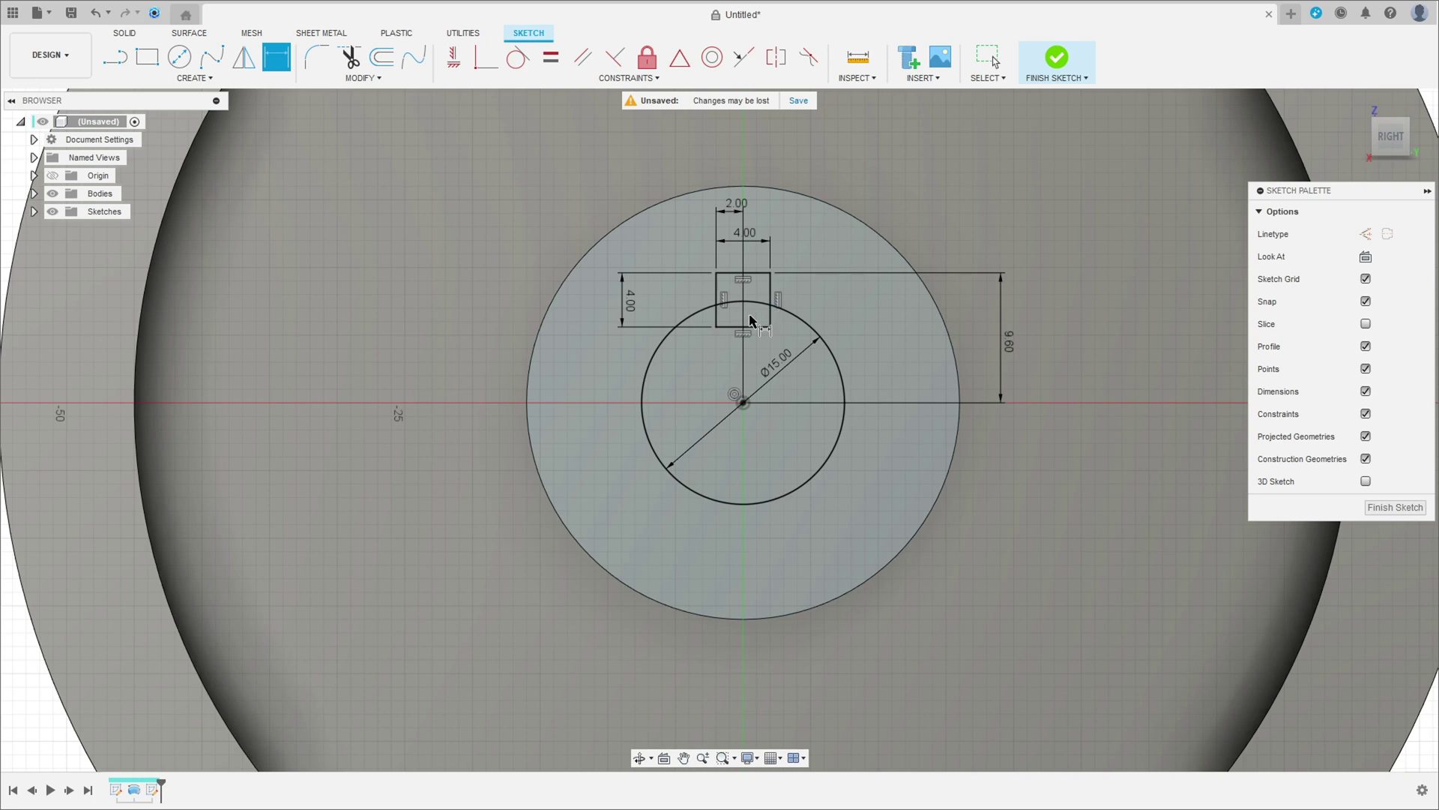
{"action": "left_click", "coordinate": [1057, 57]}
Extrude the bore circle and keyway profiles as a Cut with extent All through the pulley.
{"action": "left_click", "coordinate": [147, 57]}
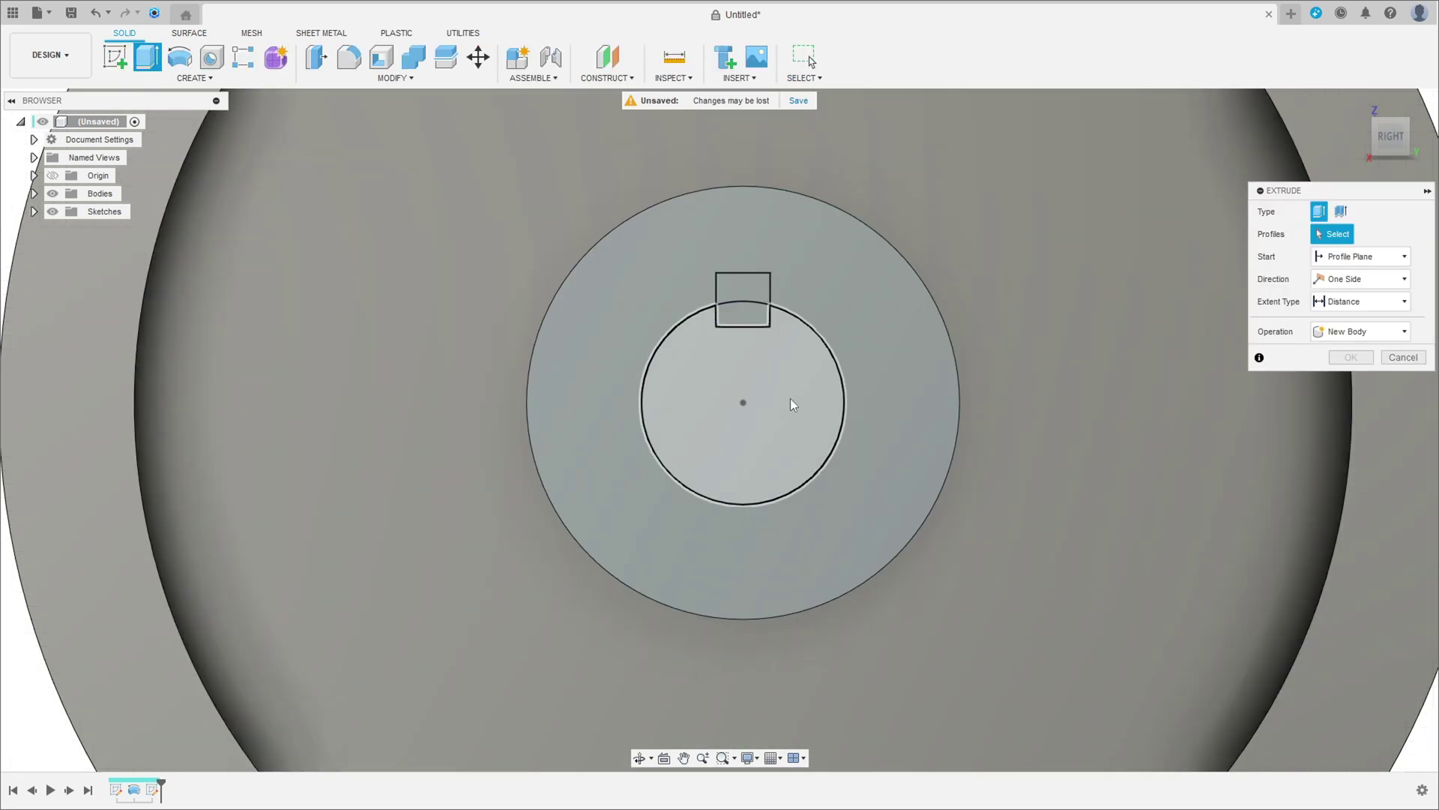
{"action": "left_click", "coordinate": [741, 337]}
{"action": "left_click", "coordinate": [741, 320]}
{"action": "left_click", "coordinate": [745, 292]}
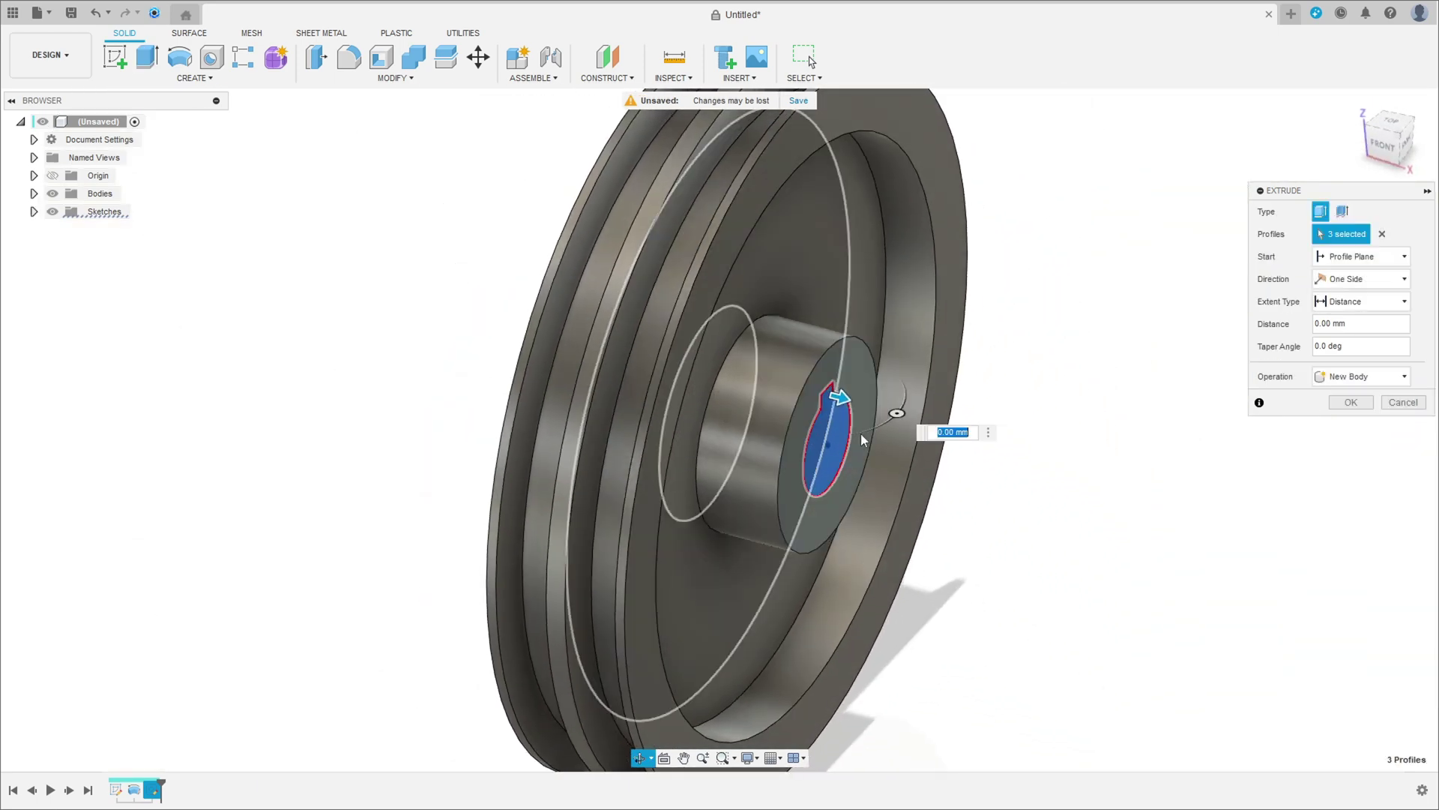
{"action": "left_click", "coordinate": [1361, 376]}
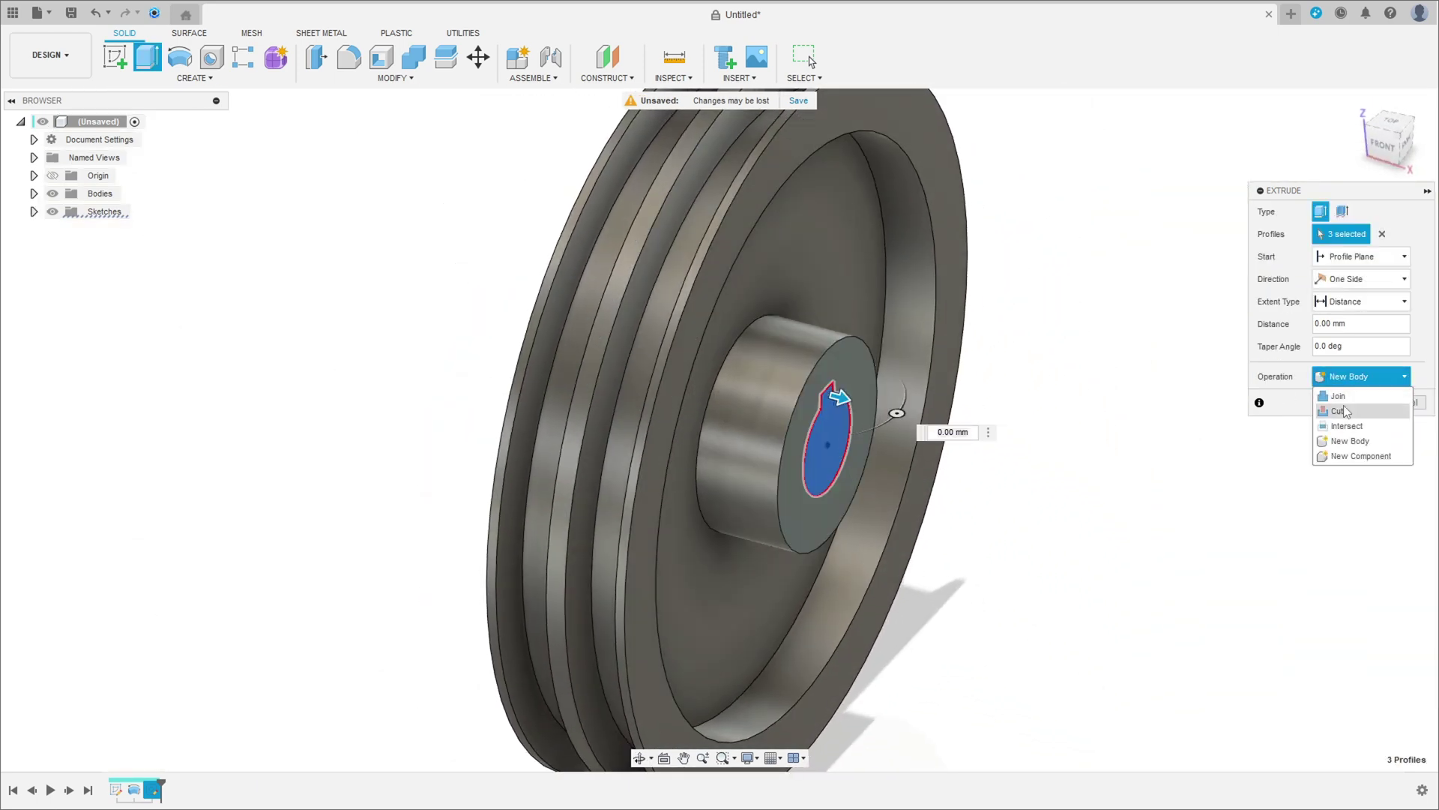
{"action": "left_click", "coordinate": [1340, 411]}
{"action": "left_click", "coordinate": [1349, 301]}
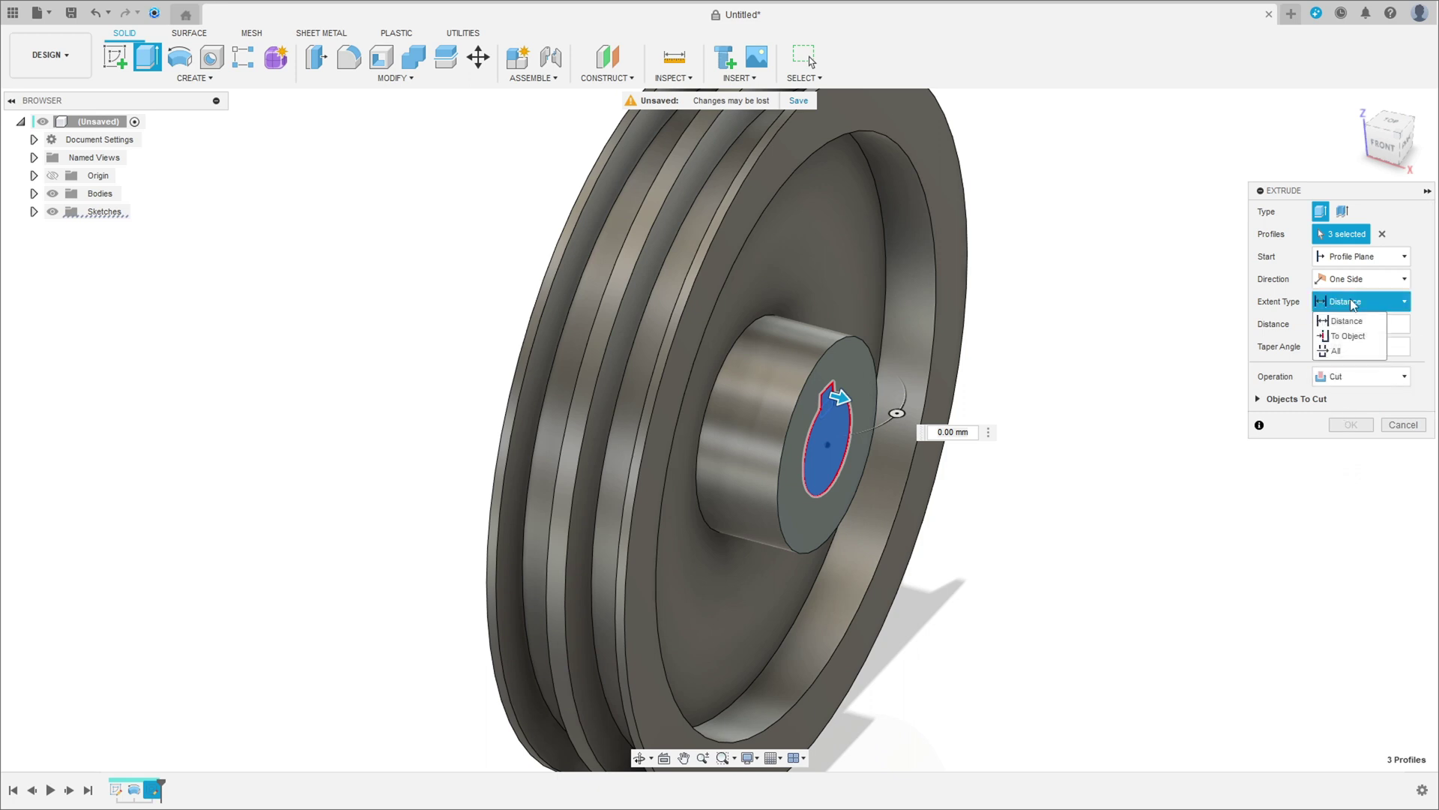
{"action": "left_click", "coordinate": [1342, 349]}
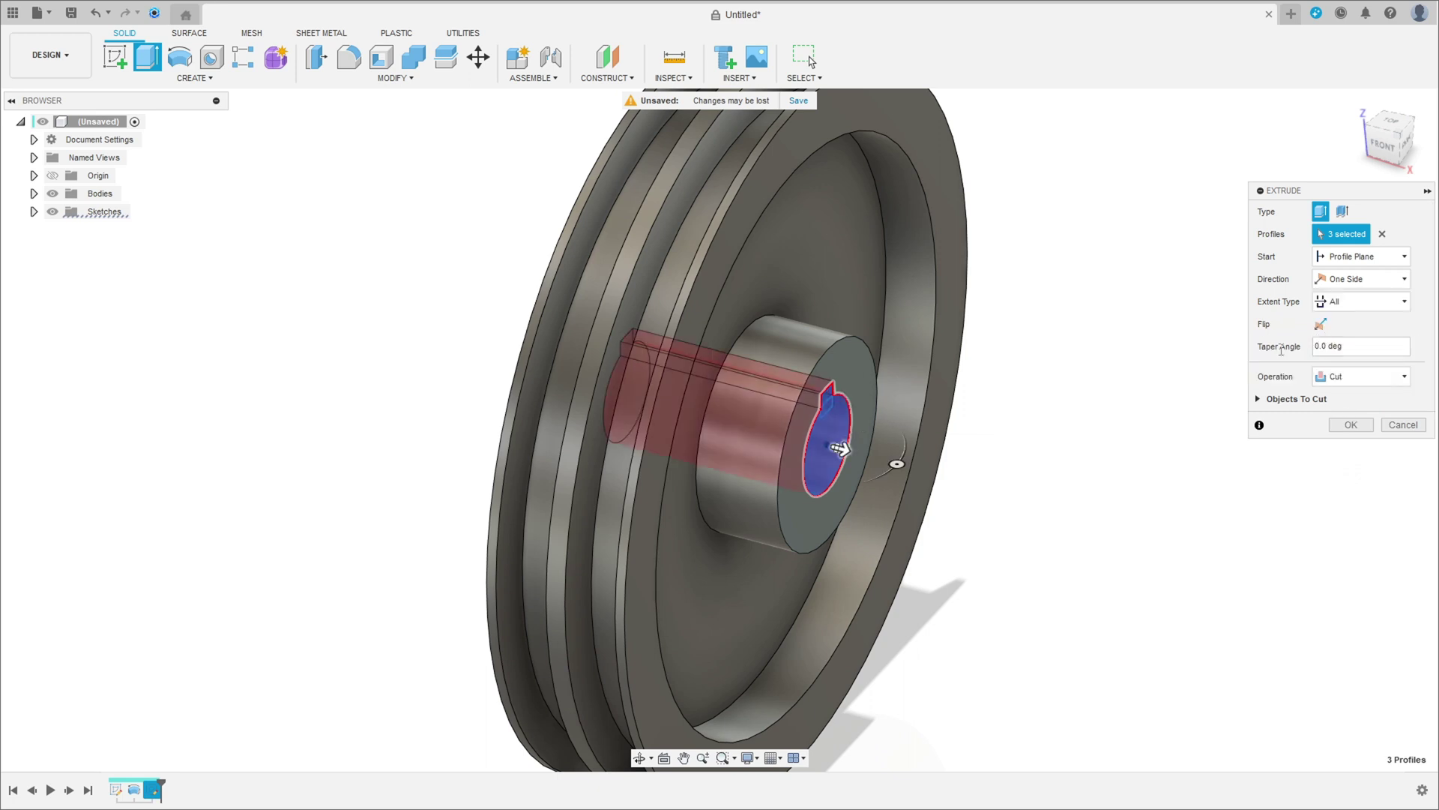
{"action": "middle_click_drag", "start_coordinate": [965, 435], "coordinate": [859, 392], "text": "shift"}
{"action": "scroll", "coordinate": [1354, 453], "scroll_direction": "down", "scroll_amount": 3}
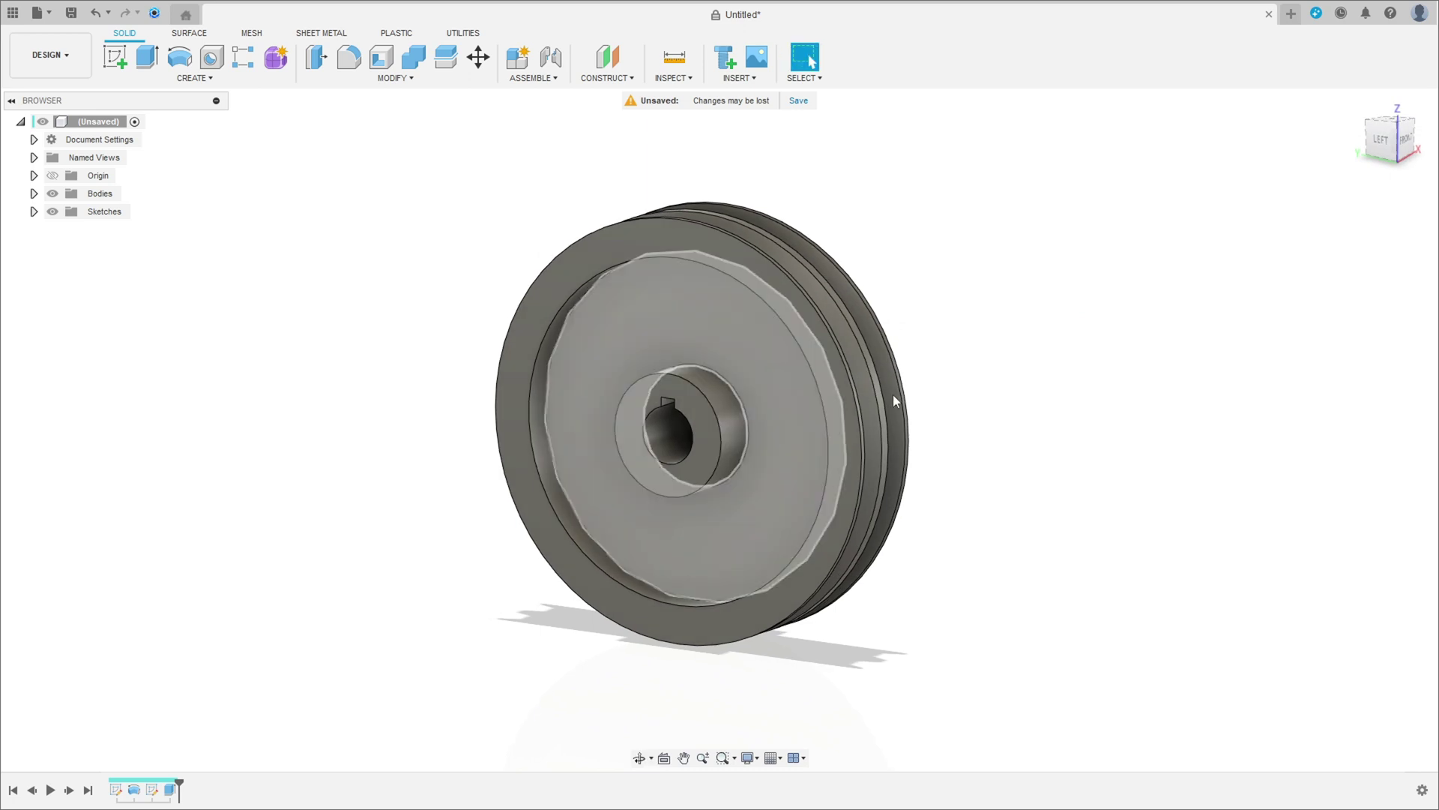
Start a sketch on the front web face and draw a 60 mm circle at the origin.
{"action": "middle_click_drag", "start_coordinate": [1186, 215], "coordinate": [866, 266], "text": "shift"}
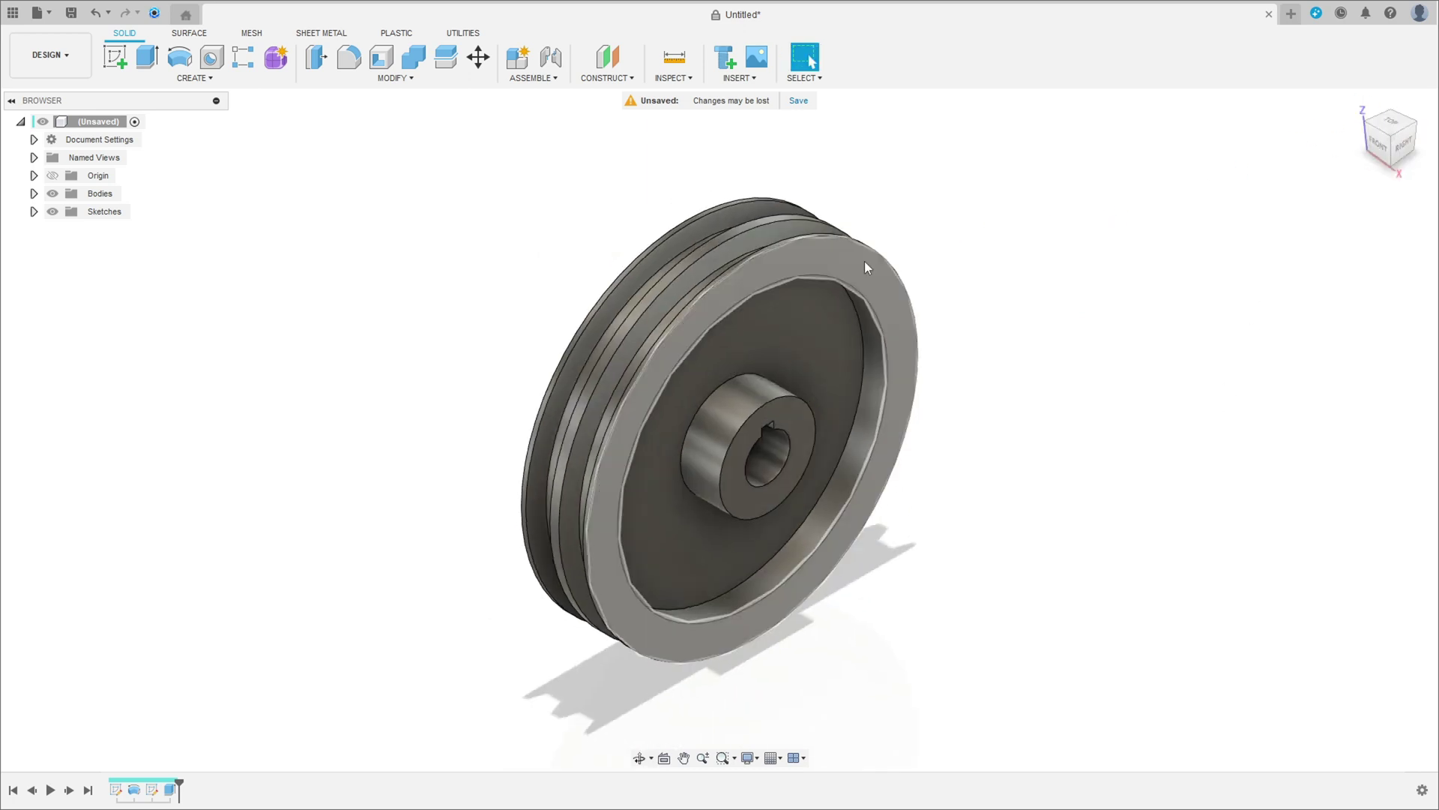
{"action": "left_click", "coordinate": [115, 57]}
{"action": "left_click", "coordinate": [793, 326]}
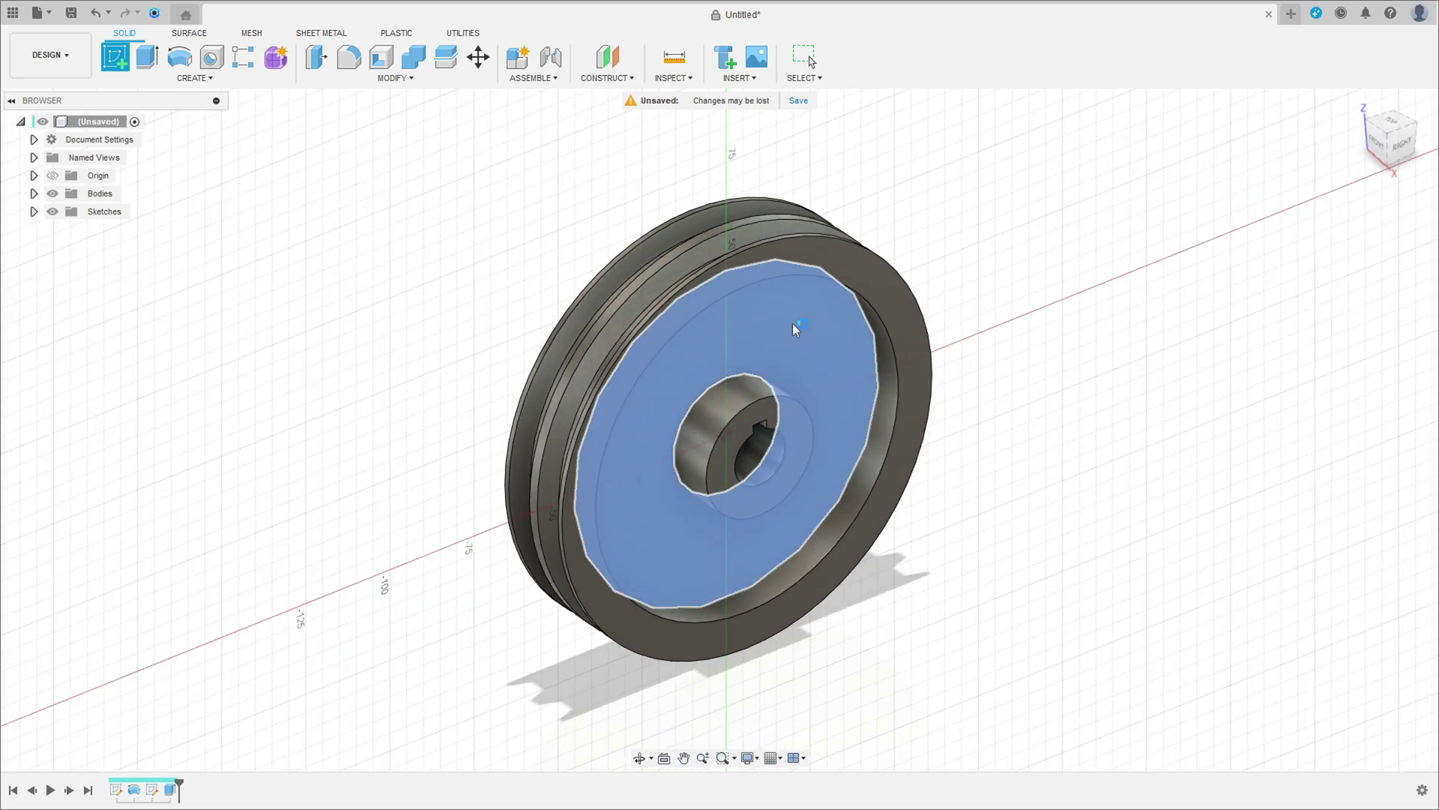
{"action": "left_click", "coordinate": [180, 57]}
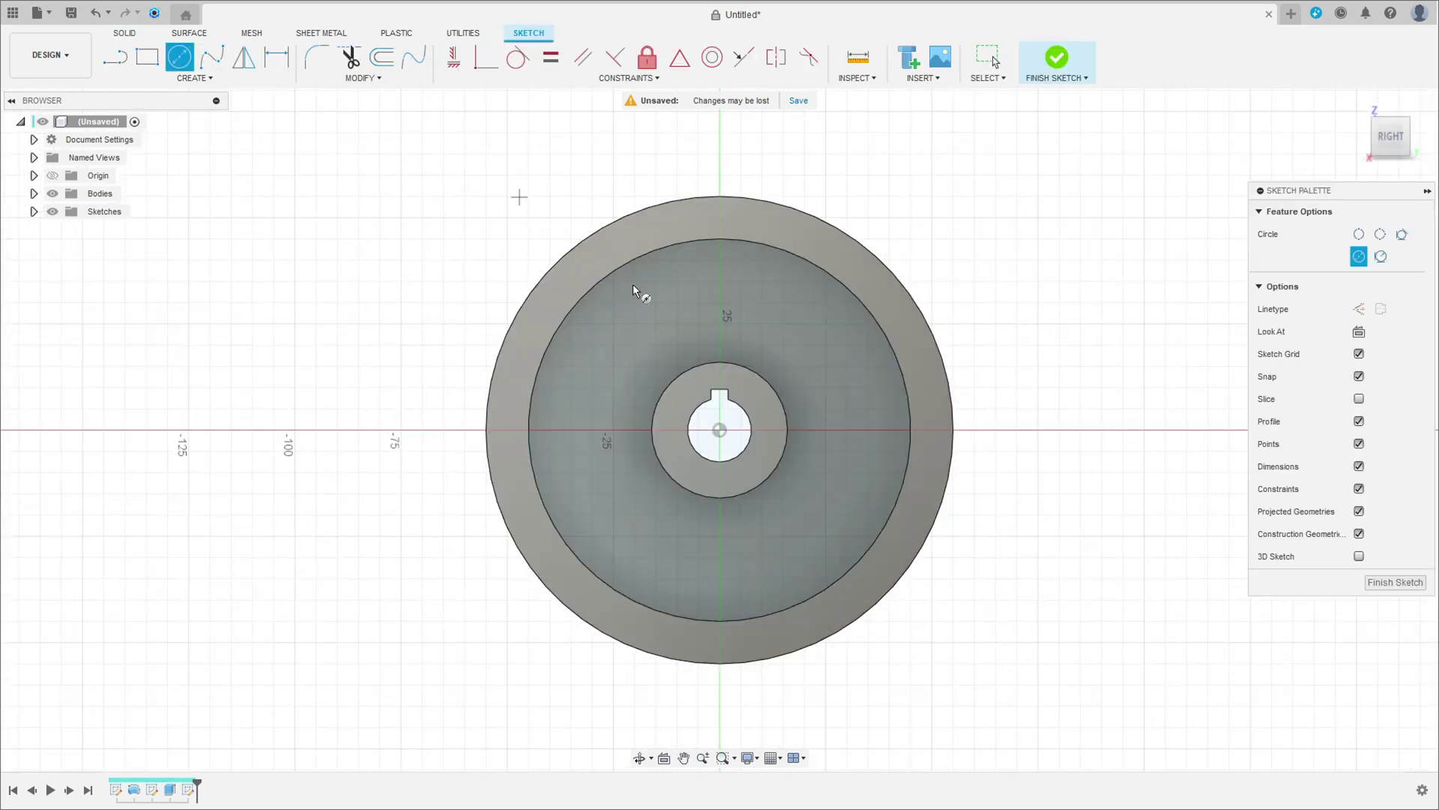
{"action": "left_click", "coordinate": [719, 431]}
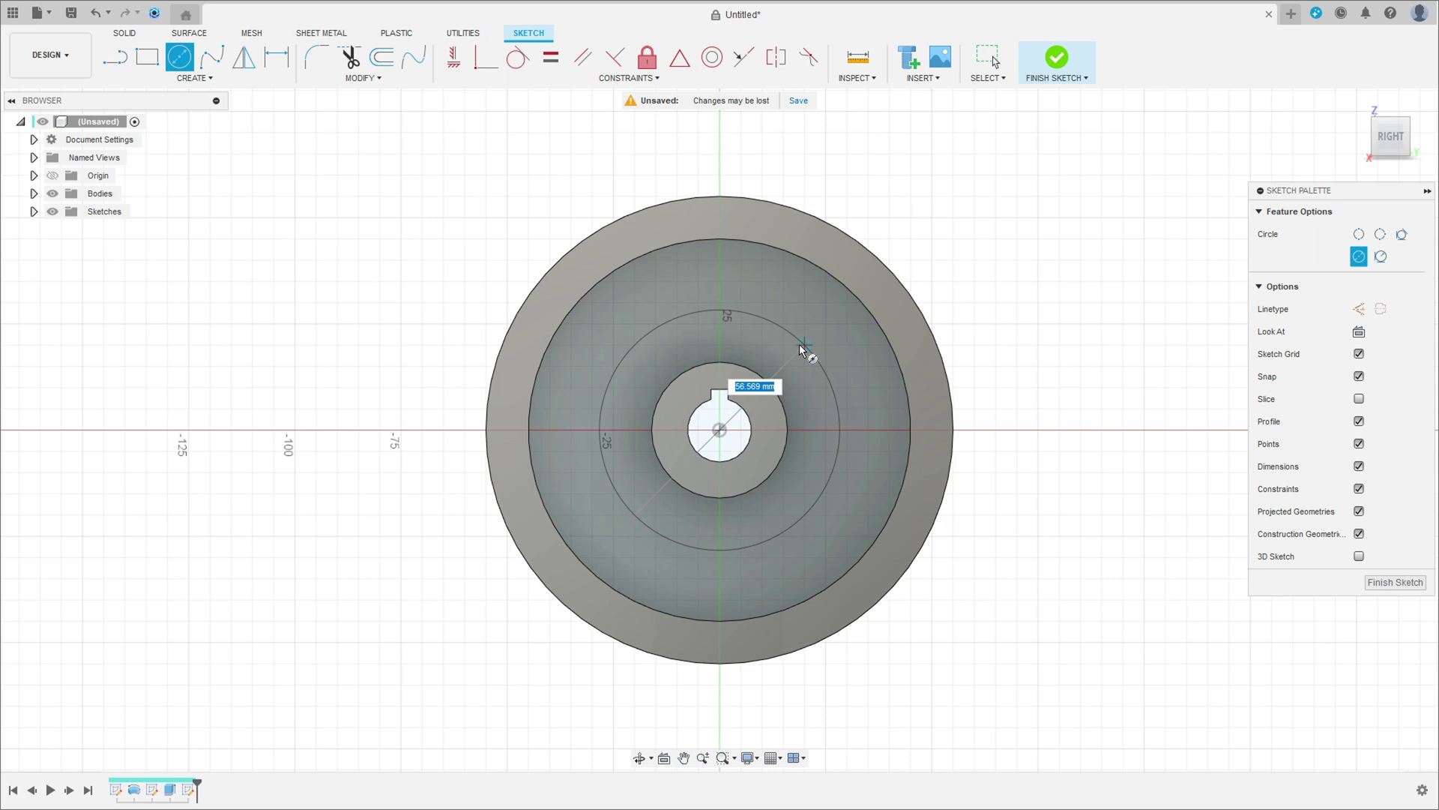
{"action": "key", "text": "Tab"}
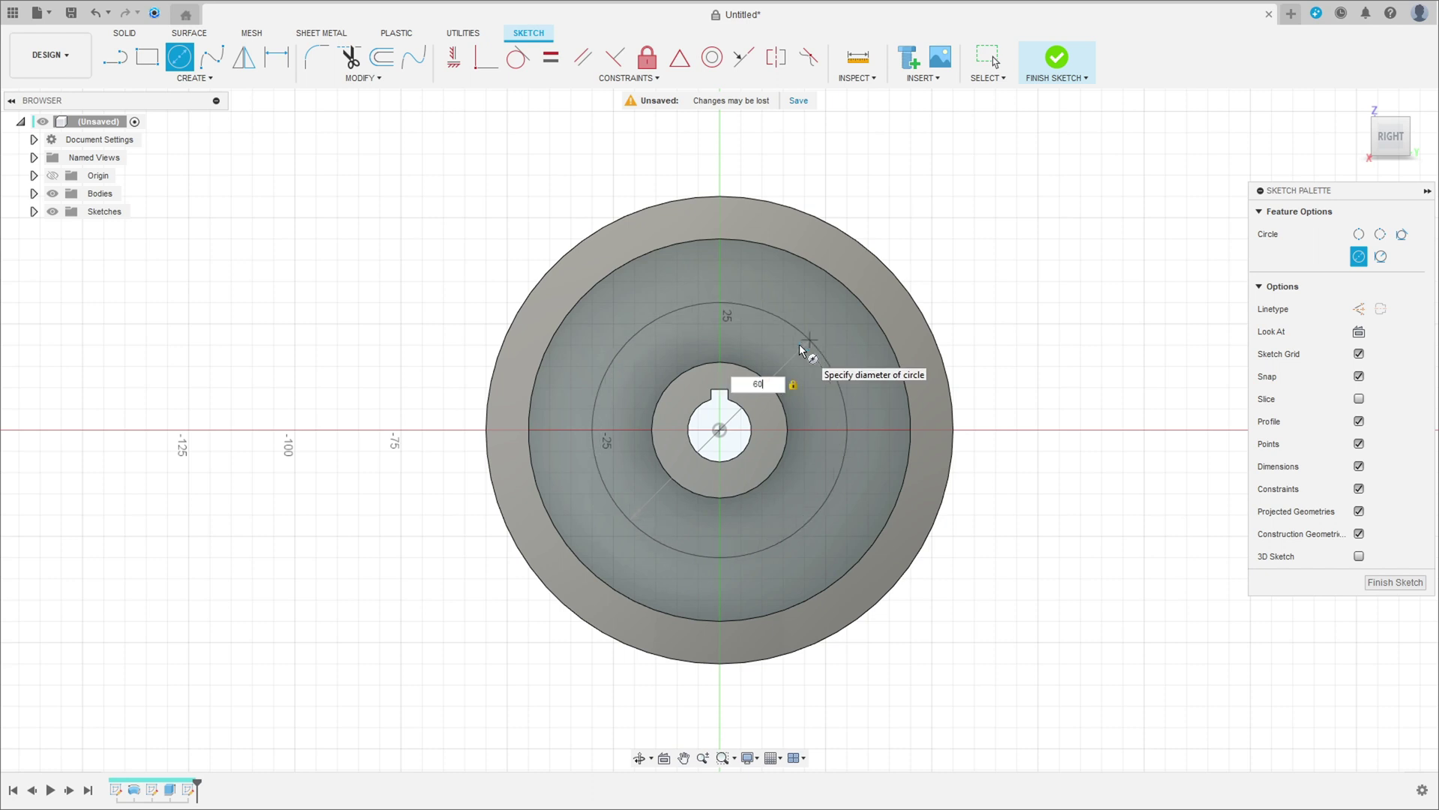
{"action": "key", "text": "Return"}
{"action": "key", "text": "Return"}
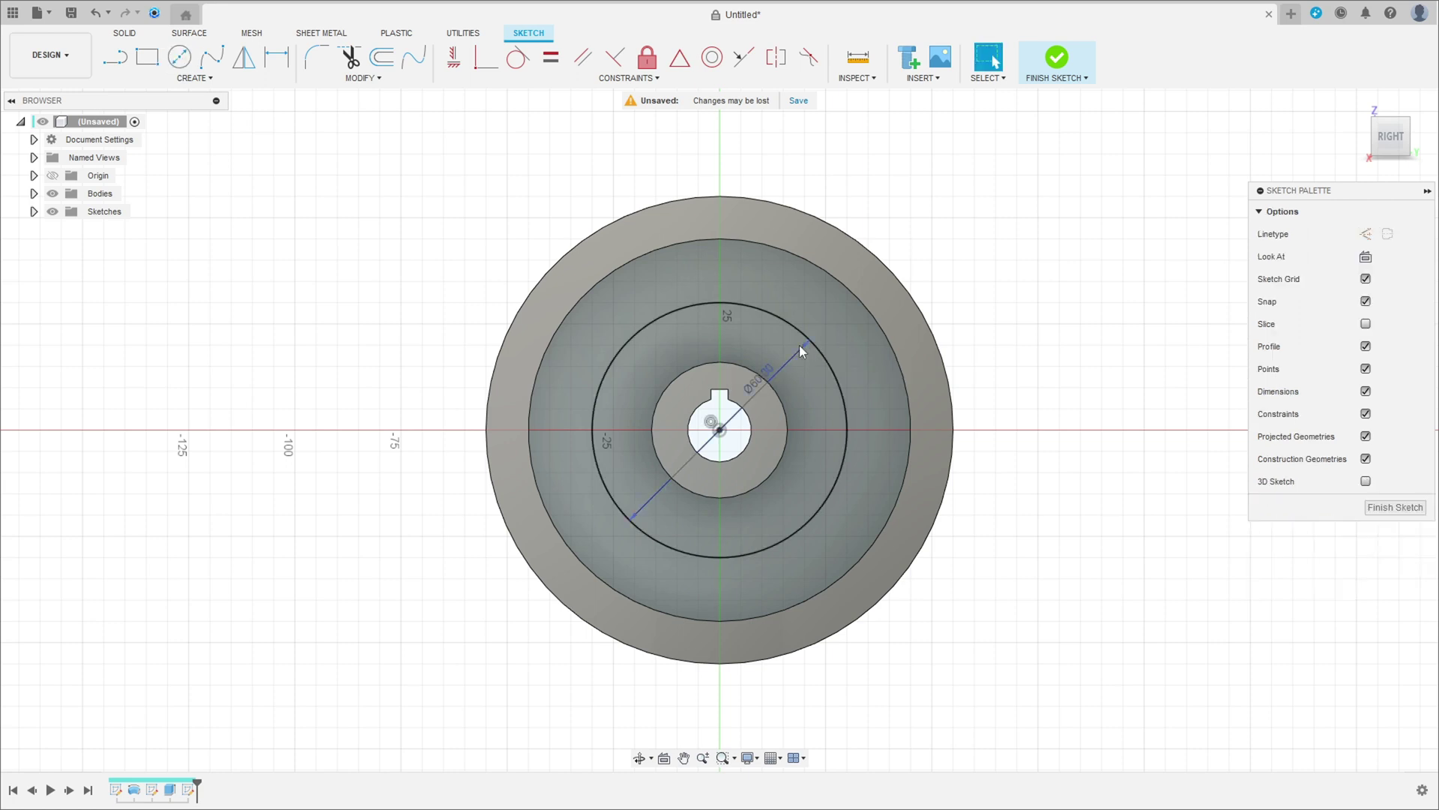
Convert the 60 mm circle to construction geometry and move its Ø60 dimension outside the rim.
{"action": "left_click", "coordinate": [794, 329]}
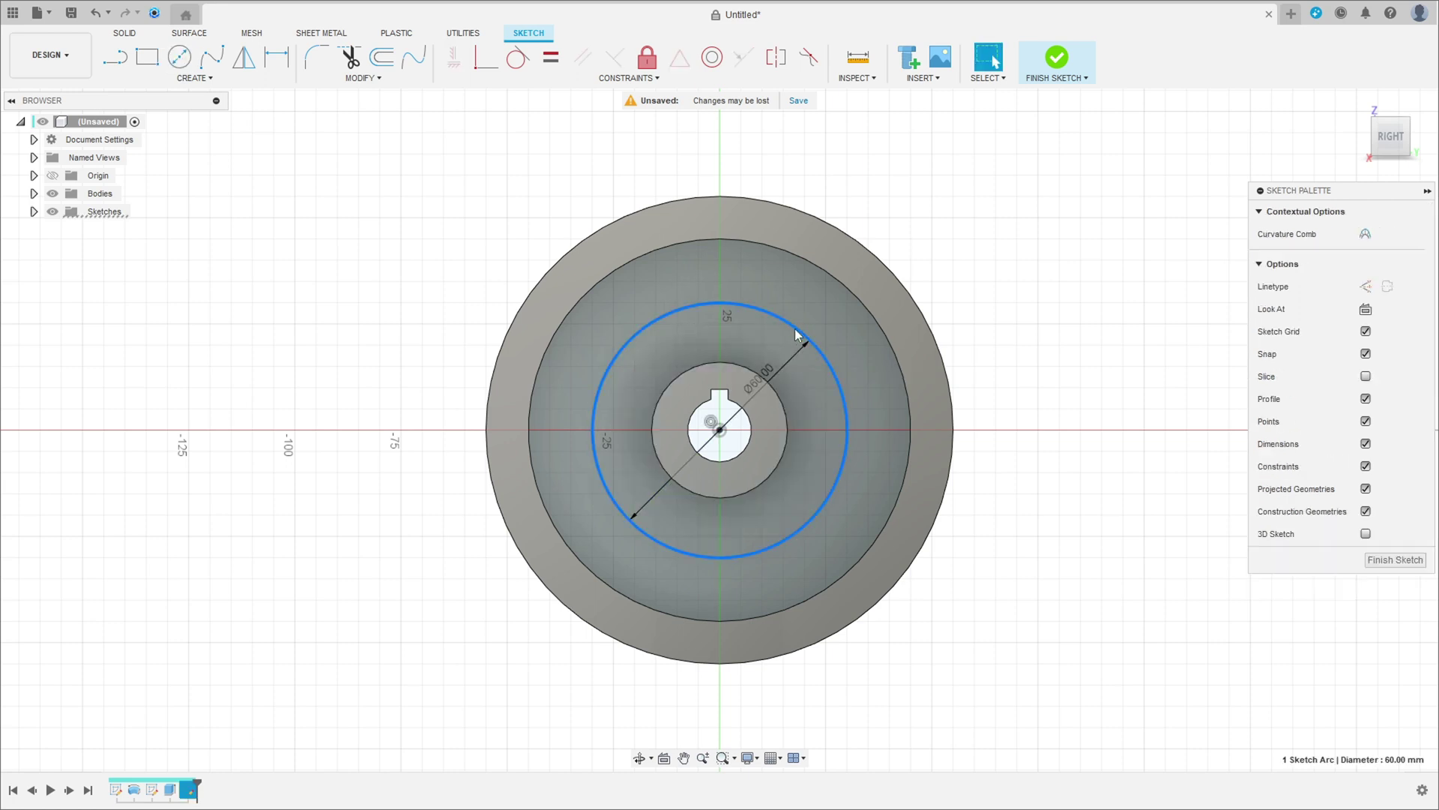
{"action": "right_click", "coordinate": [798, 329]}
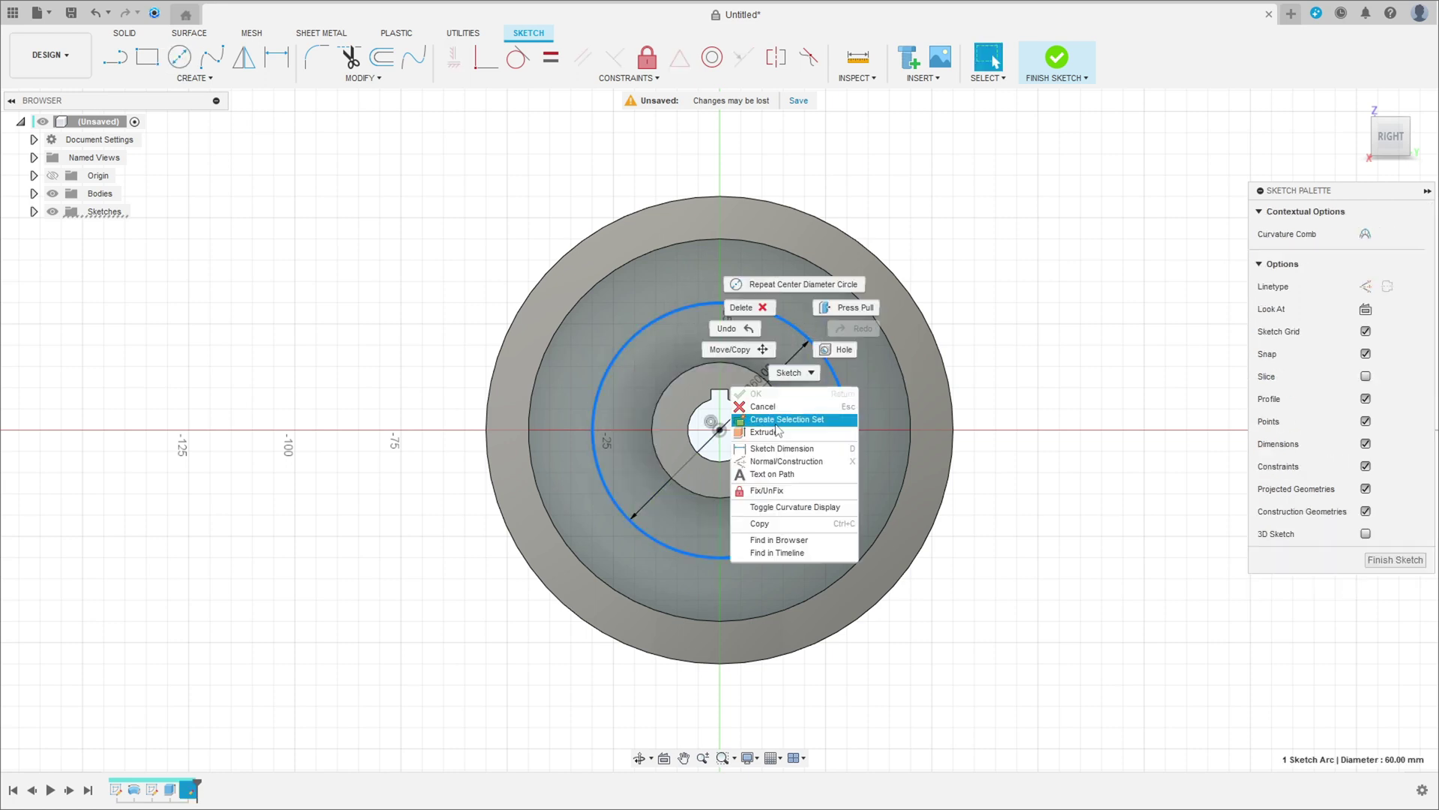
{"action": "left_click", "coordinate": [786, 462]}
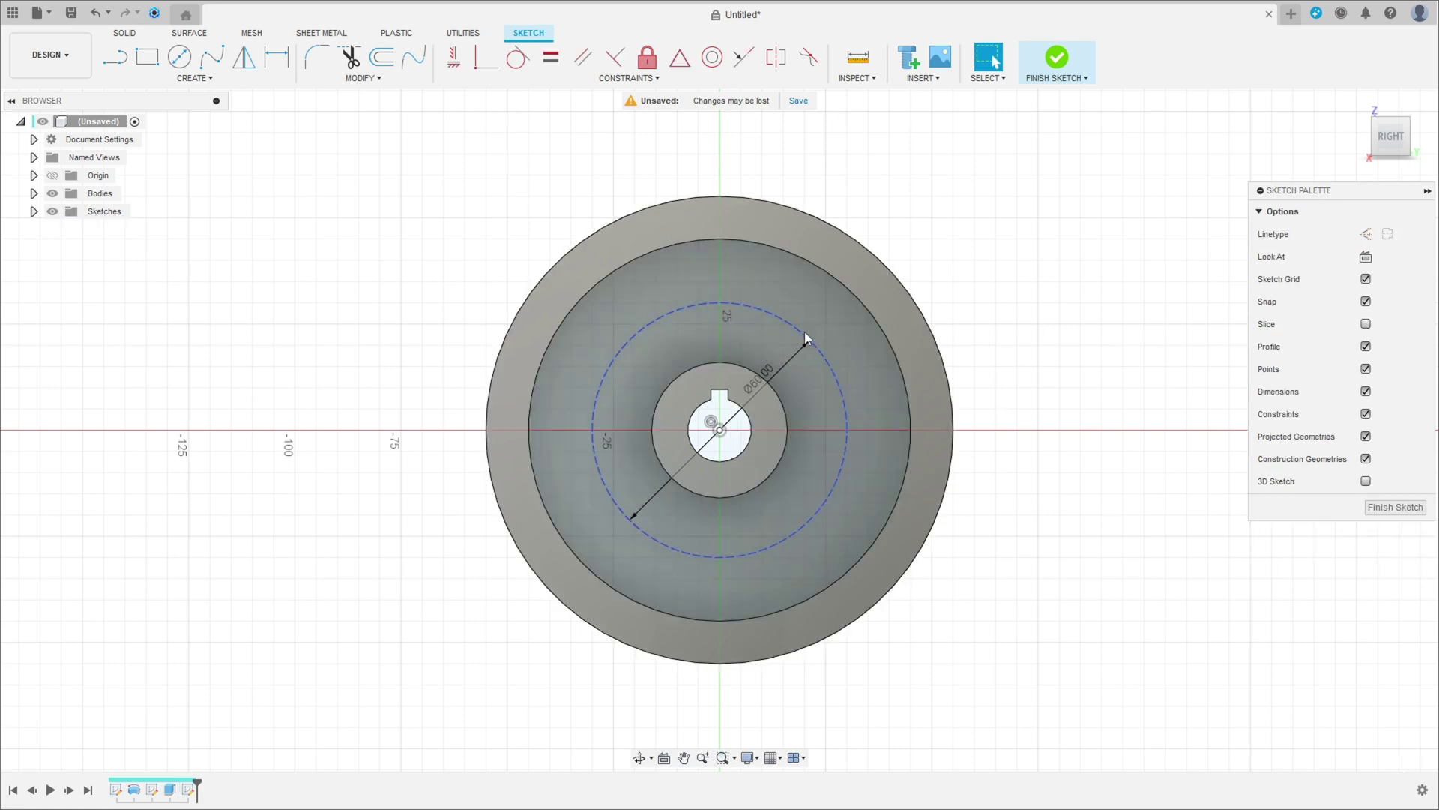
{"action": "scroll", "coordinate": [808, 337], "scroll_direction": "up", "scroll_amount": 3}
{"action": "left_click_drag", "start_coordinate": [765, 403], "coordinate": [1096, 278]}
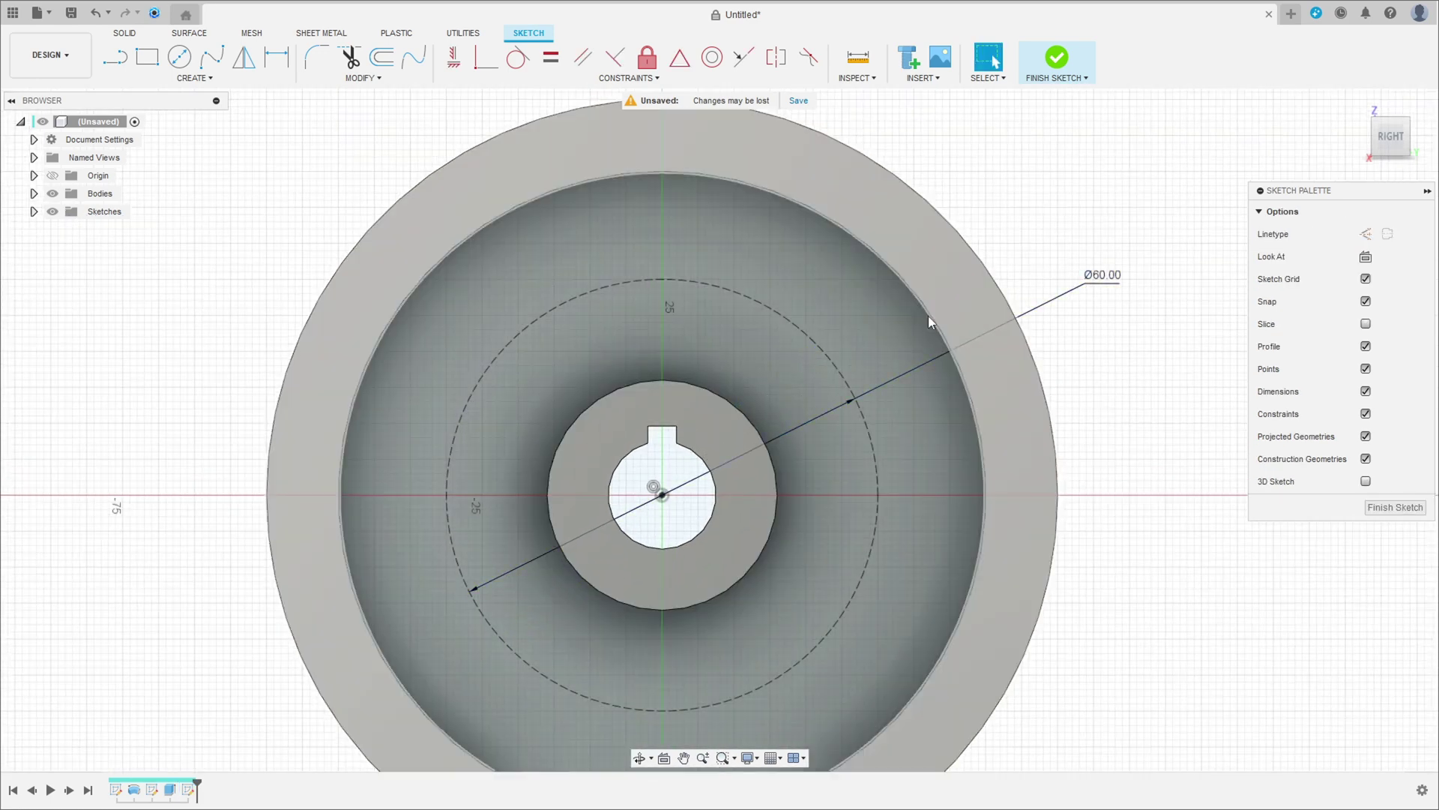
Draw a 24 mm circle atop the dashed circle and align its centre vertically with the origin.
{"action": "left_click", "coordinate": [179, 57]}
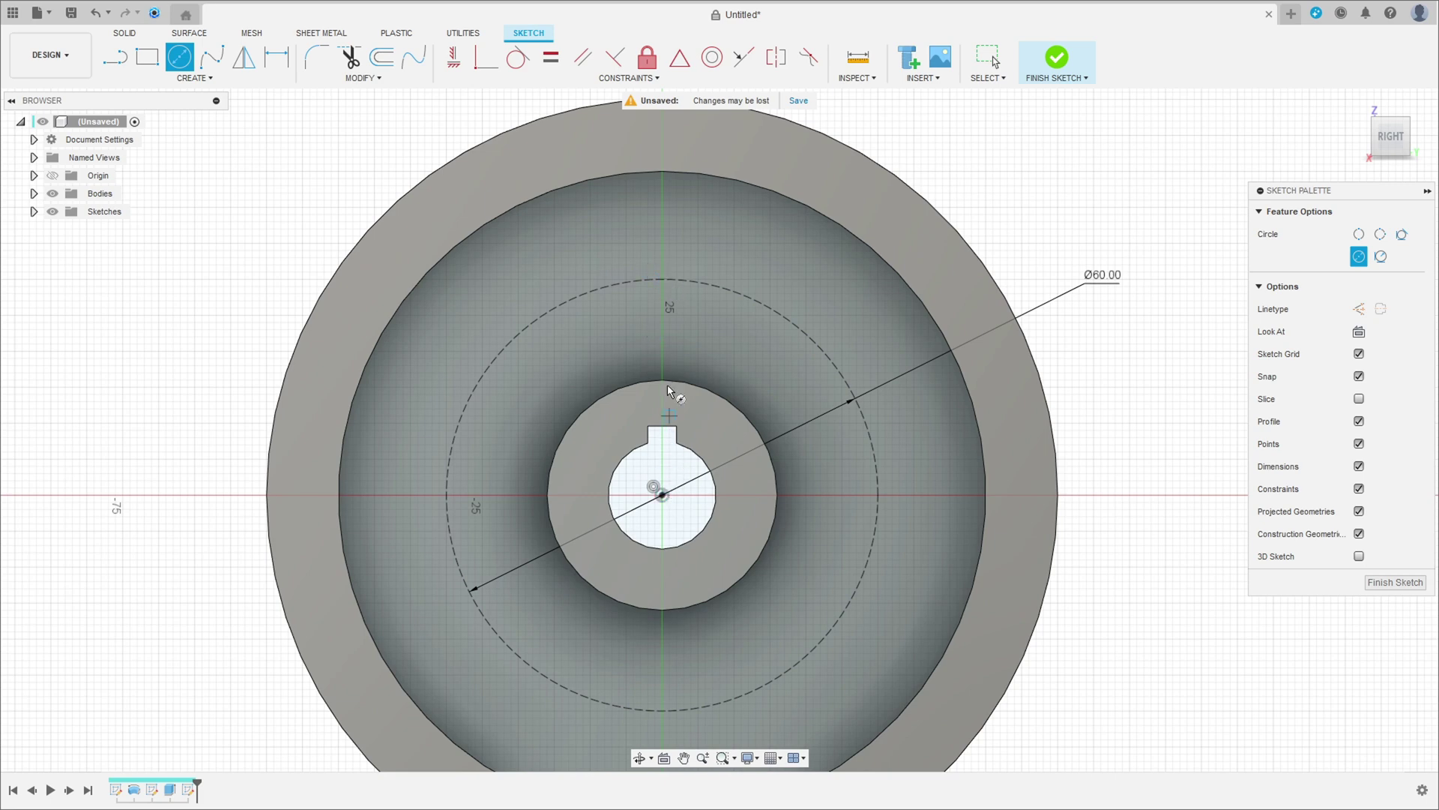
{"action": "left_click", "coordinate": [663, 279]}
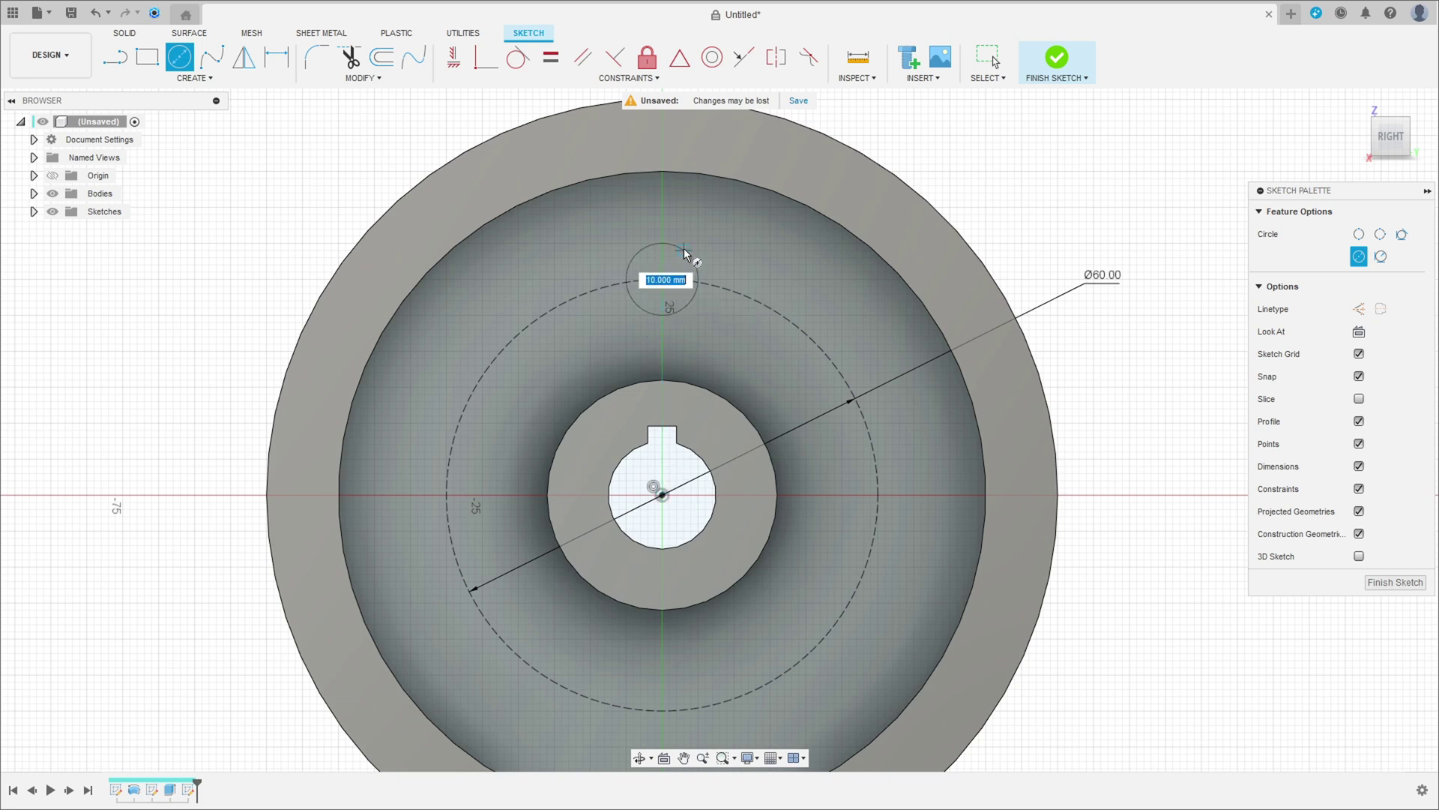
{"action": "key", "text": "Tab"}
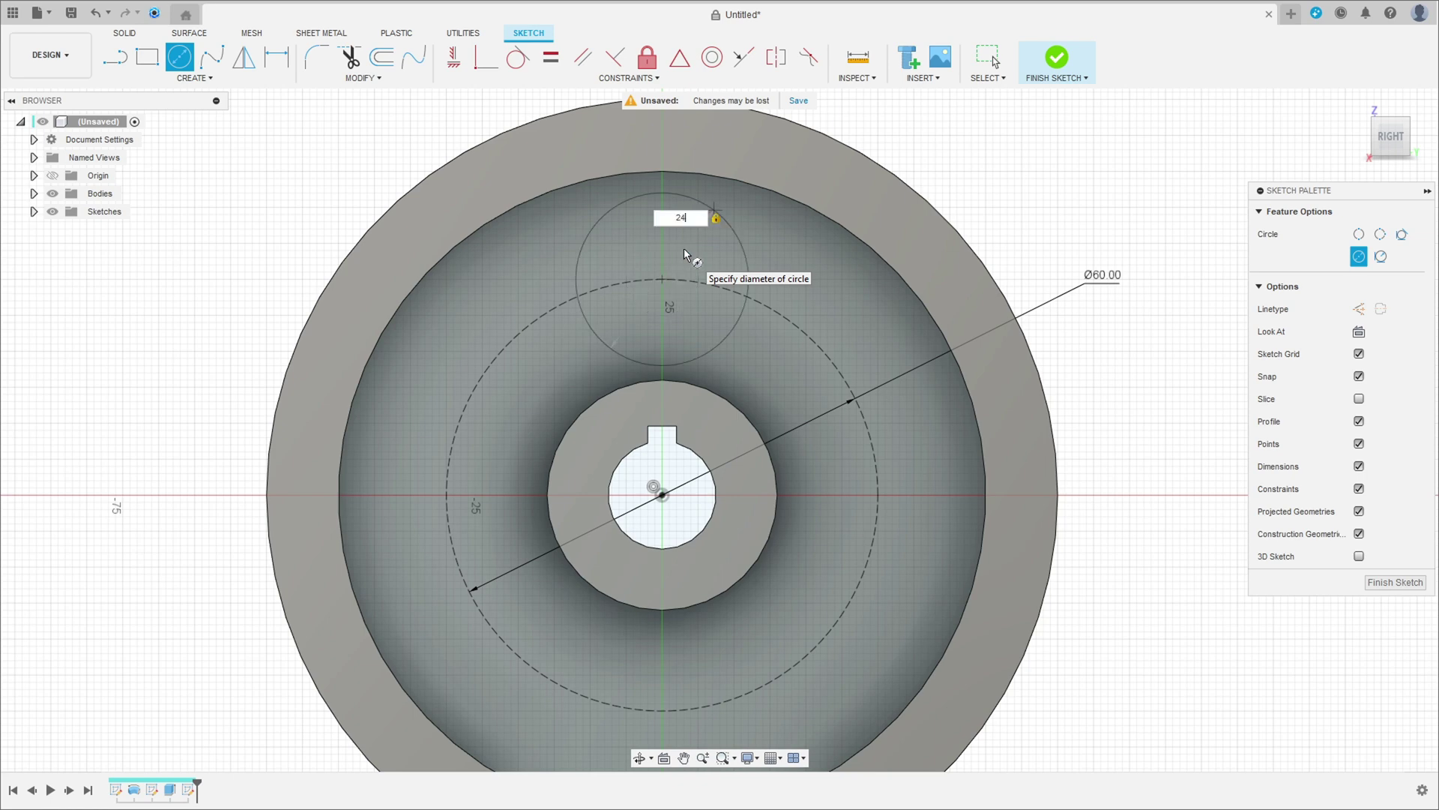
{"action": "key", "text": "Return"}
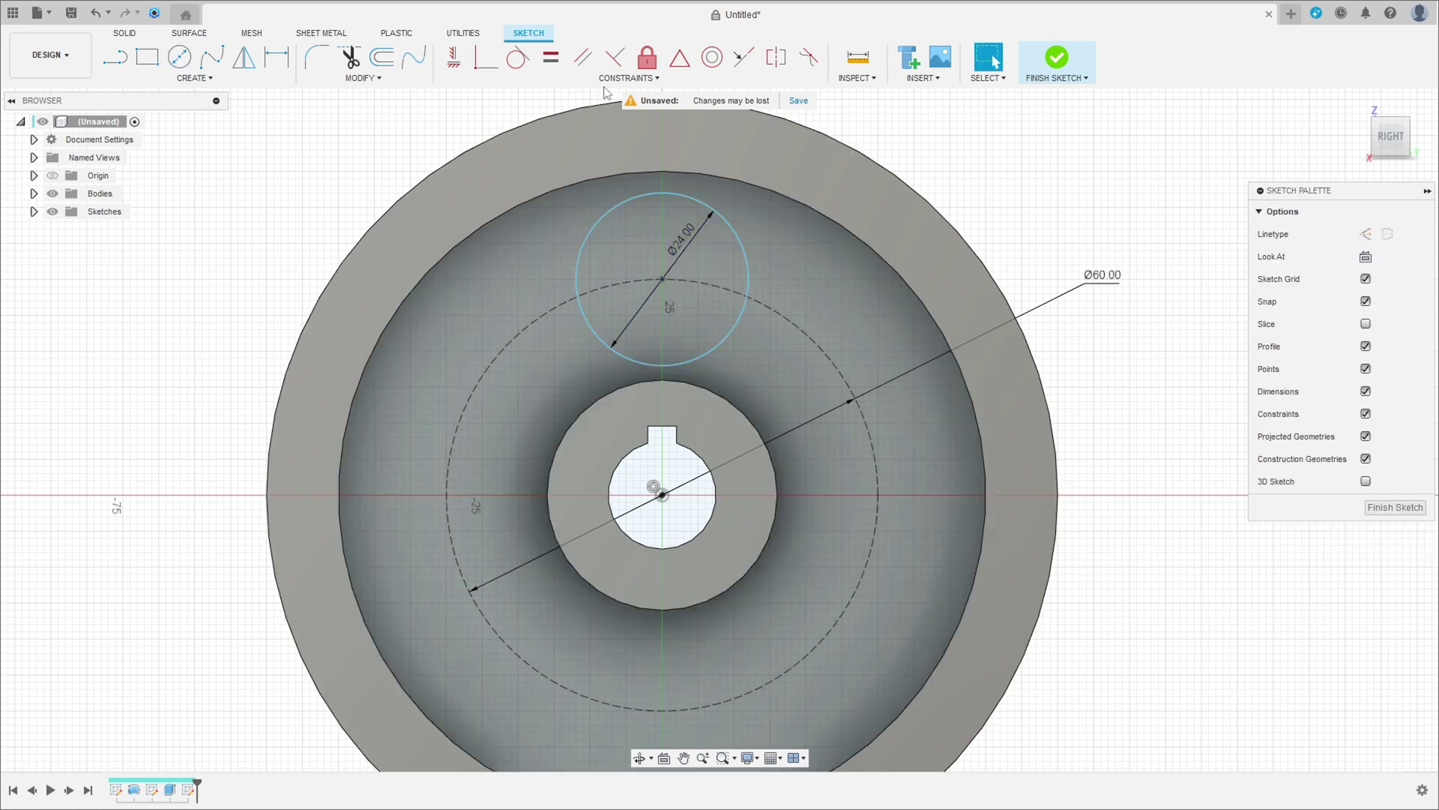
{"action": "left_click", "coordinate": [464, 65]}
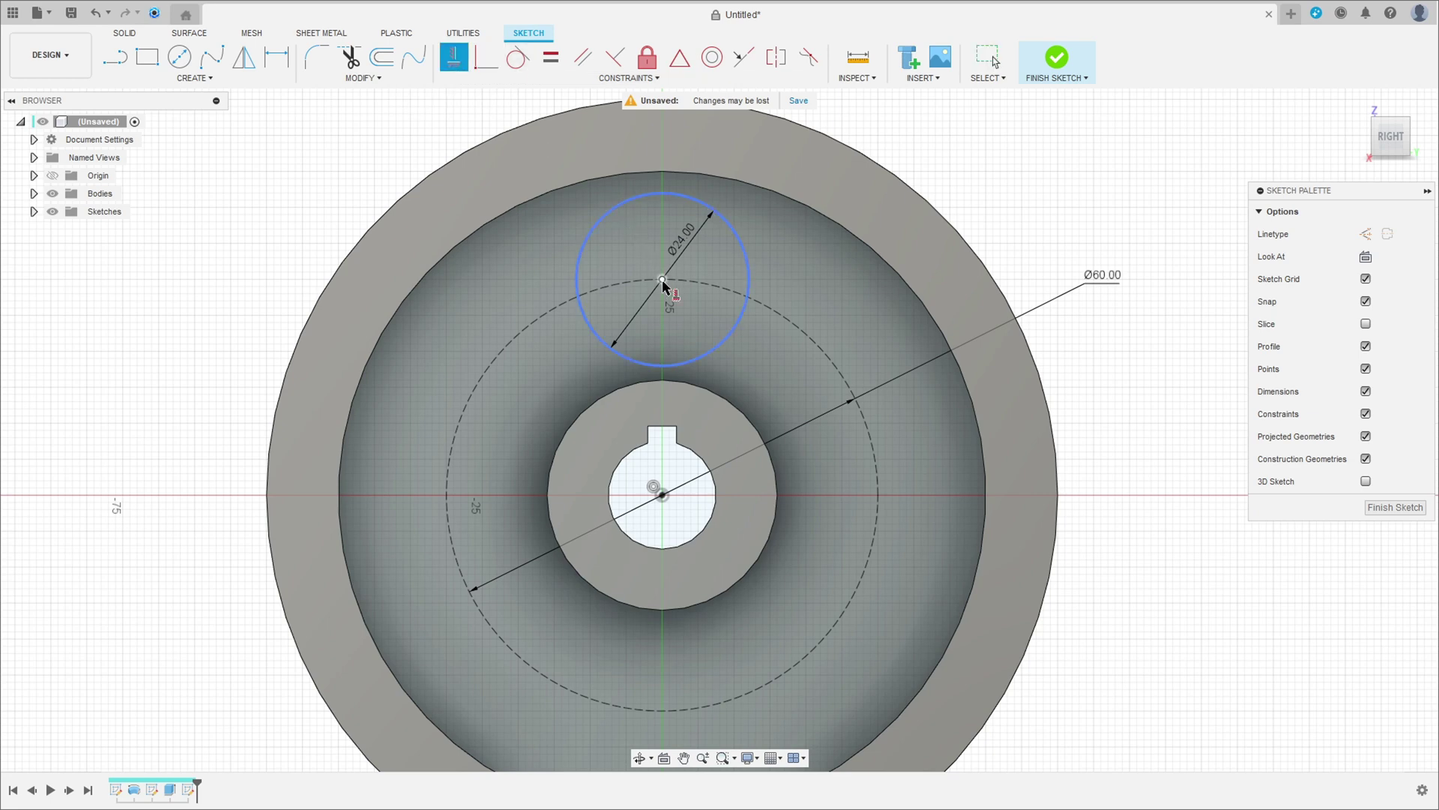
{"action": "left_click", "coordinate": [663, 495]}
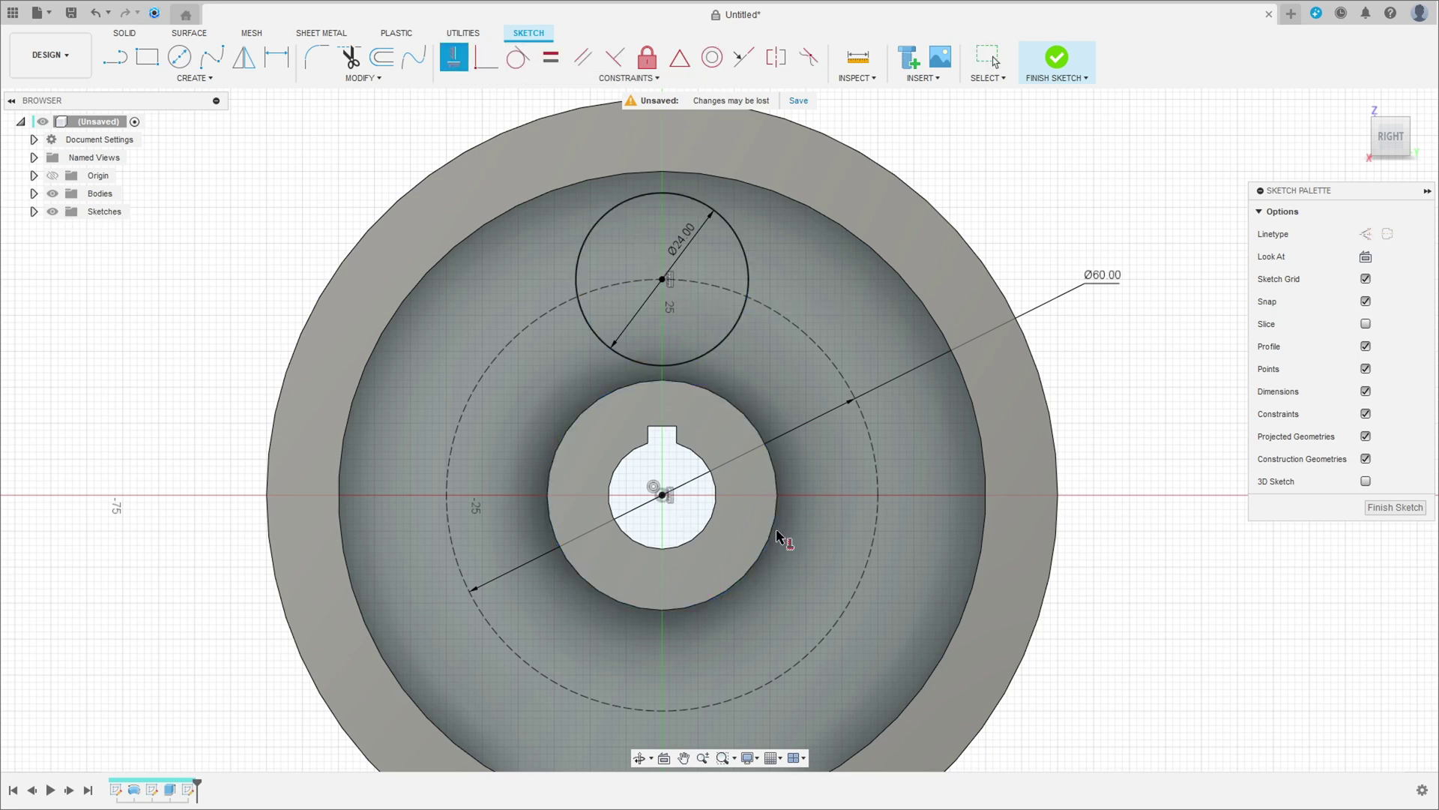
{"action": "scroll", "coordinate": [900, 480], "scroll_direction": "down", "scroll_amount": 3}
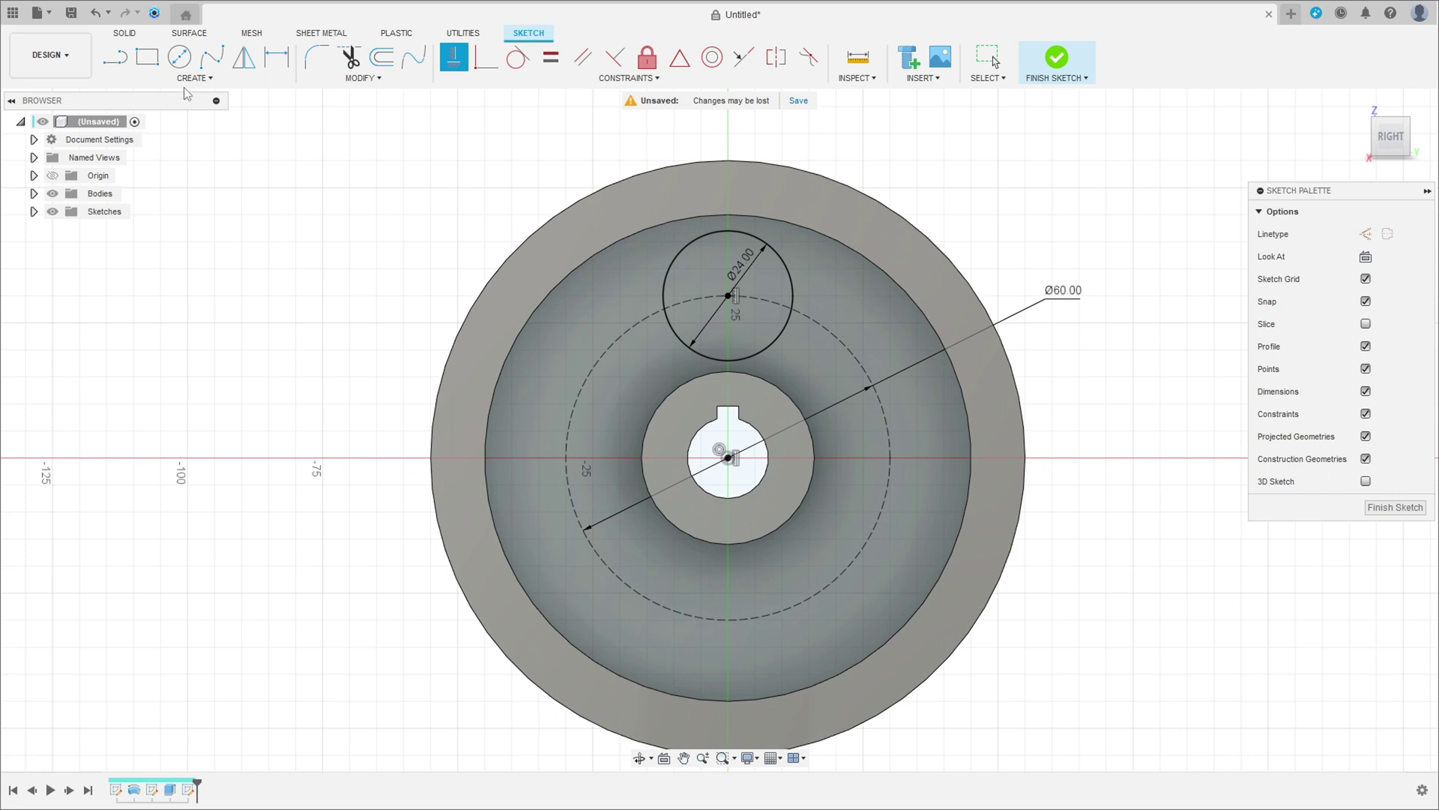
Circular-pattern the 24 mm circle 6 times around the construction circle's centre, then finish the sketch.
{"action": "left_click", "coordinate": [197, 84]}
{"action": "left_click", "coordinate": [143, 272]}
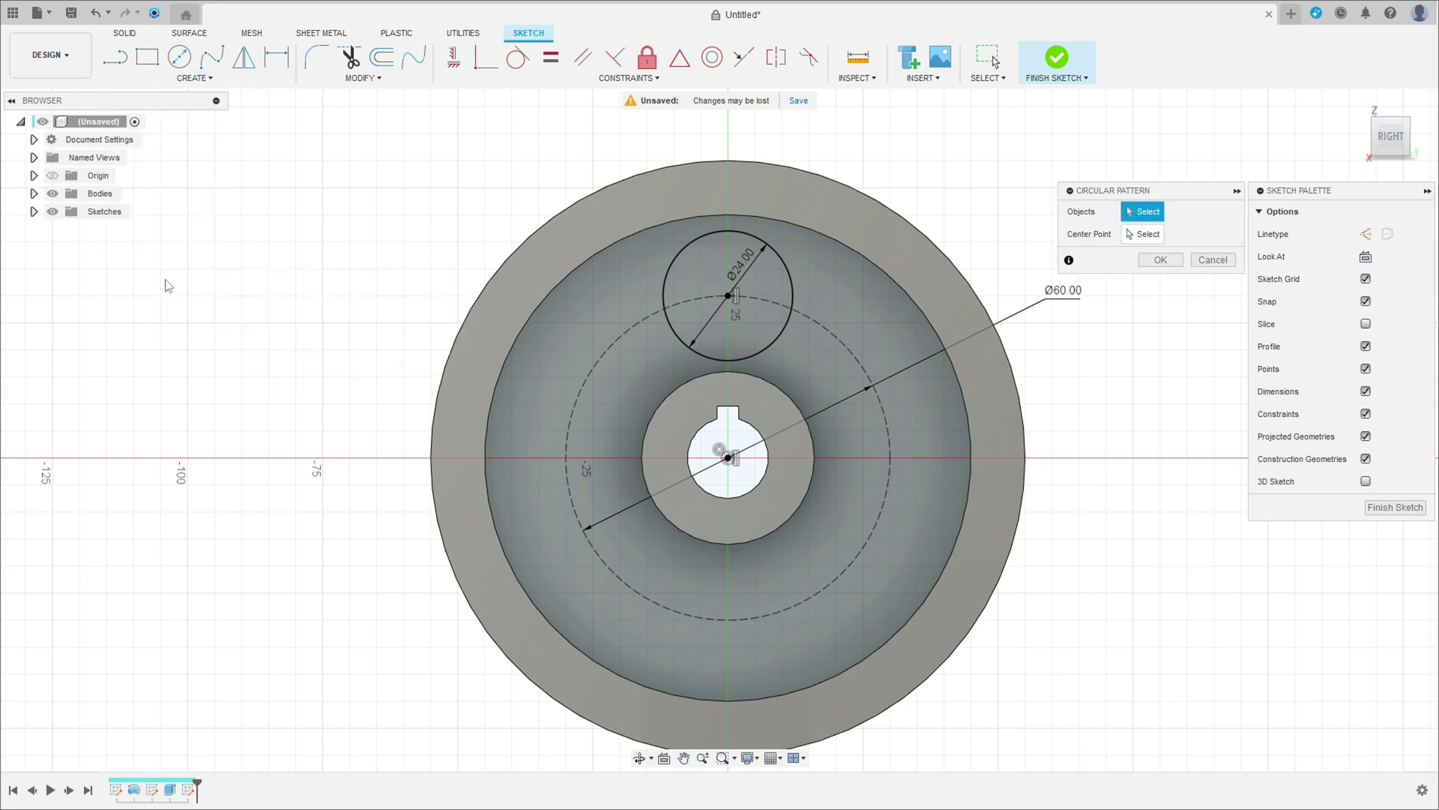
{"action": "left_click", "coordinate": [681, 249]}
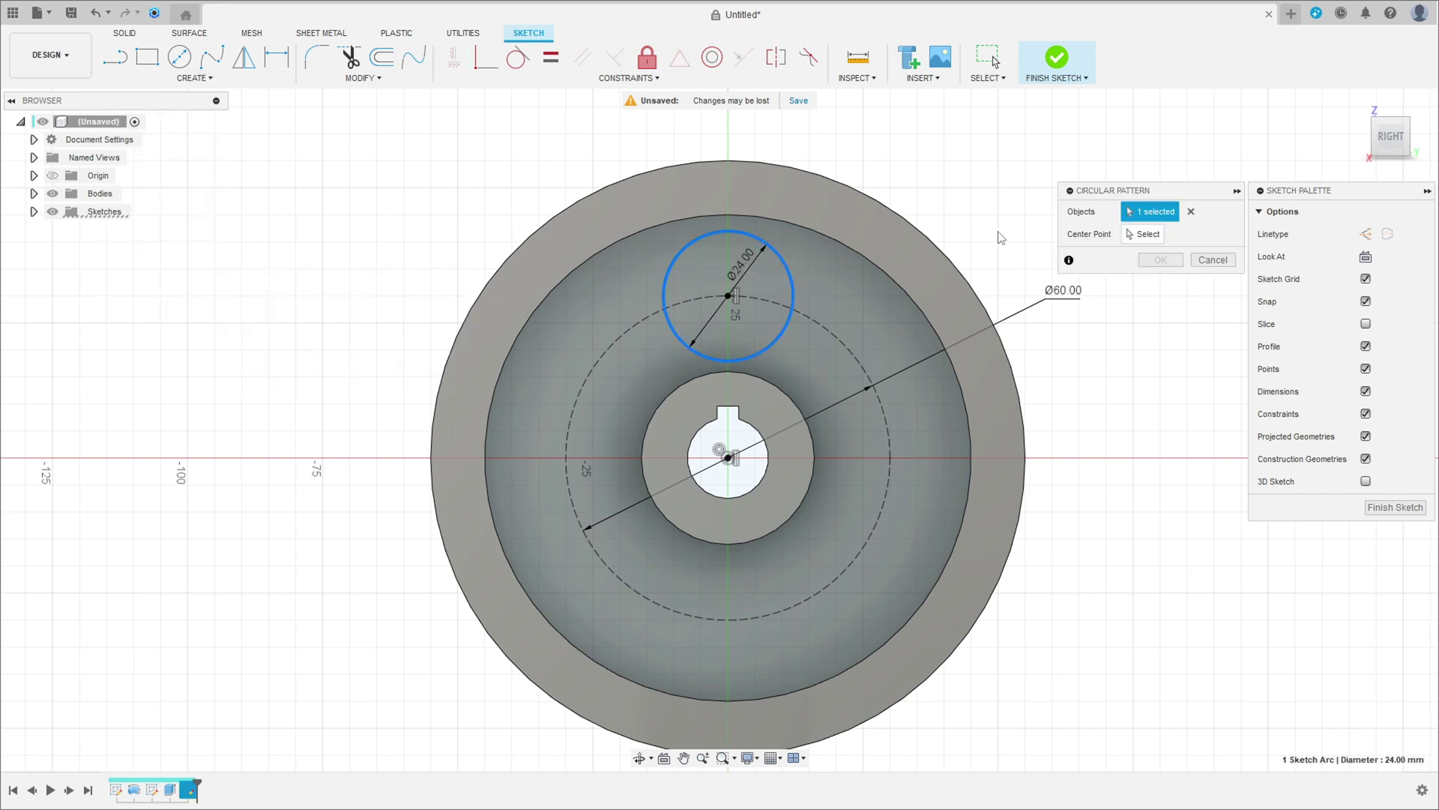
{"action": "left_click", "coordinate": [1142, 235]}
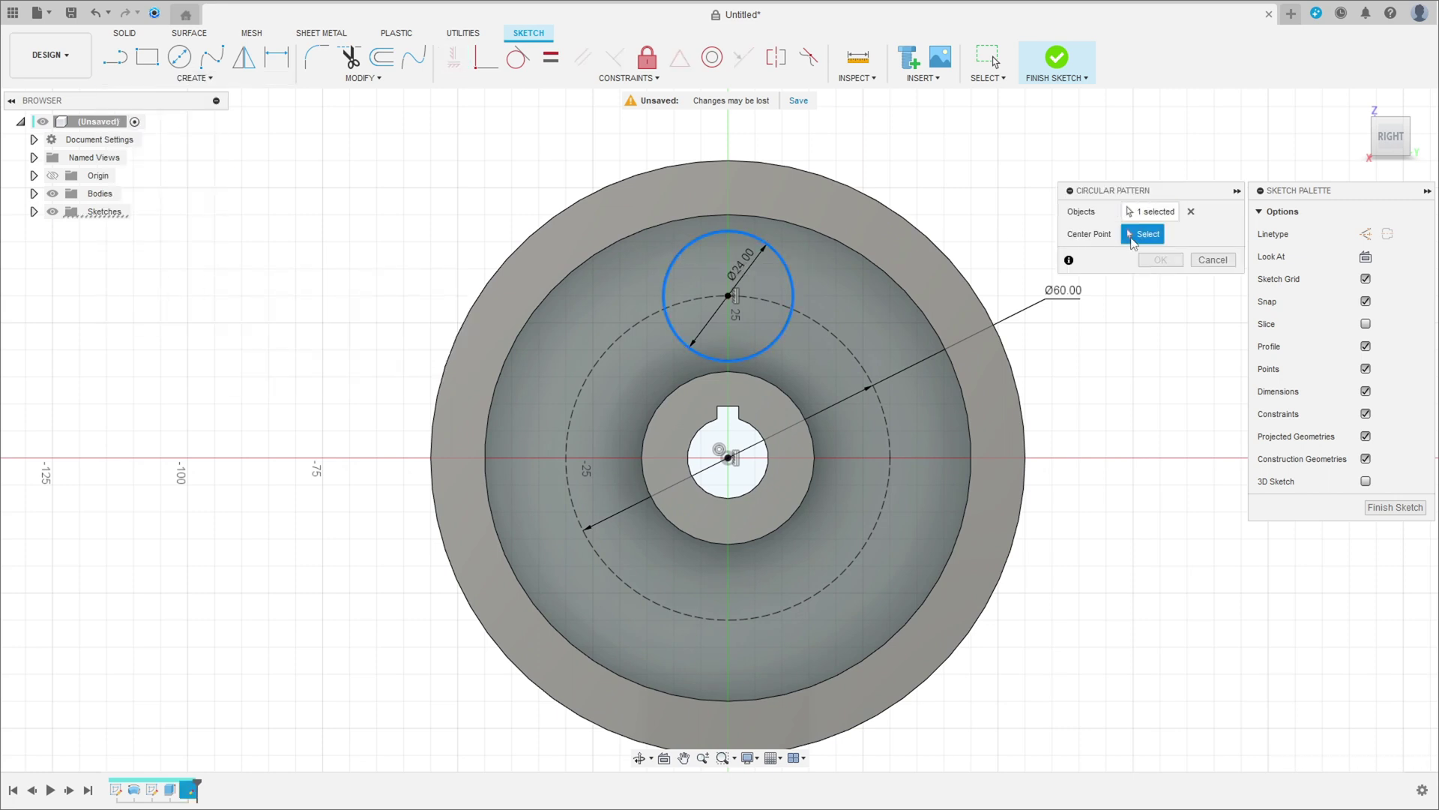
{"action": "left_click", "coordinate": [892, 447]}
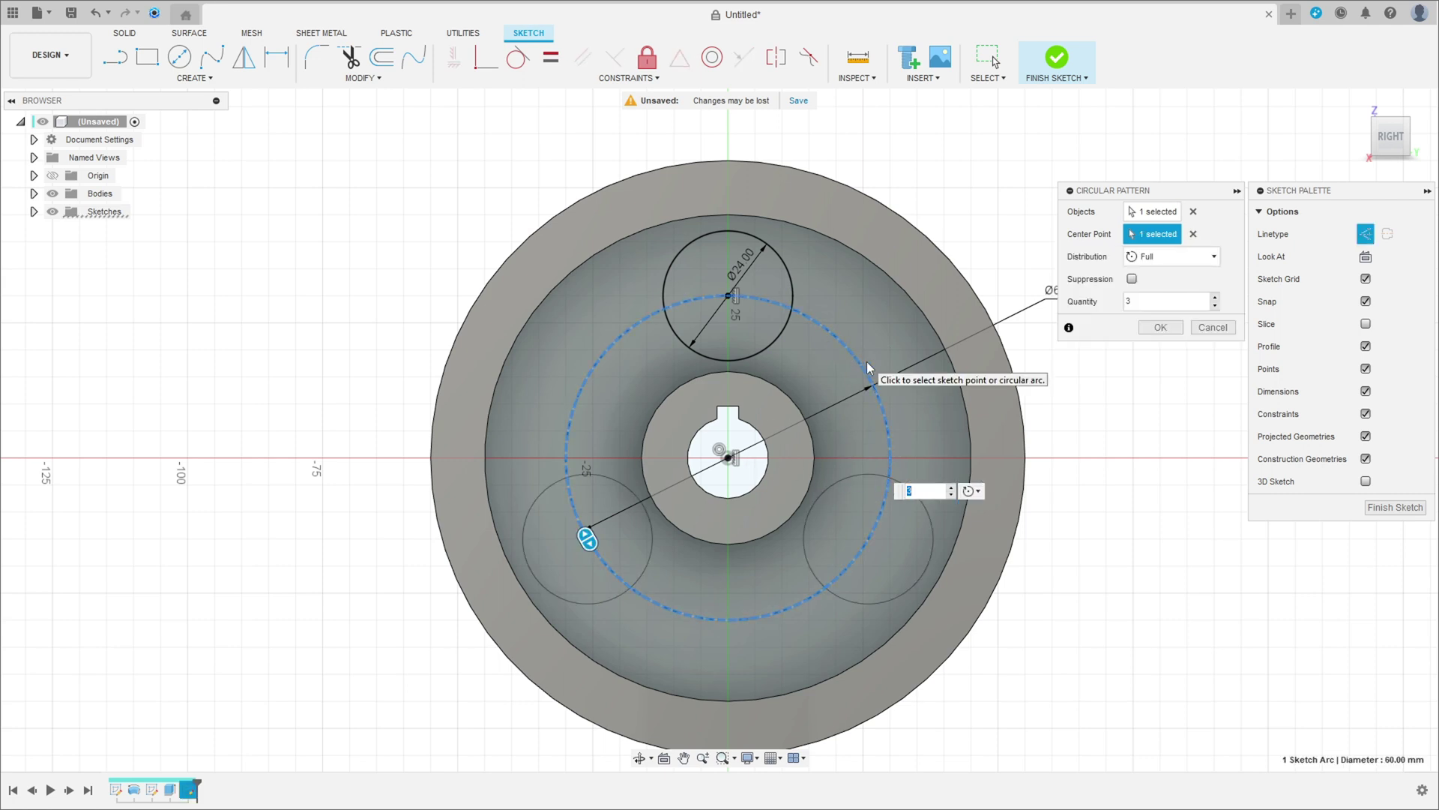
{"action": "left_click", "coordinate": [1215, 298]}
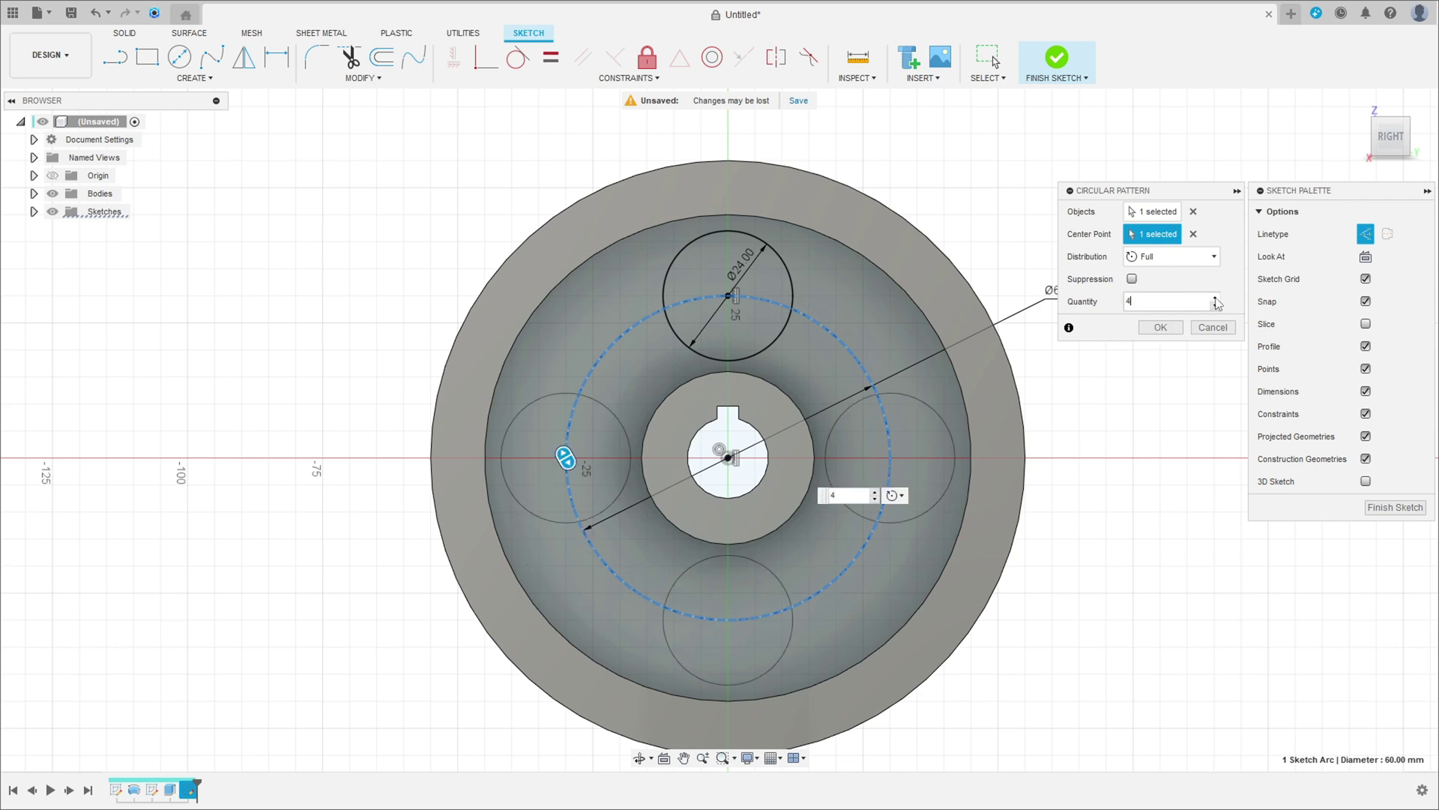
{"action": "left_click", "coordinate": [1215, 298]}
{"action": "left_click", "coordinate": [1216, 298]}
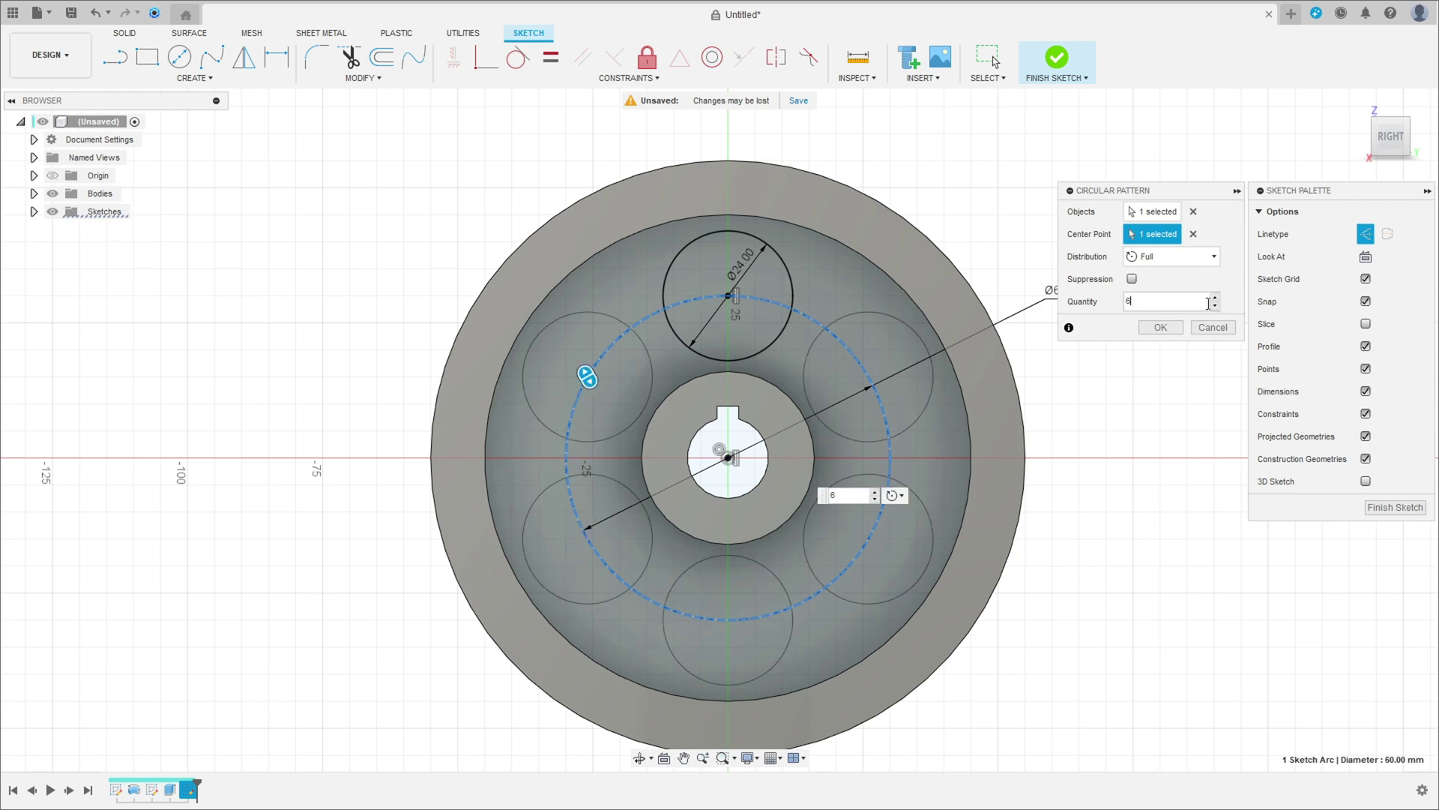
{"action": "left_click", "coordinate": [1161, 328]}
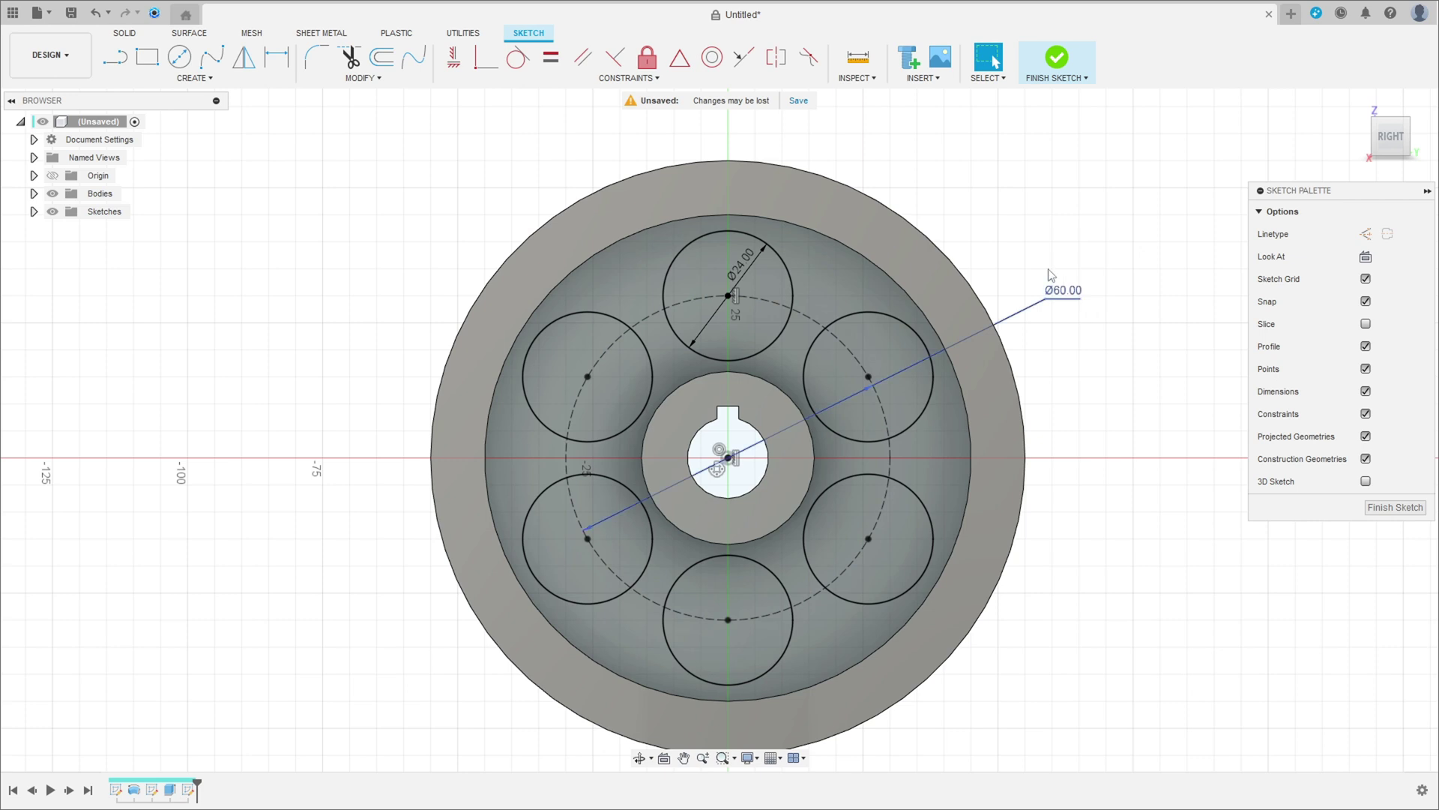
{"action": "left_click", "coordinate": [1057, 57]}
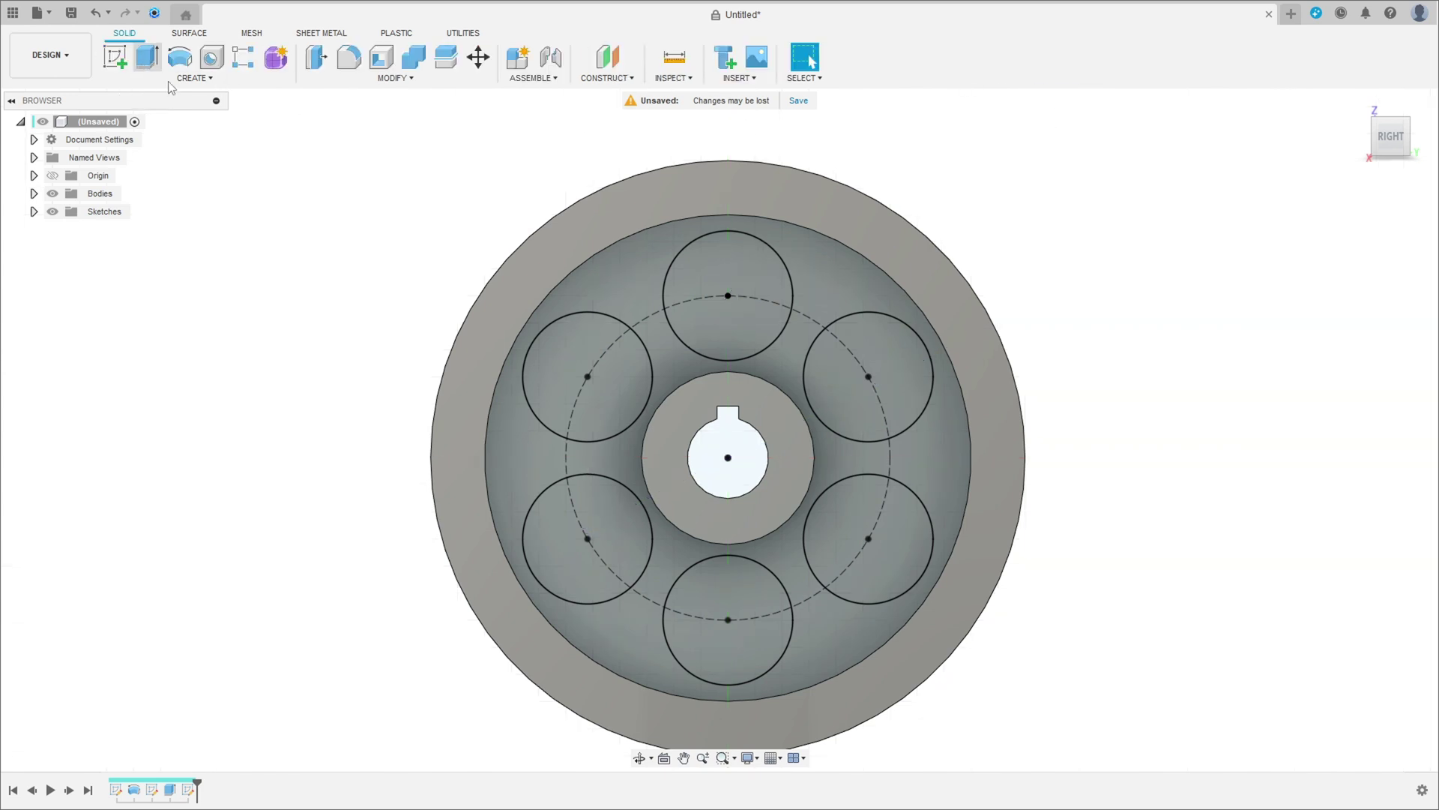
Start an extrude and select all six 24 mm circle profiles.
{"action": "left_click", "coordinate": [150, 68]}
{"action": "left_click", "coordinate": [771, 262]}
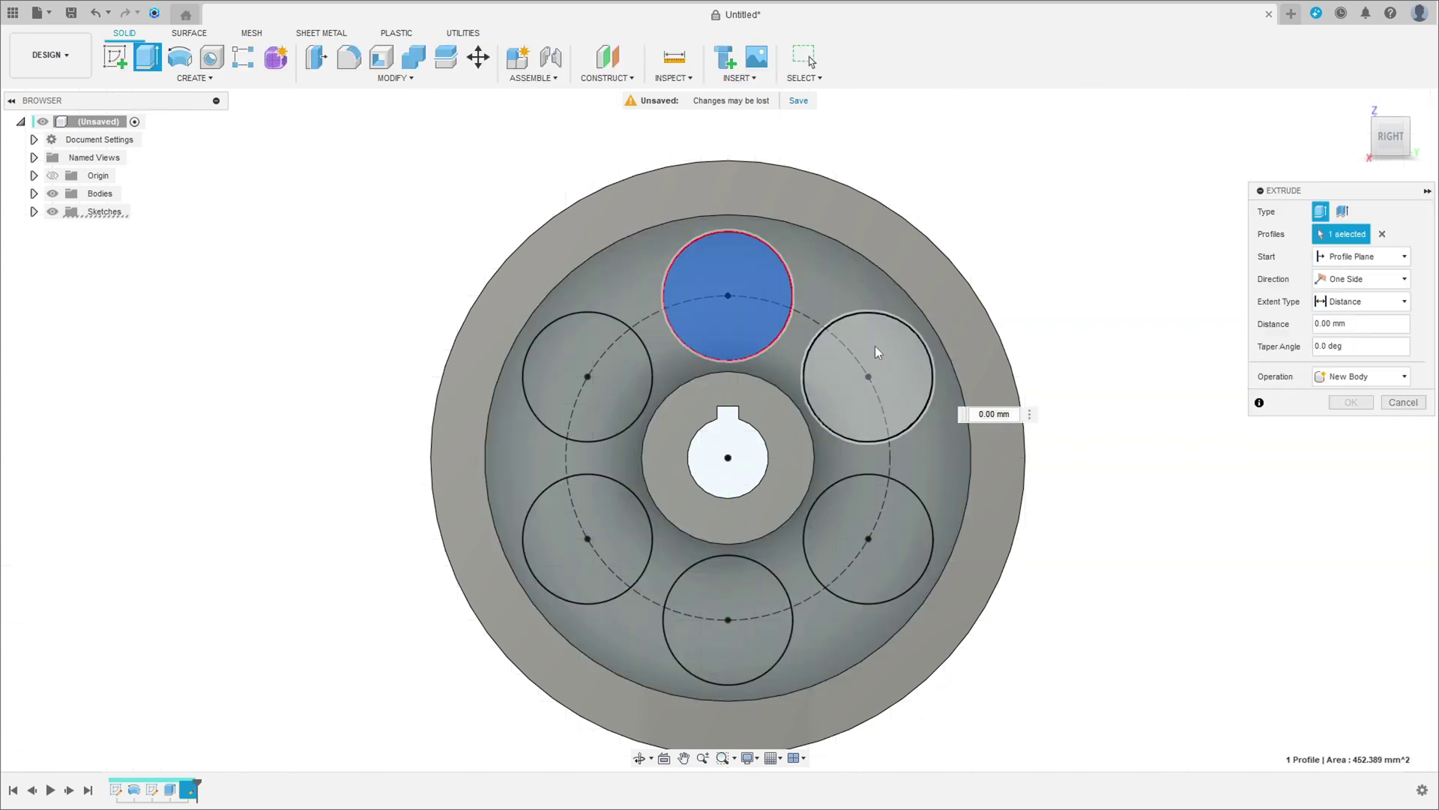
{"action": "left_click", "coordinate": [877, 350]}
{"action": "left_click", "coordinate": [890, 542]}
{"action": "left_click", "coordinate": [712, 592]}
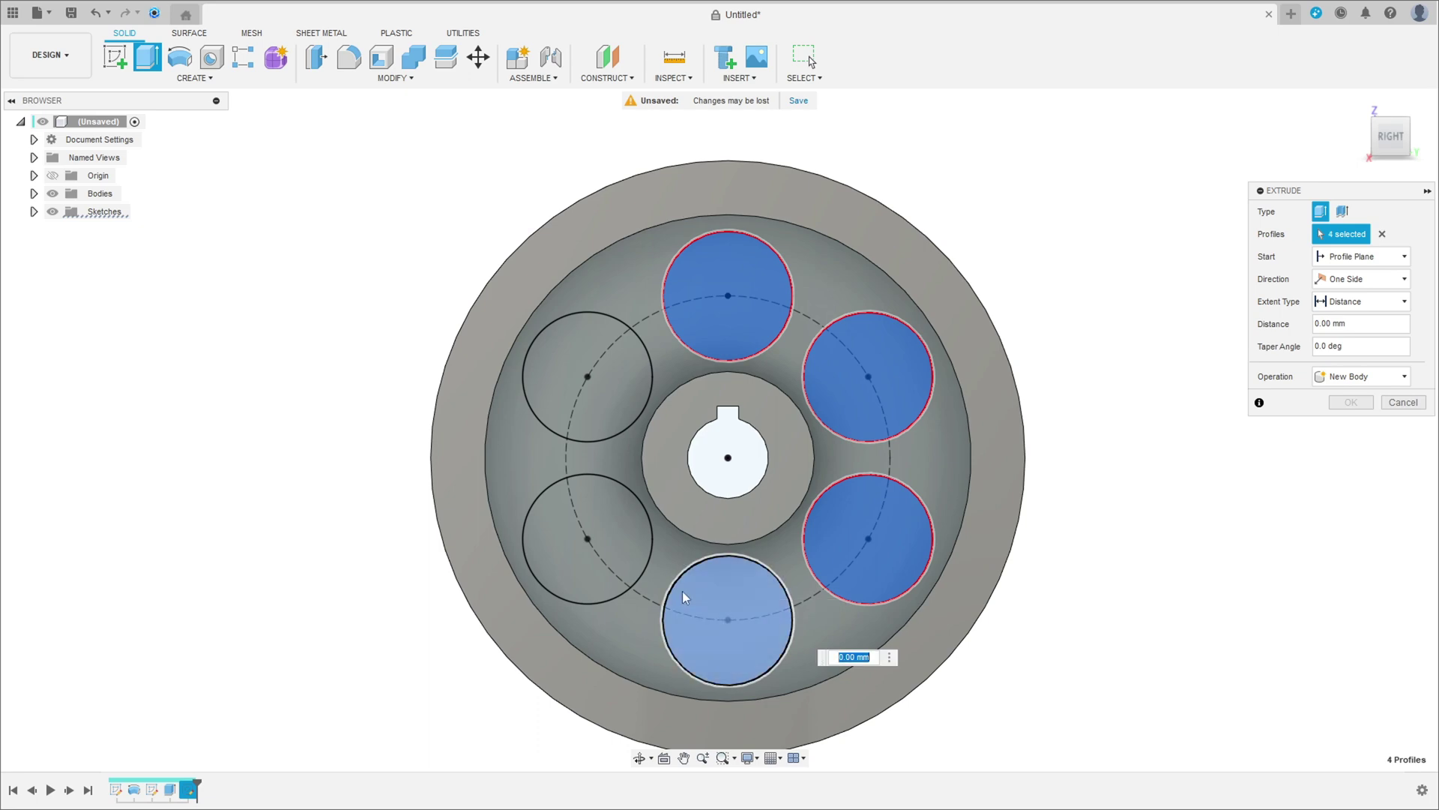
{"action": "left_click", "coordinate": [564, 552]}
{"action": "left_click", "coordinate": [566, 370]}
{"action": "middle_click_drag", "start_coordinate": [566, 370], "coordinate": [641, 420], "text": "shift"}
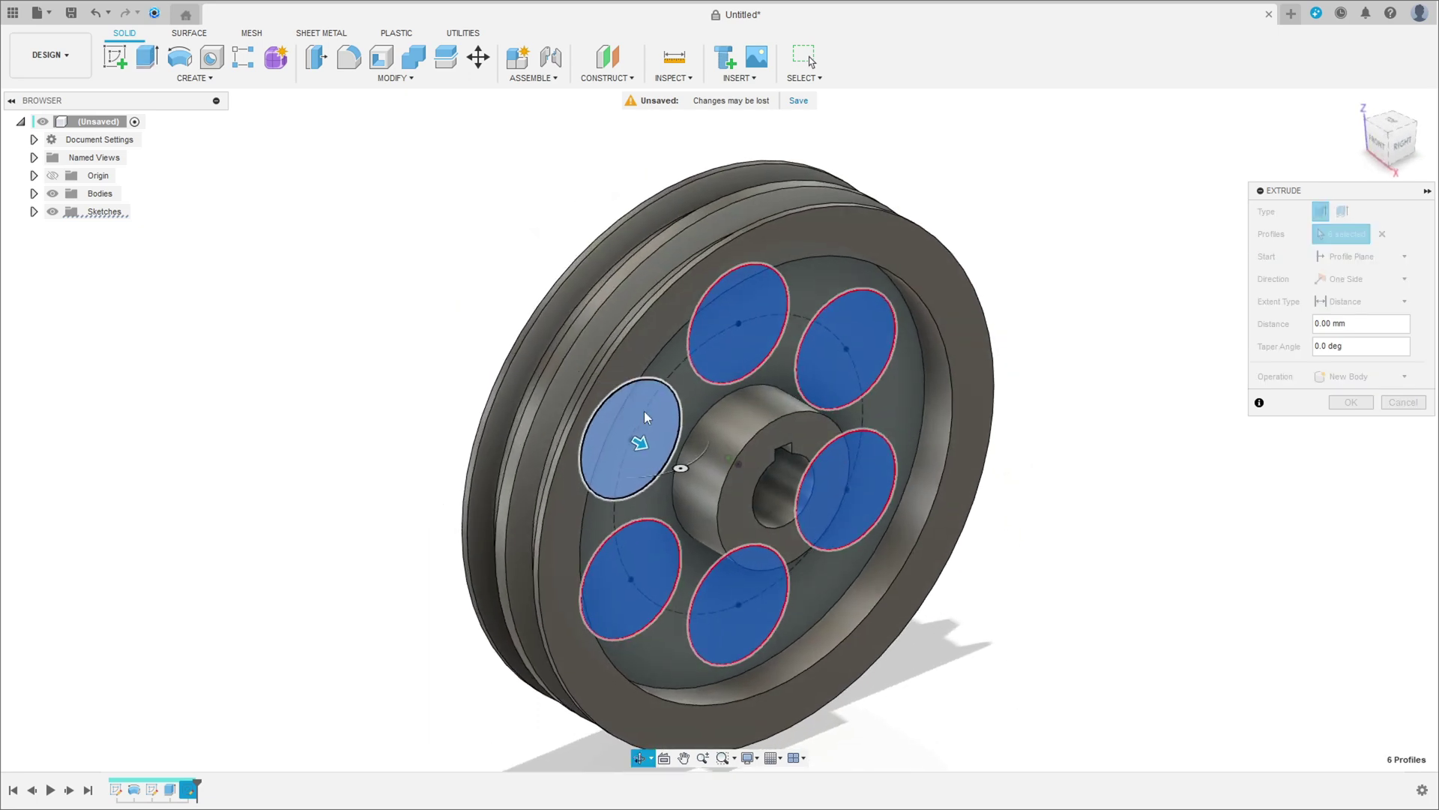
Cut the six profiles through the pulley with extent All, flipped into the pulley.
{"action": "left_click", "coordinate": [1376, 379]}
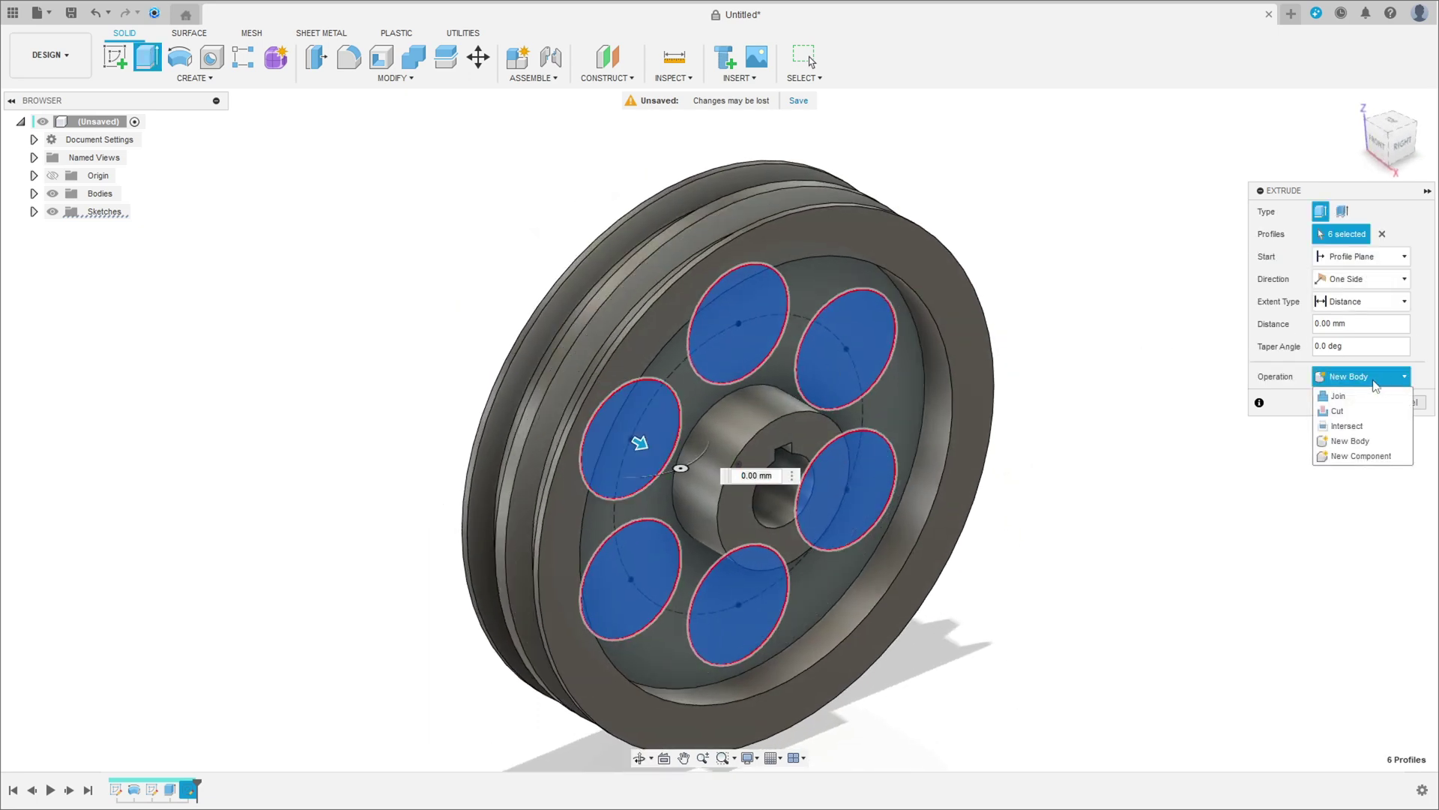
{"action": "left_click", "coordinate": [1361, 425]}
{"action": "left_click", "coordinate": [1352, 351]}
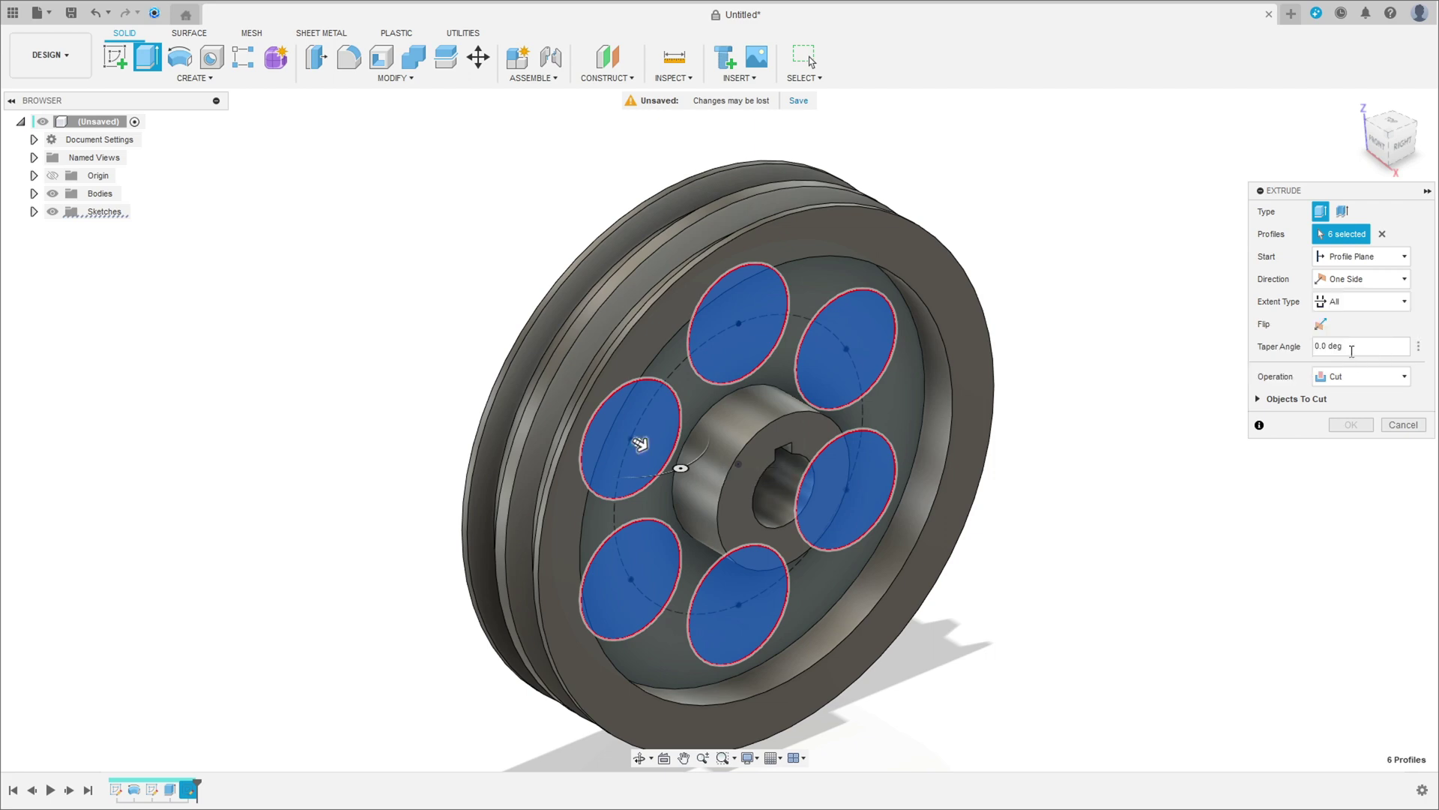
{"action": "left_click", "coordinate": [1321, 323]}
{"action": "mouse_move", "coordinate": [1192, 383]}
{"action": "middle_mouse_down", "text": "shift"}
{"action": "mouse_move", "coordinate": [1109, 392]}
{"action": "mouse_move", "coordinate": [1219, 389]}
{"action": "middle_mouse_up", "text": "shift"}
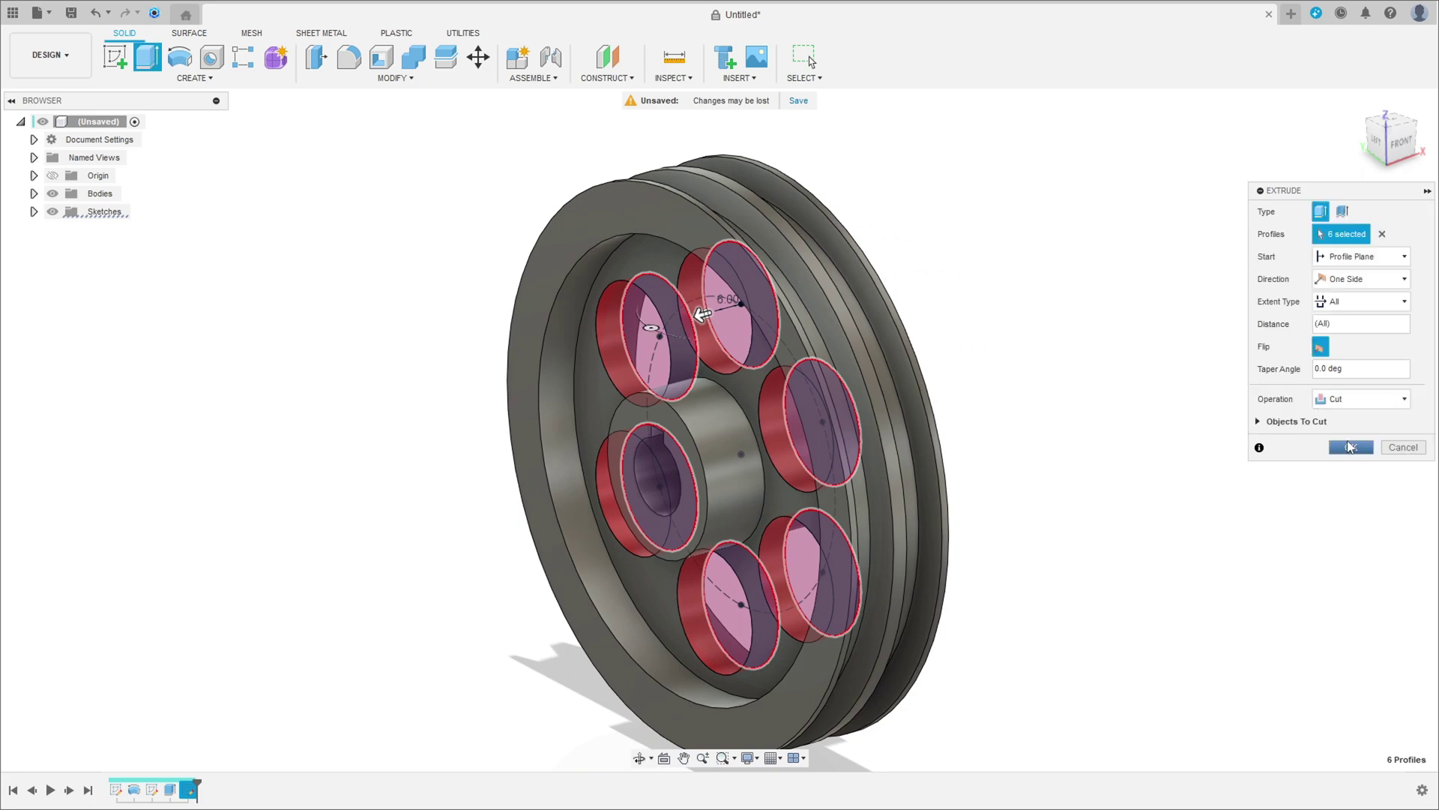
{"action": "left_click", "coordinate": [1350, 448]}
{"action": "middle_click_drag", "start_coordinate": [1244, 429], "coordinate": [1169, 402], "text": "shift"}
{"action": "left_click", "coordinate": [1357, 105]}
{"action": "middle_click_drag", "start_coordinate": [1140, 251], "coordinate": [430, 238], "text": "shift"}
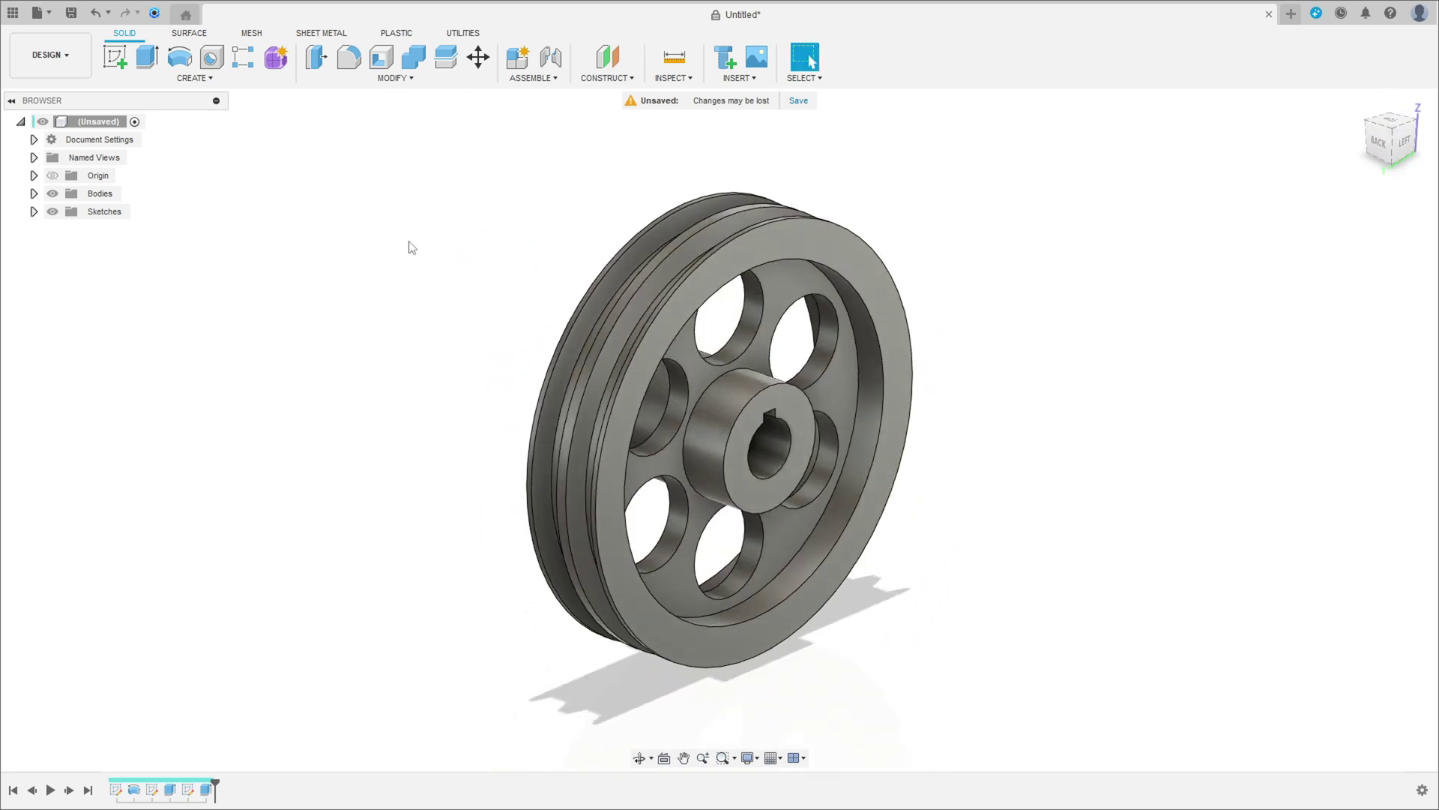